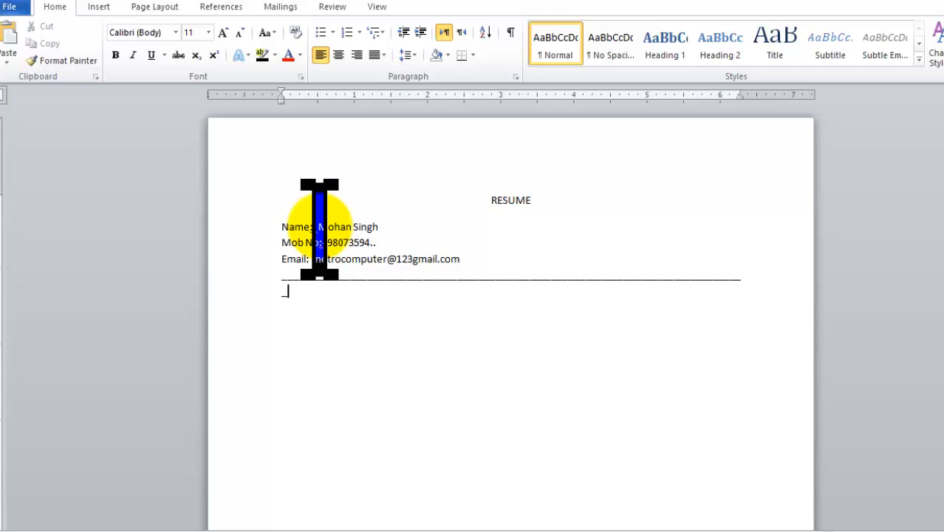
- Undo the underscore characters entered as a divider below the email line
key(Return)
key(ctrl+z)
key(ctrl+z)
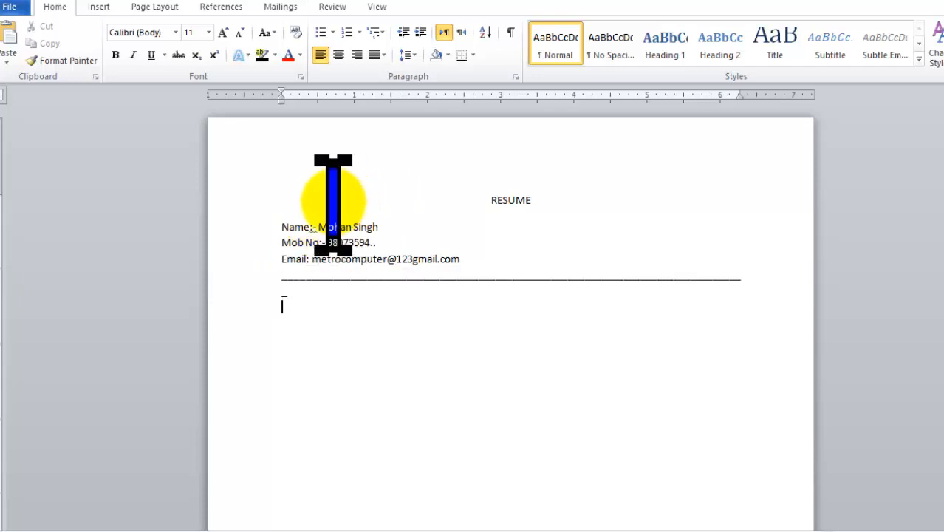
click(96, 8)
click(117, 60)
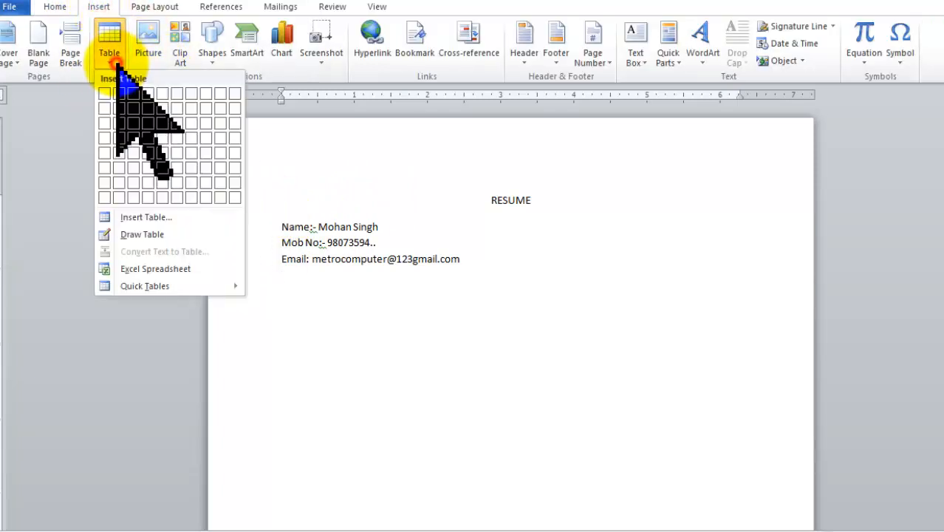
click(142, 233)
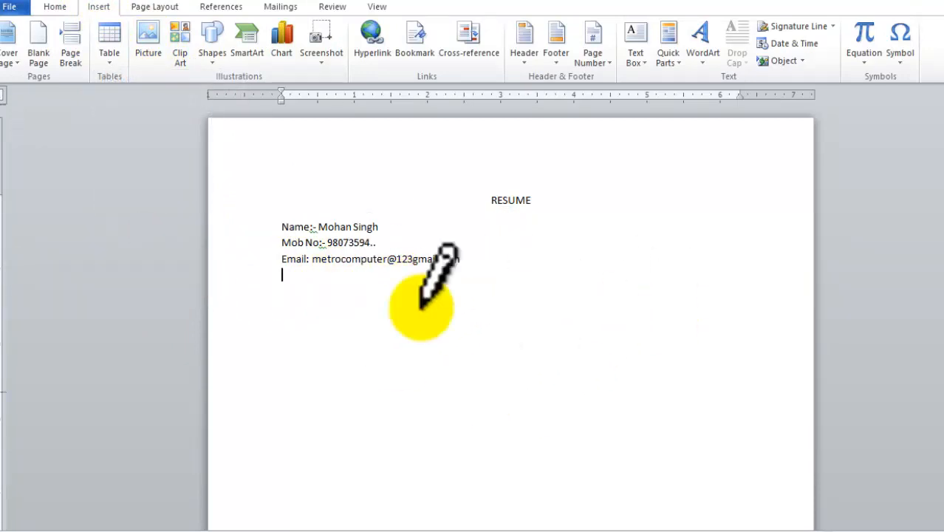
click(206, 272)
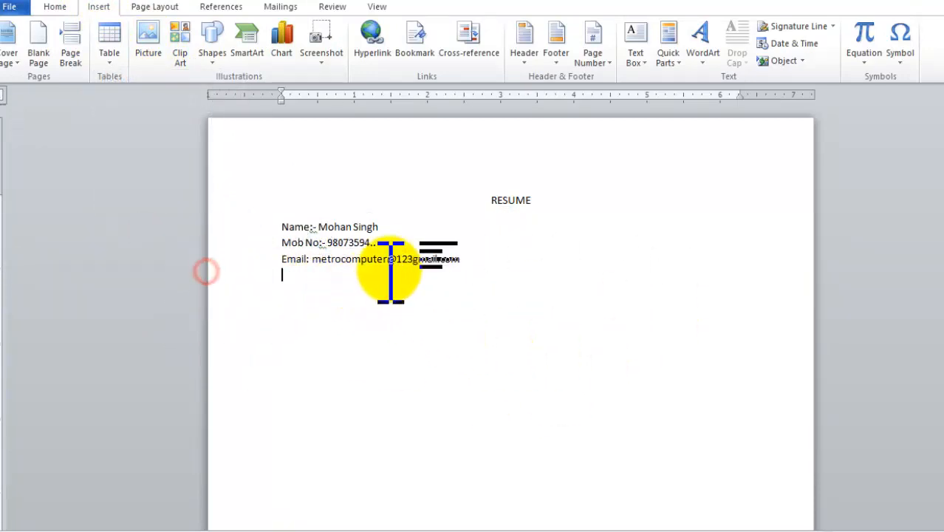
- Draw a table frame spanning nearly the full page width below the email line with the Draw Table pen
click(115, 60)
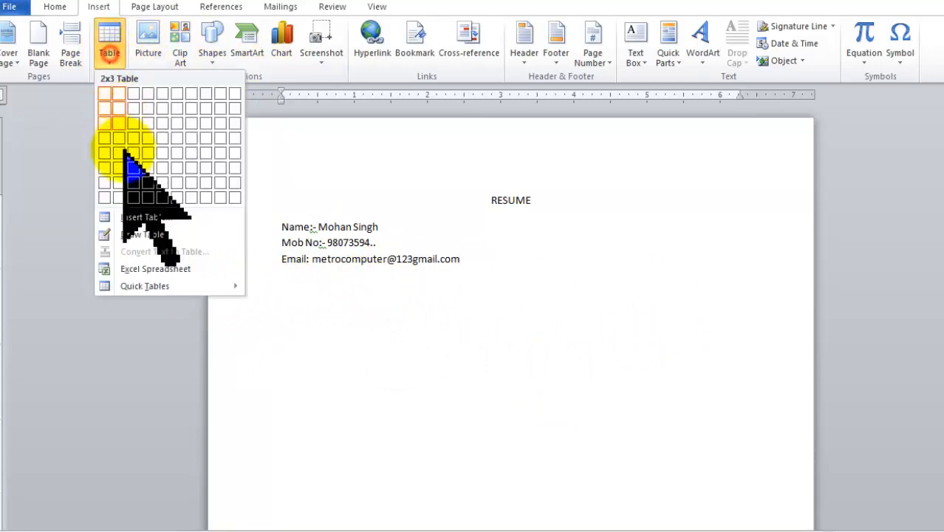
click(137, 237)
mouse_move(217, 279)
mouse_down()
mouse_move(565, 308)
mouse_move(813, 307)
mouse_move(802, 321)
mouse_move(791, 281)
mouse_move(786, 326)
mouse_move(790, 278)
mouse_up()
mouse_move(214, 289)
mouse_down()
mouse_move(669, 309)
mouse_move(773, 308)
mouse_move(784, 290)
mouse_up()
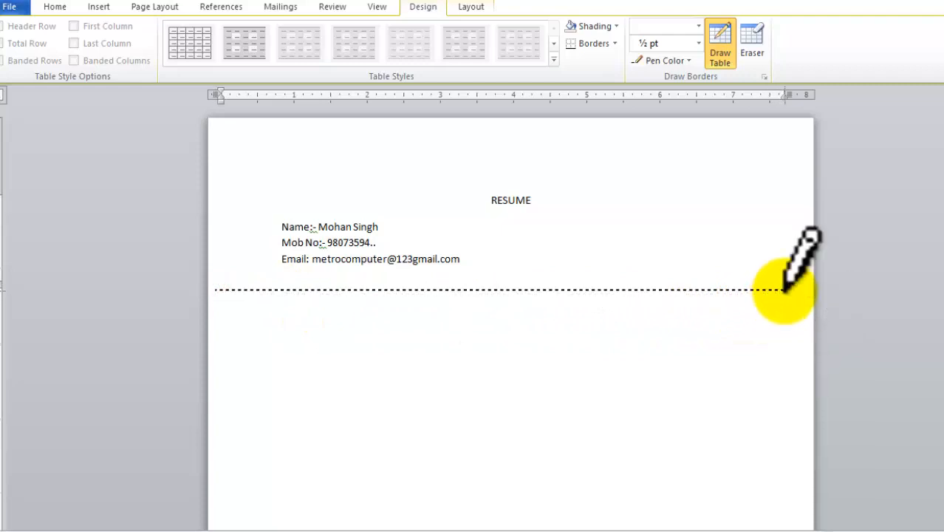
mouse_move(222, 289)
mouse_down()
mouse_move(676, 316)
mouse_move(809, 306)
mouse_move(794, 288)
mouse_up()
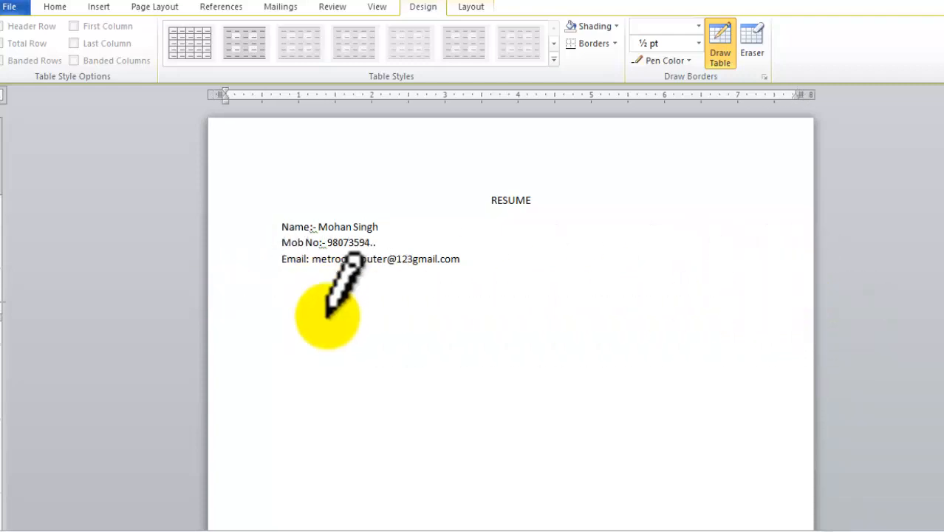
mouse_move(229, 302)
mouse_down()
mouse_move(709, 309)
mouse_move(684, 305)
mouse_up()
mouse_move(220, 286)
mouse_down()
mouse_move(616, 323)
mouse_move(768, 317)
mouse_up()
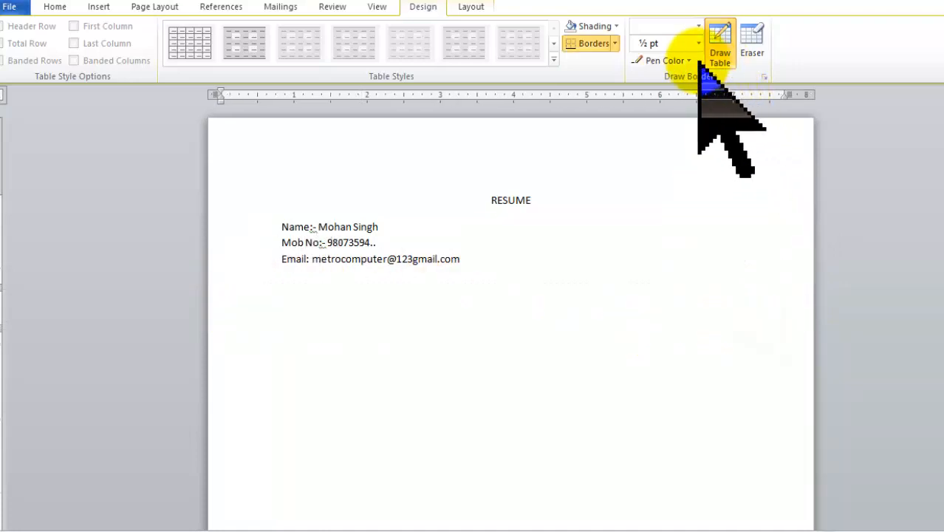
- Draw a horizontal divider below the email line with a 3 pt thick-thin pen style, and leave table drawing
click(690, 27)
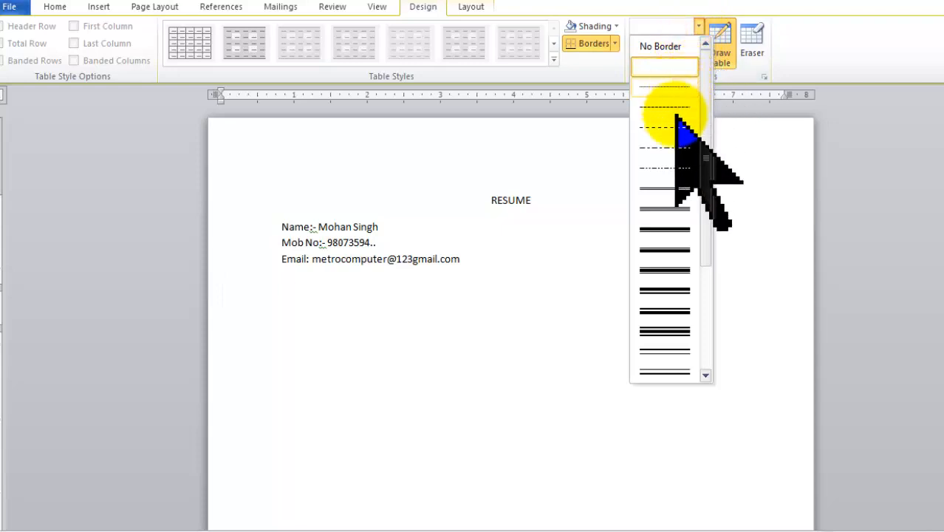
click(667, 230)
drag(223, 279, 685, 282)
click(715, 53)
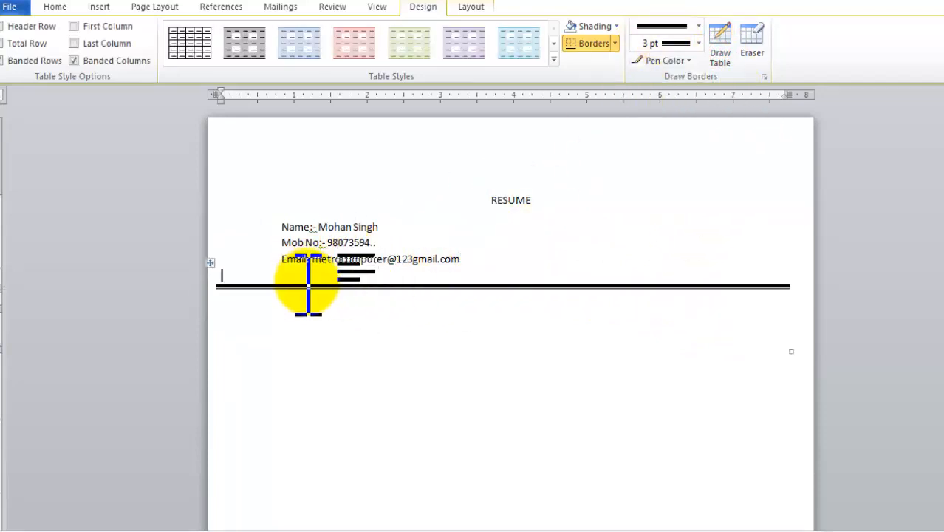
click(308, 310)
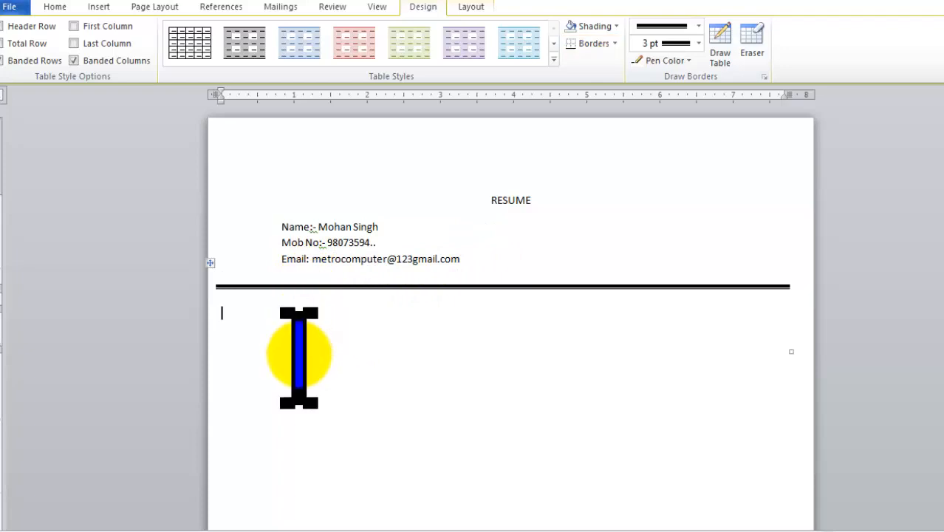
- Format the RESUME heading as 20 pt bold
click(478, 196)
drag(530, 207, 561, 210)
click(67, 6)
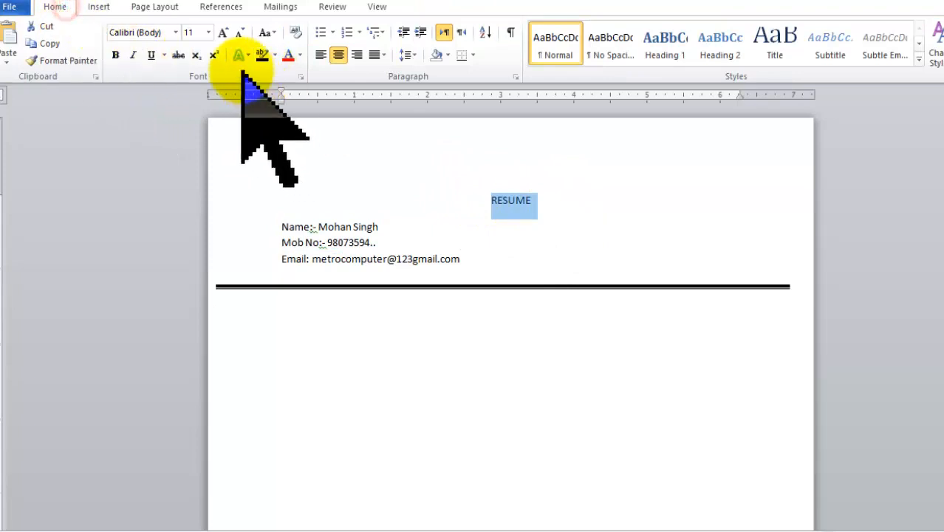
click(209, 32)
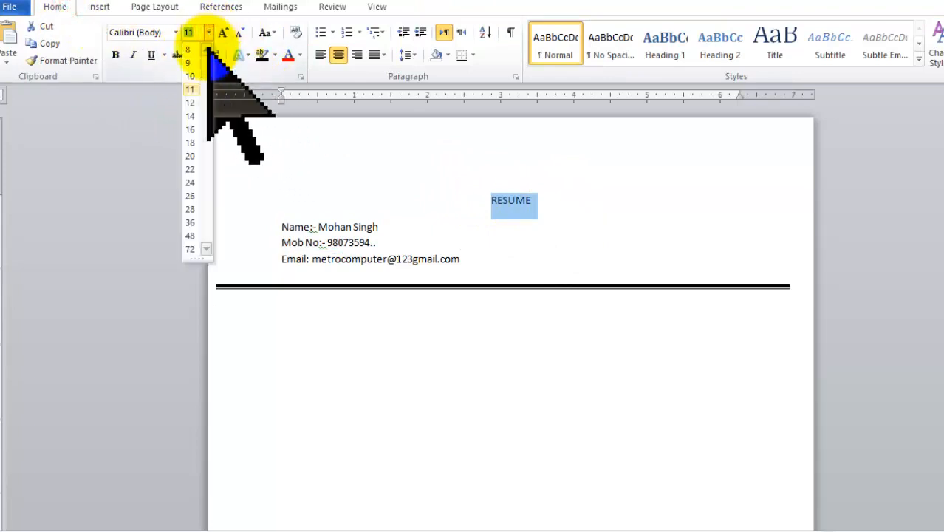
click(190, 157)
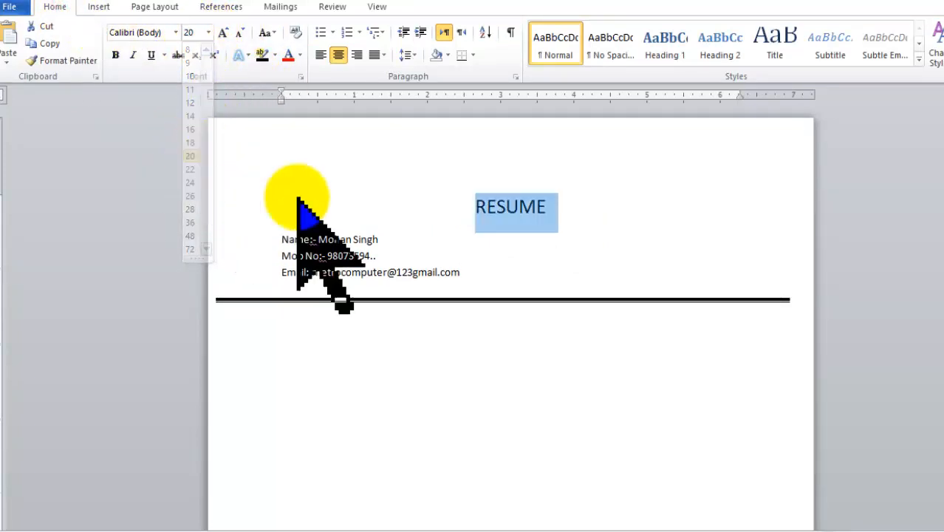
click(115, 55)
- Set the font size of the name, mobile number and email lines to 14 pt
drag(272, 238, 485, 273)
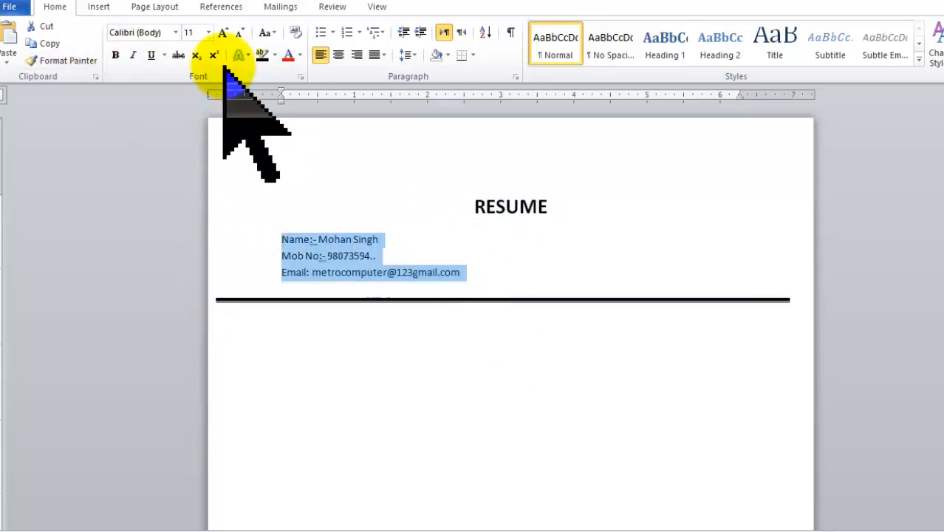
click(208, 33)
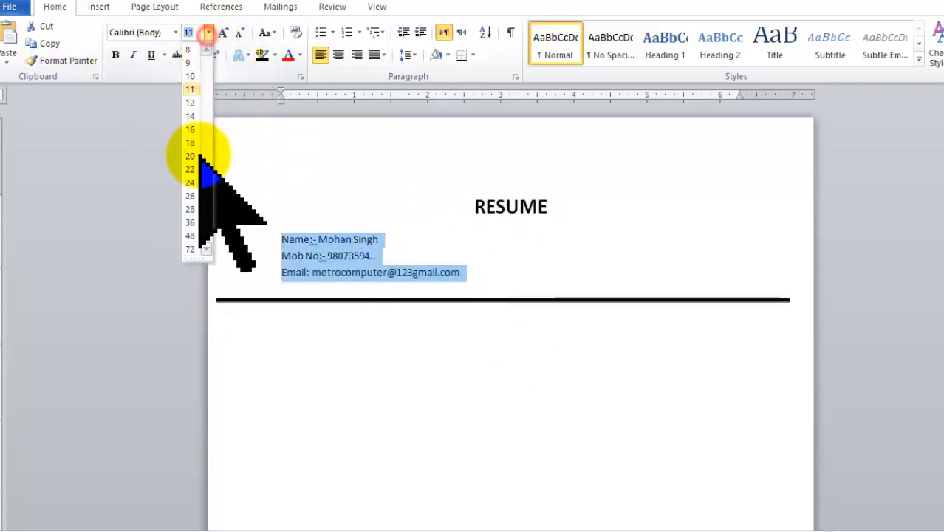
click(192, 115)
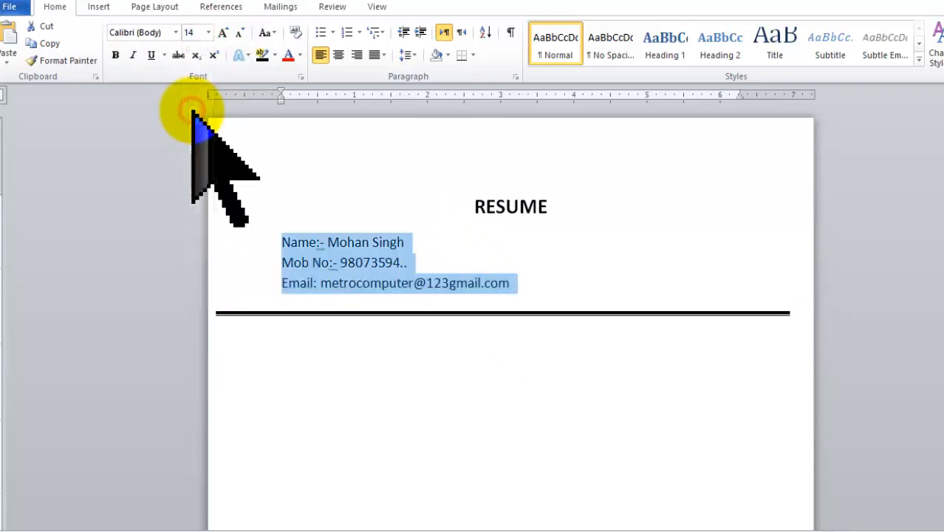
- Shrink the empty table row above the divider to font size 1 so the line moves up against the email line
click(328, 303)
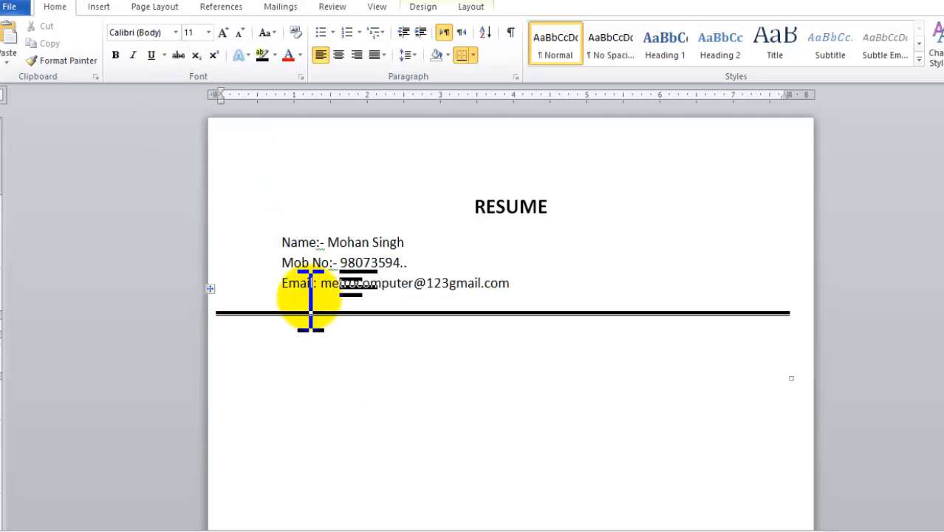
click(285, 300)
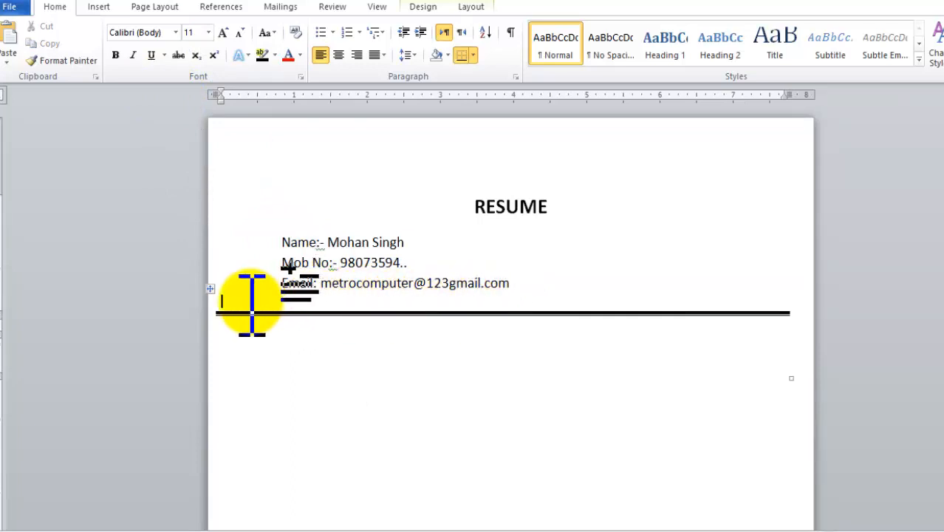
click(209, 298)
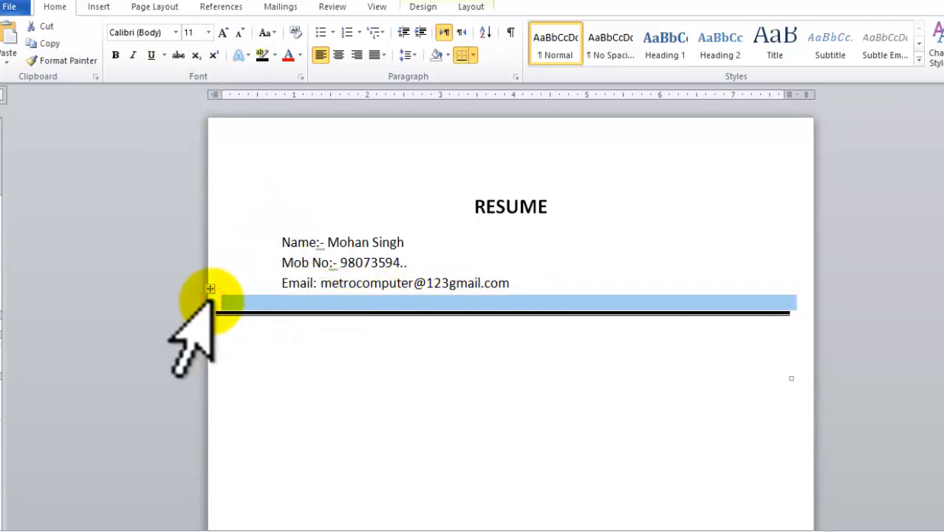
key(ctrl+[)
key(ctrl+[)
key(ctrl+[)
key(ctrl+[)
key(ctrl+[)
key(ctrl+[)
key(ctrl+[)
key(ctrl+[)
key(ctrl+[)
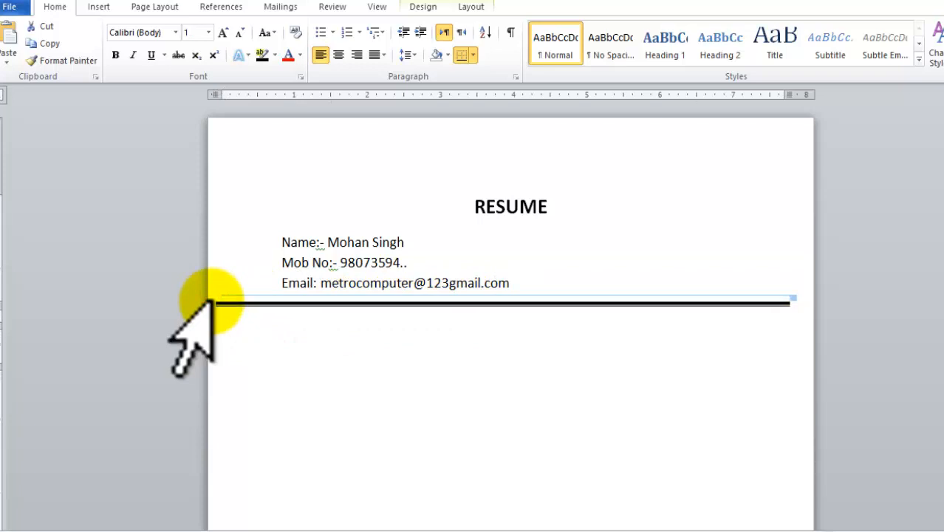
click(289, 320)
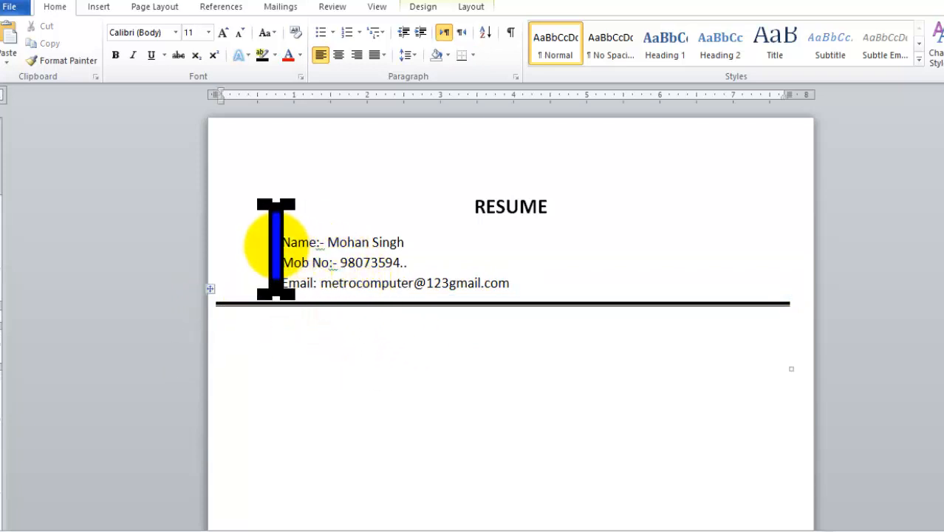
- Insert a portrait rectangle as a photo box beside the contact details and shift it to the page's right margin
click(313, 246)
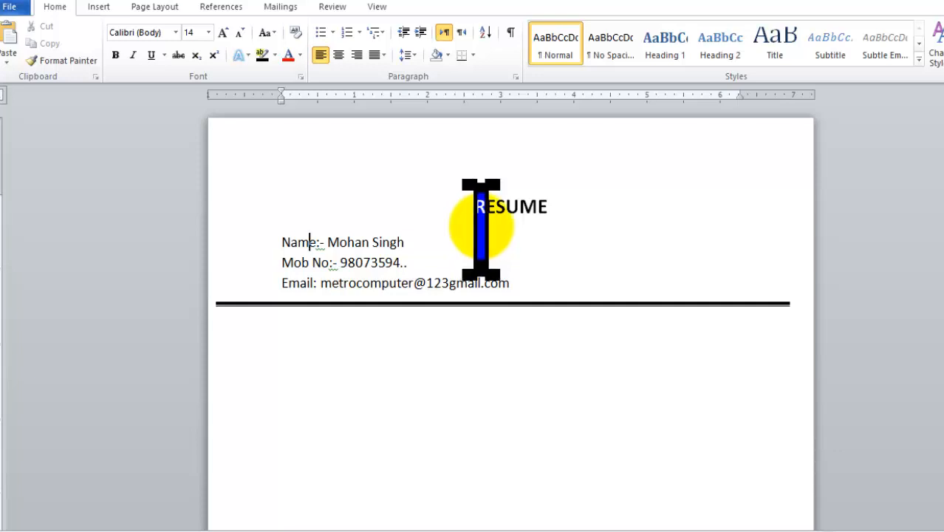
click(103, 7)
click(211, 56)
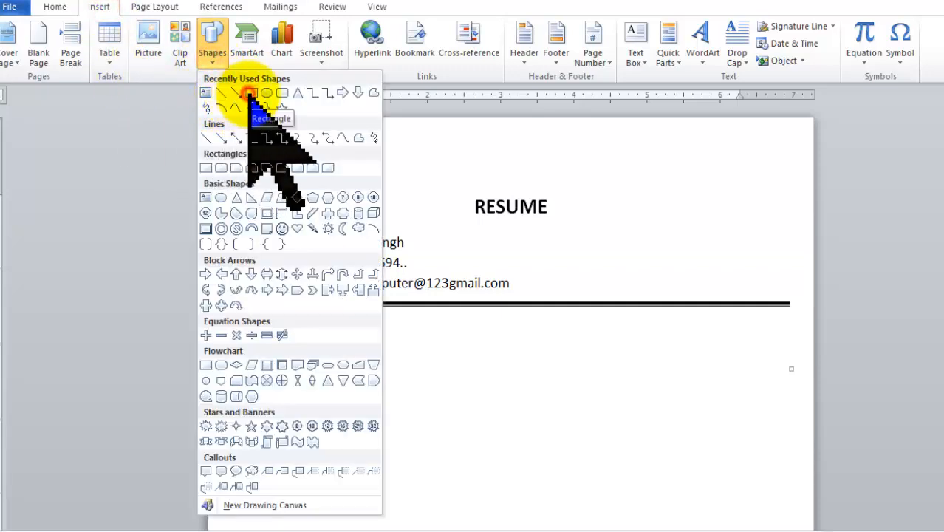
click(251, 93)
mouse_move(677, 161)
mouse_down()
mouse_move(690, 257)
mouse_move(770, 280)
mouse_up()
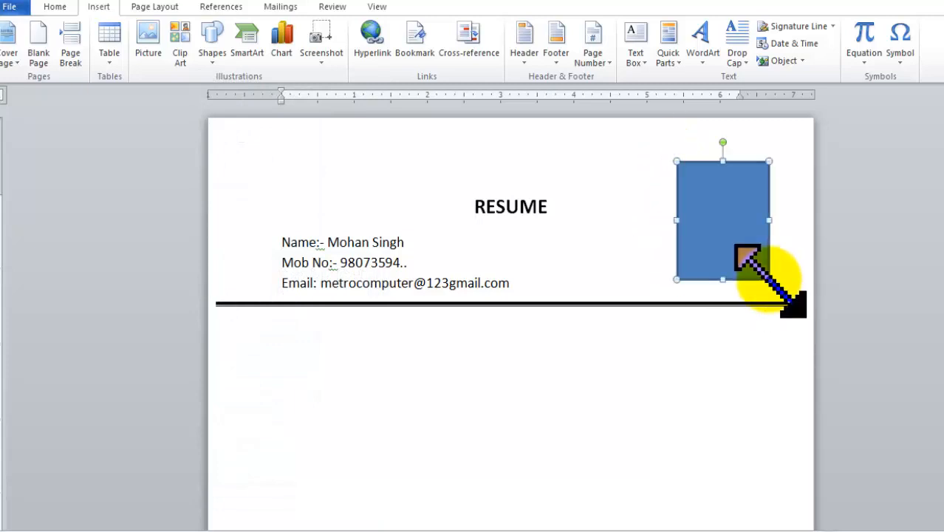
drag(713, 170, 683, 176)
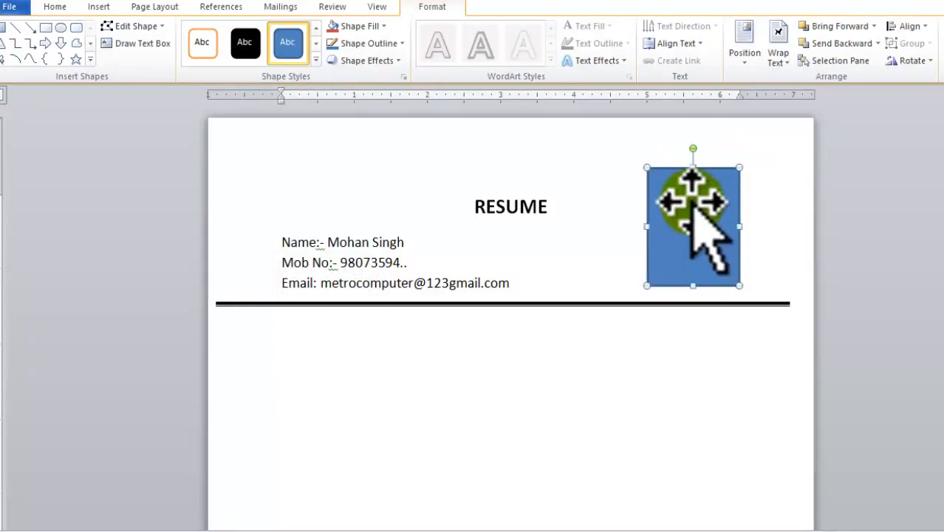
- Remove the photo box's fill and give it a black 1 pt outline
click(383, 25)
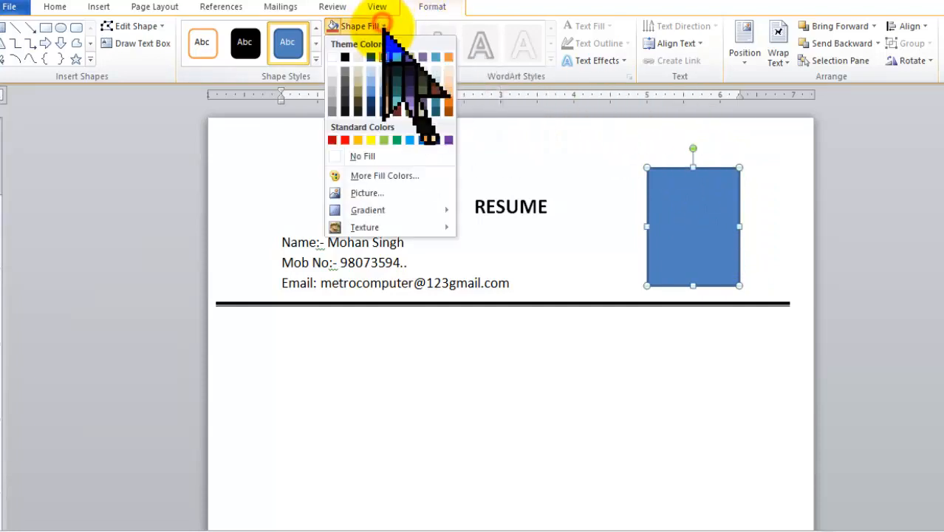
click(377, 156)
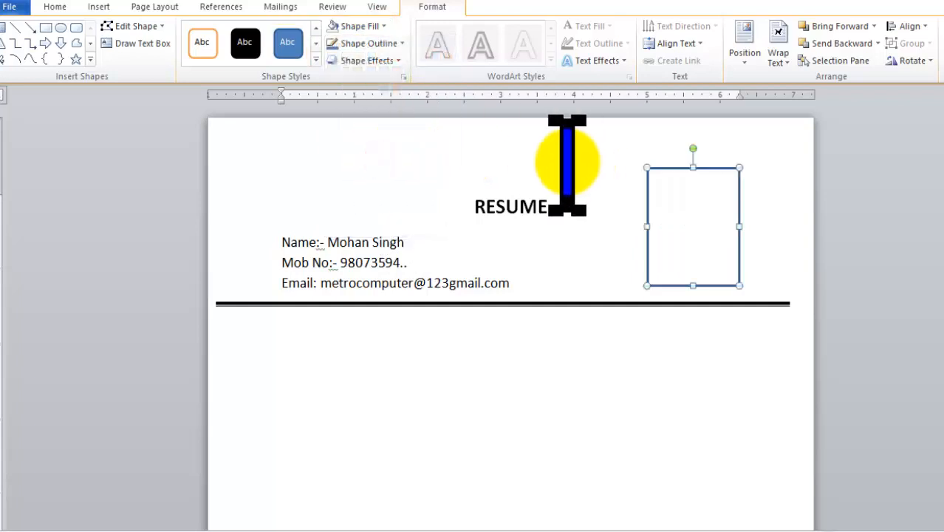
click(385, 44)
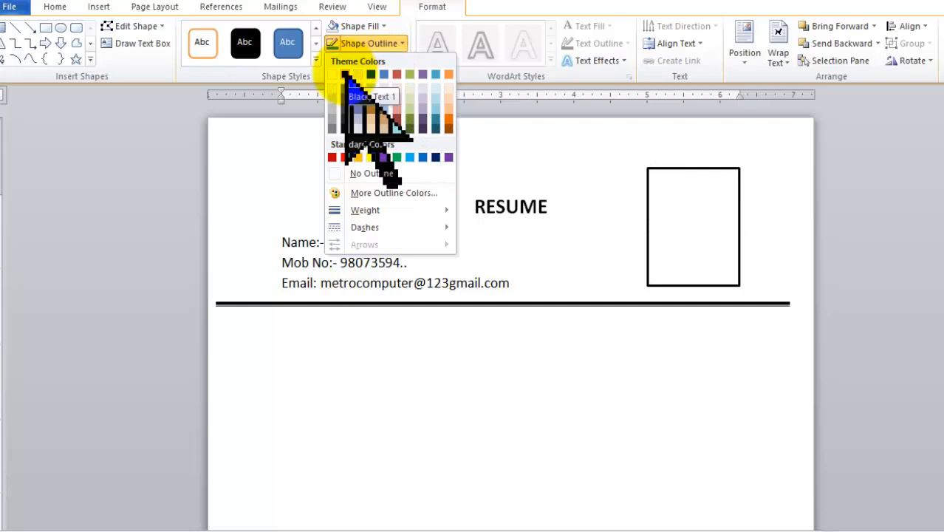
click(344, 74)
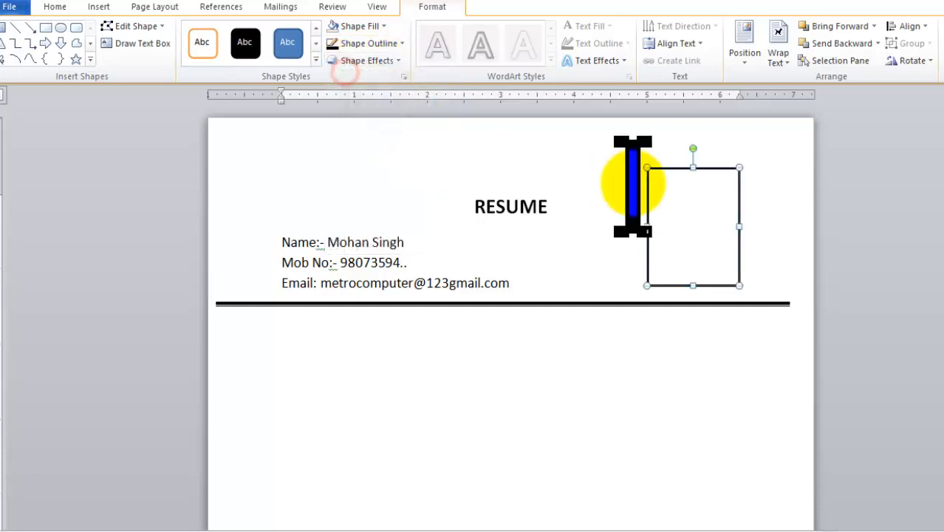
click(385, 43)
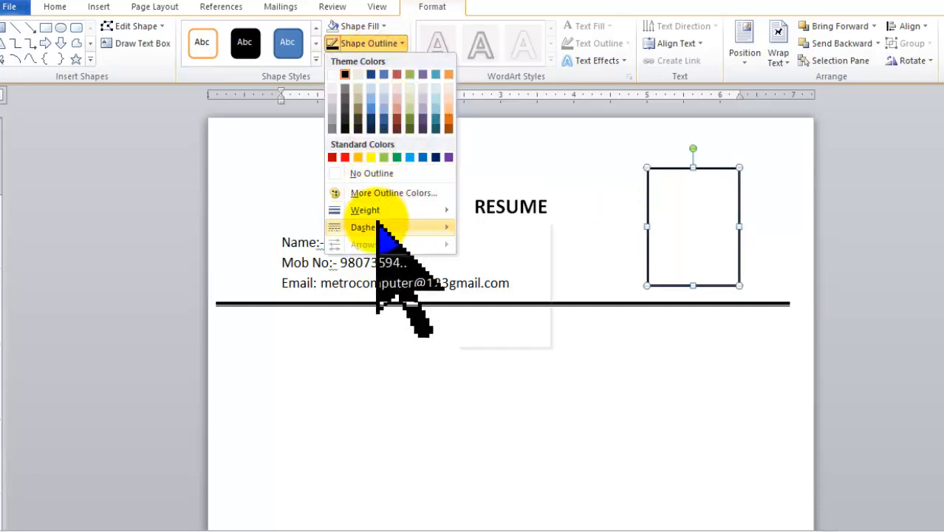
mouse_move(389, 210)
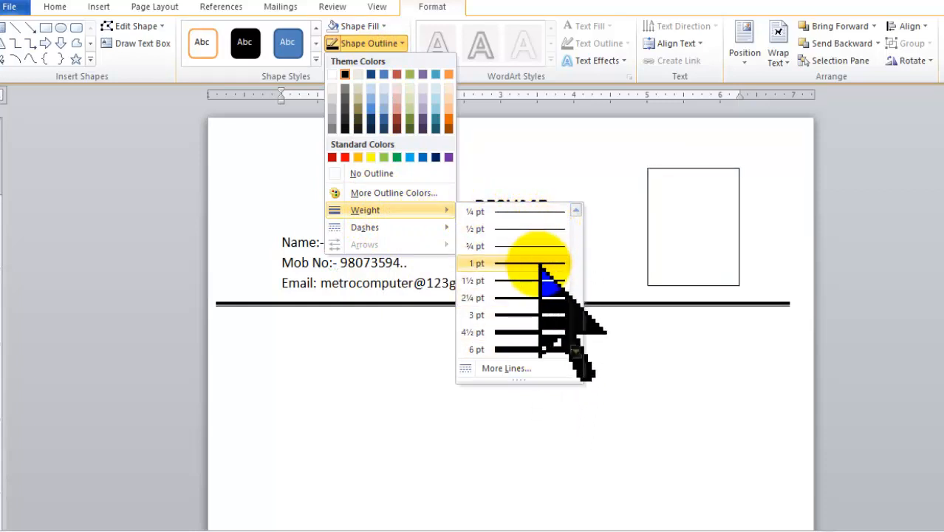
click(538, 264)
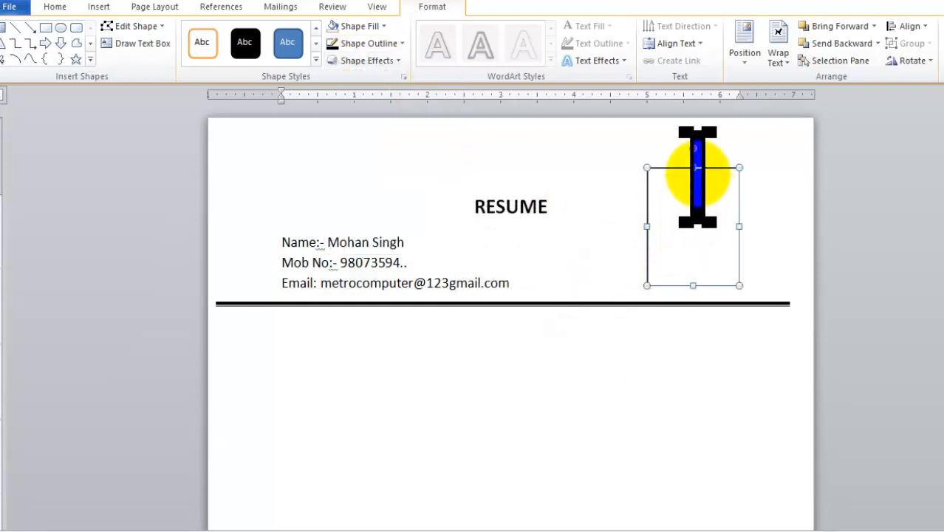
- Reposition the photo box beside the contact details so its lower edge sits just above the divider line
drag(670, 169, 653, 176)
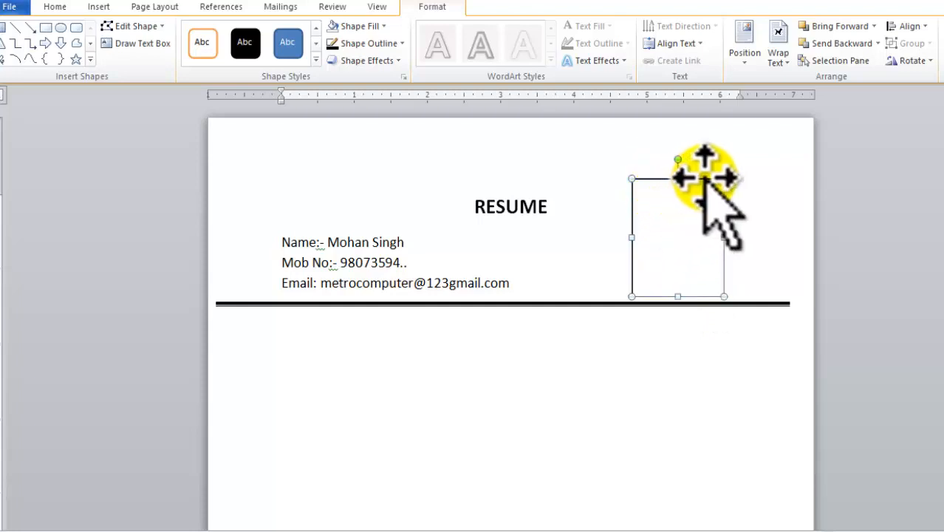
mouse_move(705, 179)
mouse_down()
mouse_move(740, 180)
mouse_move(698, 183)
mouse_up()
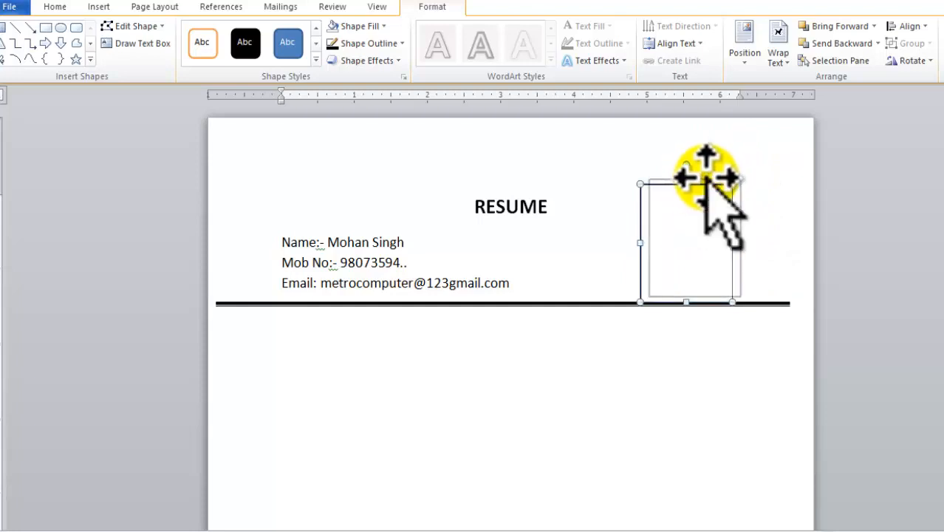
click(545, 373)
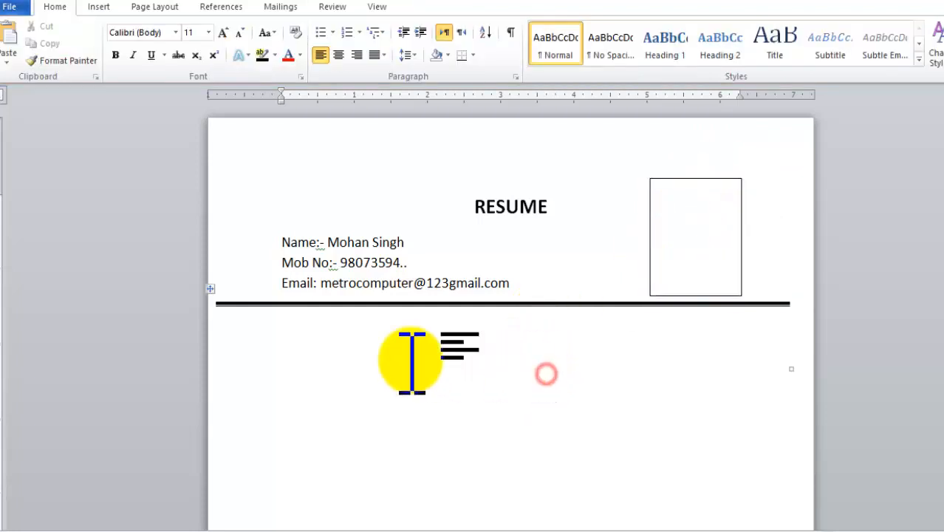
- Remove the surplus empty table rows below the divider line
click(302, 334)
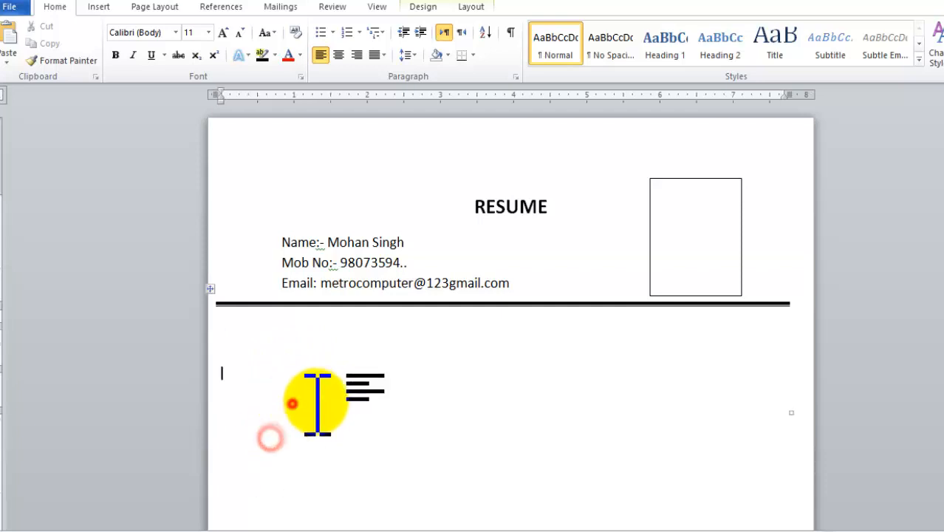
click(204, 345)
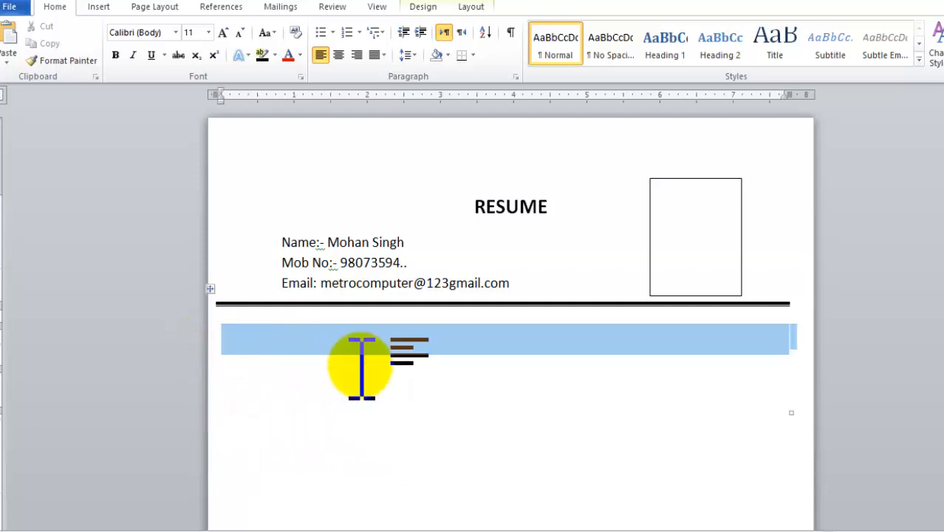
click(348, 365)
click(176, 354)
click(204, 363)
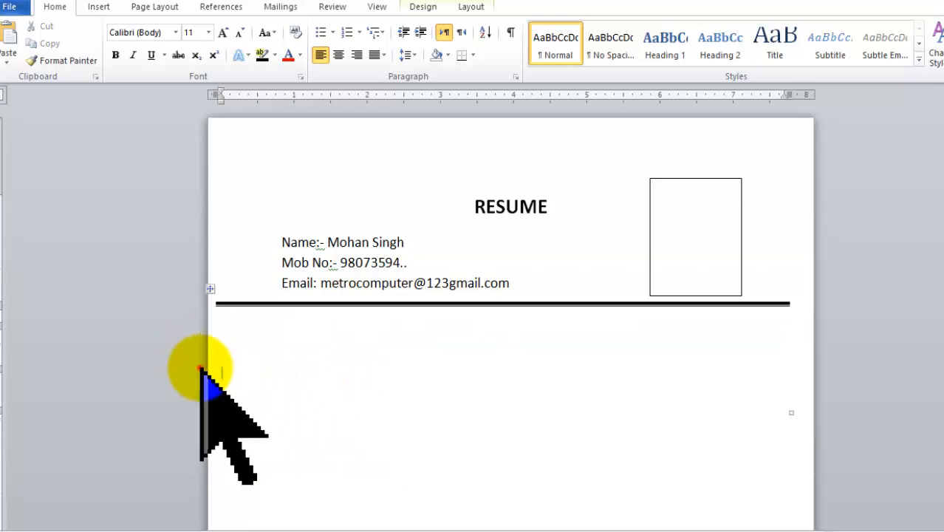
click(201, 368)
click(201, 374)
click(219, 349)
click(215, 366)
drag(173, 344, 274, 510)
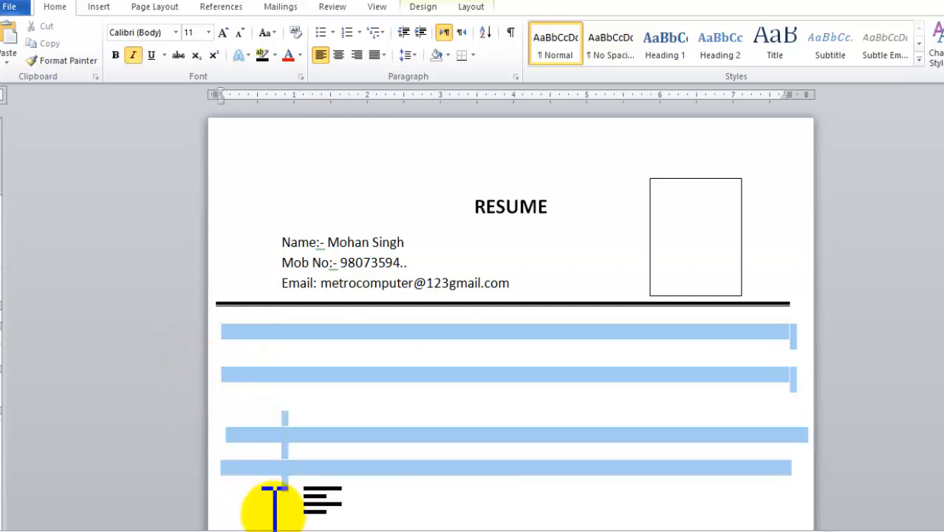
- Write the heading "PERSONAL PROFILE:-" below the divider and add a Name row with a tab-aligned colon and the value ABC
click(281, 381)
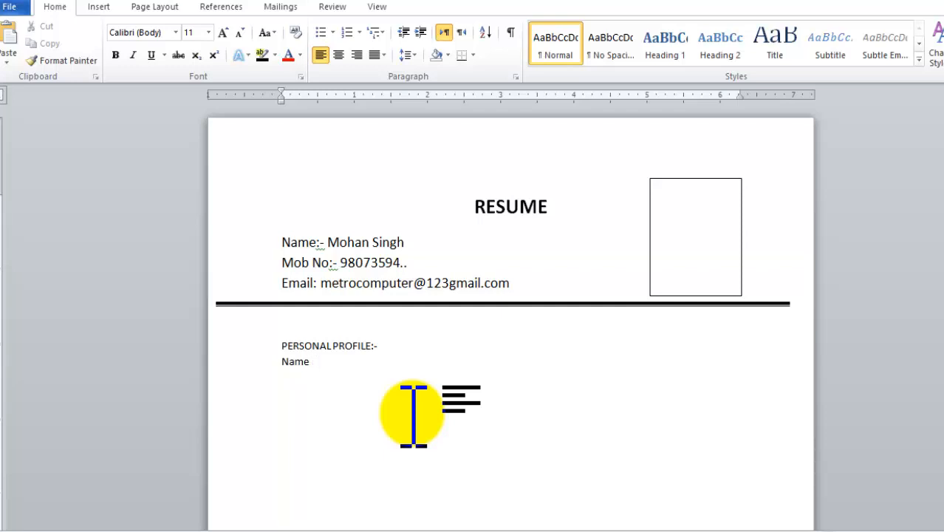
key(Tab)
key(Tab)
text(:	ABC)
key(Return)
- Add a Father's Name row with an aligned colon and the value Mr. XYZ
text(Fat)
text(her)
text('s)
text( Name)
key(Tab)
key(Tab)
text(:	)
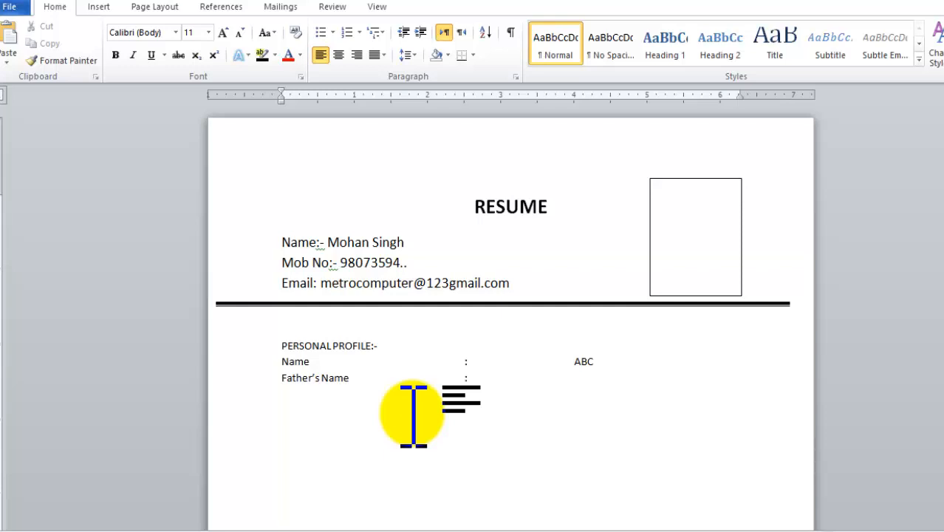
text(Mr. XYZ)
key(Return)
scroll(414, 414, down, 1)
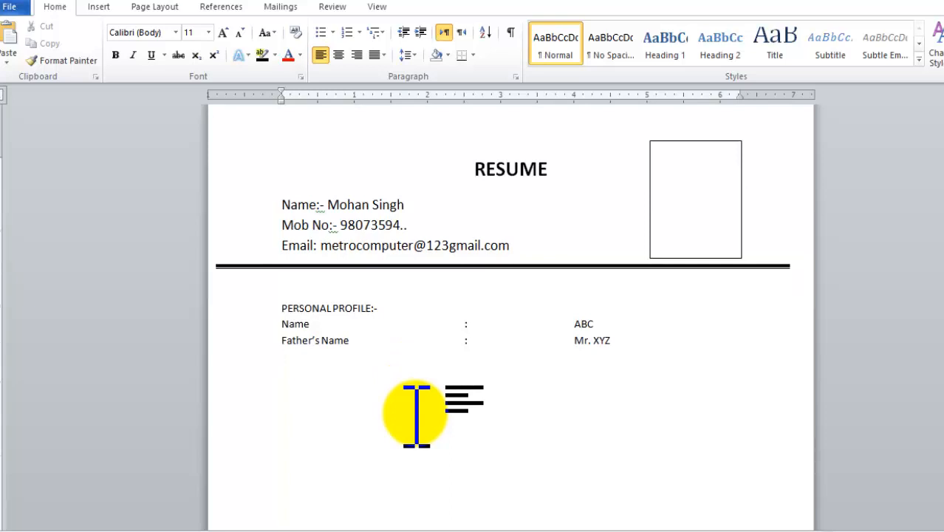
text(Mobile)
key(BackSpace)
key(BackSpace)
key(BackSpace)
key(BackSpace)
key(BackSpace)
key(BackSpace)
- Add a Date of Birth row with an aligned colon and the birth date written as ordinal day, abbreviated month and year
text(Date of Birth)
key(Tab)
key(Tab)
key(Tab)
text(0/02)
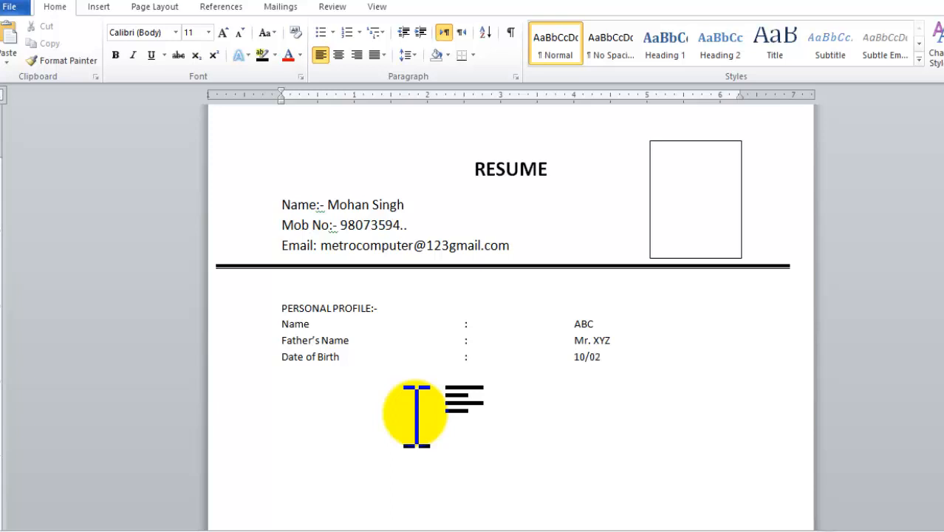
text(/2010)
key(BackSpace)
key(BackSpace)
key(BackSpace)
key(BackSpace)
key(BackSpace)
key(BackSpace)
key(BackSpace)
key(BackSpace)
text(th Aug 2010)
key(Return)
- Add a Nationality row with an aligned colon and the value Indian
text(Na)
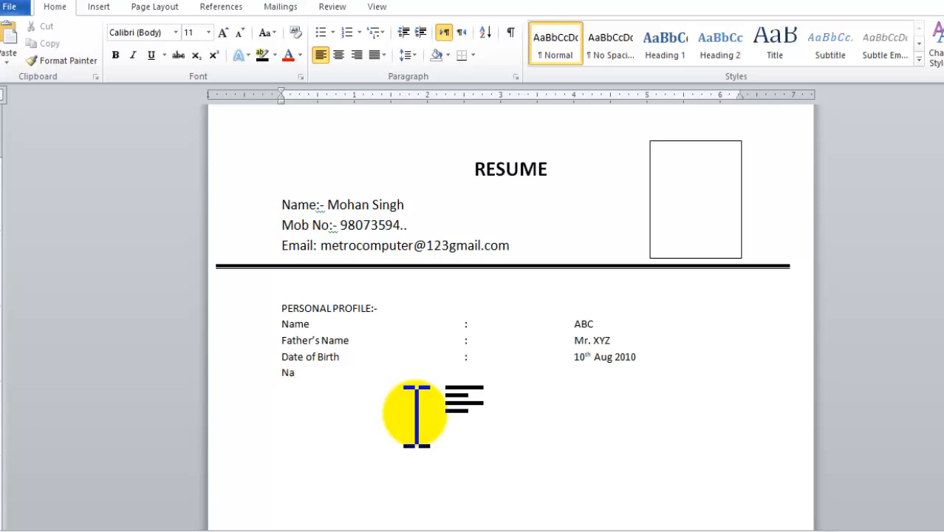
text(tionality	:	Indian)
key(Return)
- Add a Mobile No. row with an aligned colon and enter the mobile number
text(Mobile)
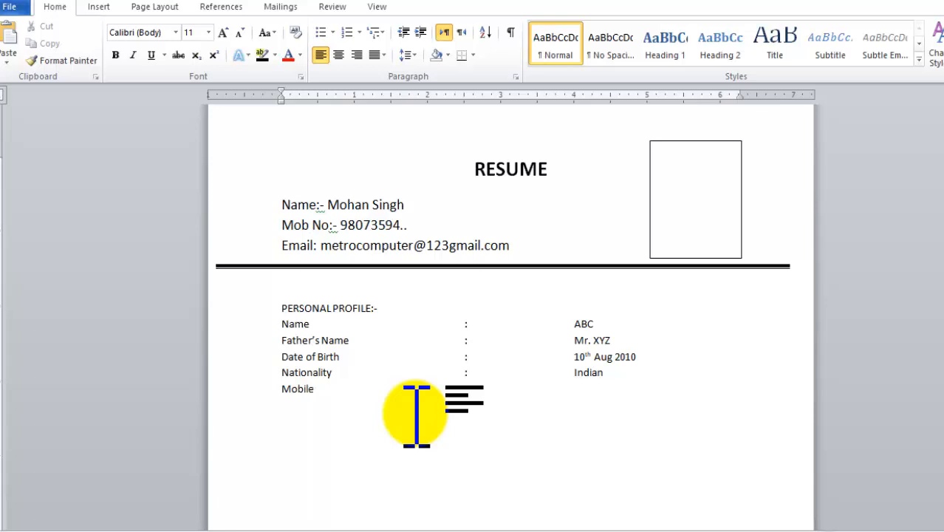
text( No)
key(Tab)
key(Tab)
text(1234567890)
key(Return)
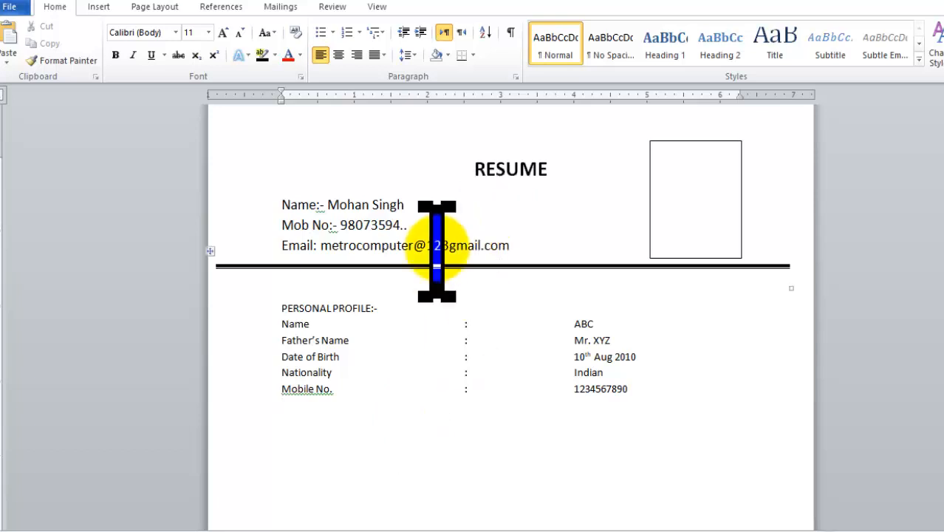
- Format the PERSONAL PROFILE heading as 16 pt bold
drag(280, 307, 389, 314)
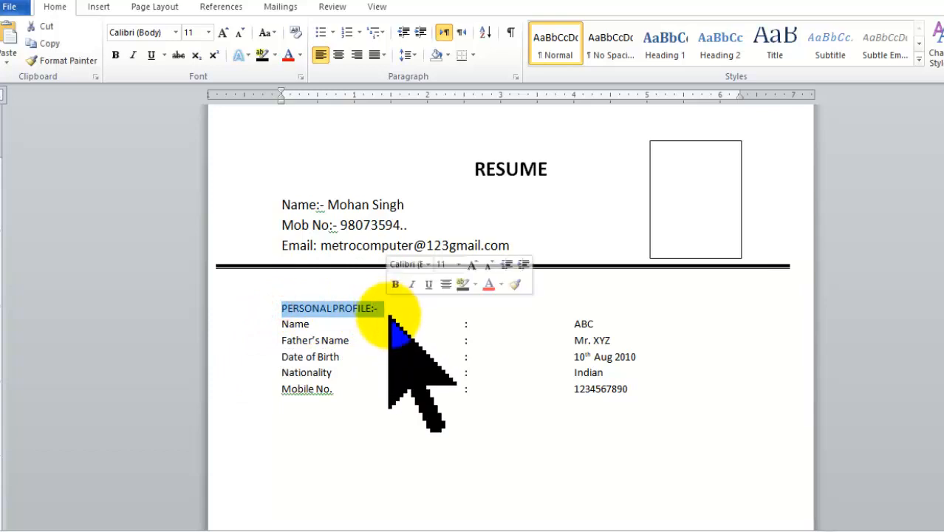
click(223, 33)
click(224, 32)
click(224, 32)
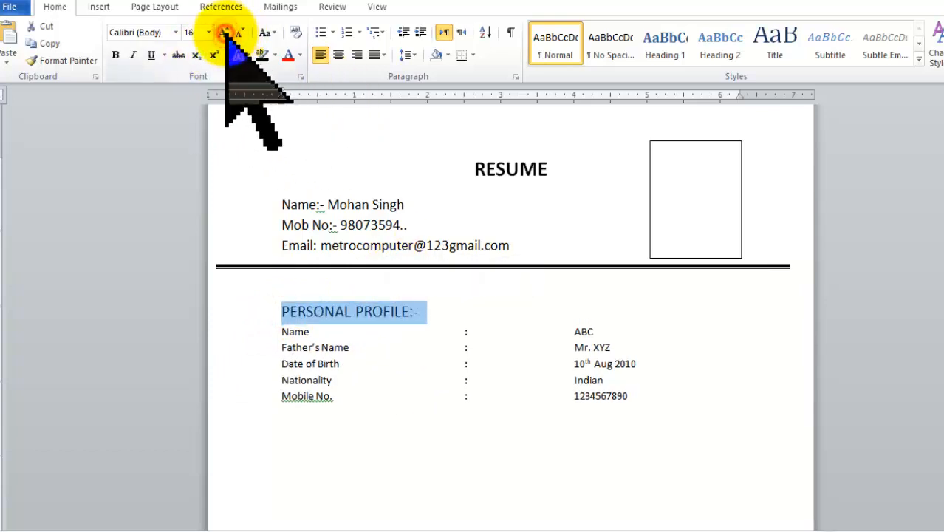
click(115, 56)
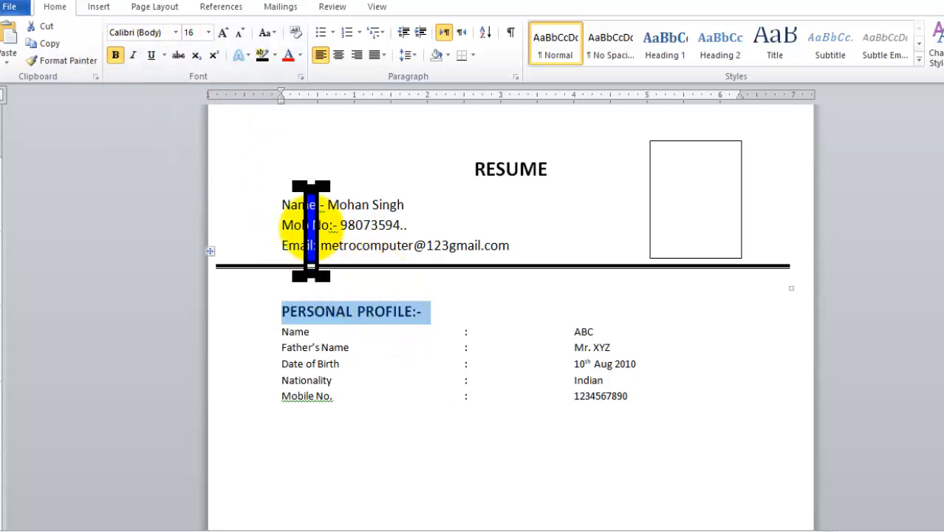
- Make the name line in the contact details above the divider bold
triple_click(281, 207)
click(114, 56)
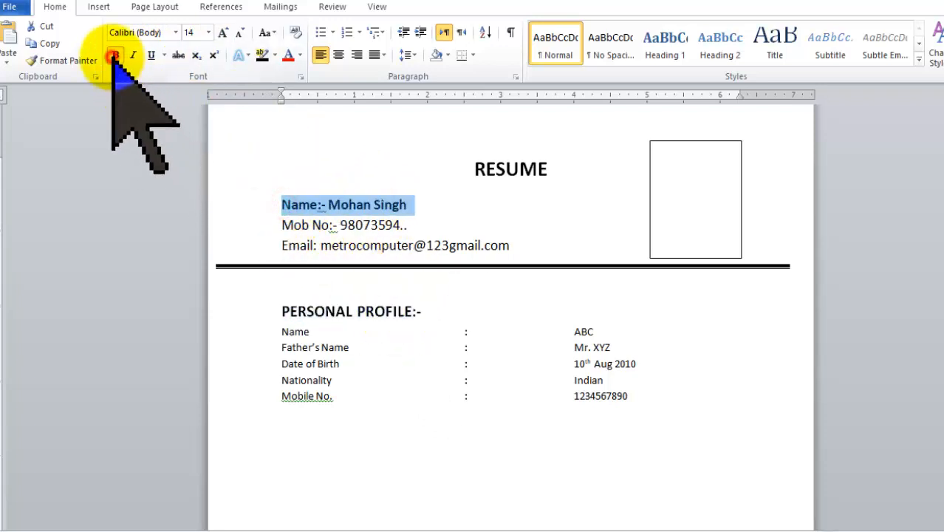
click(331, 310)
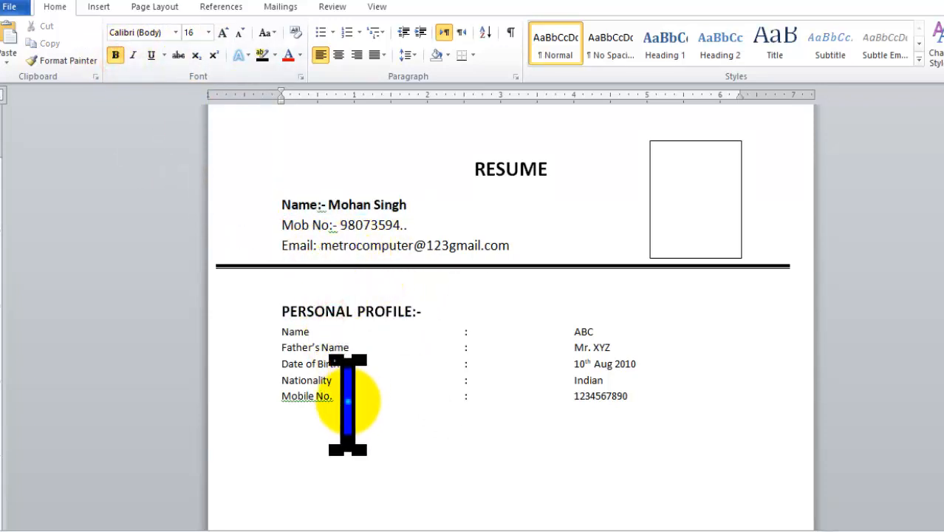
- Add a Sex row with the value Male directly below the Mobile No. row
click(348, 398)
click(316, 396)
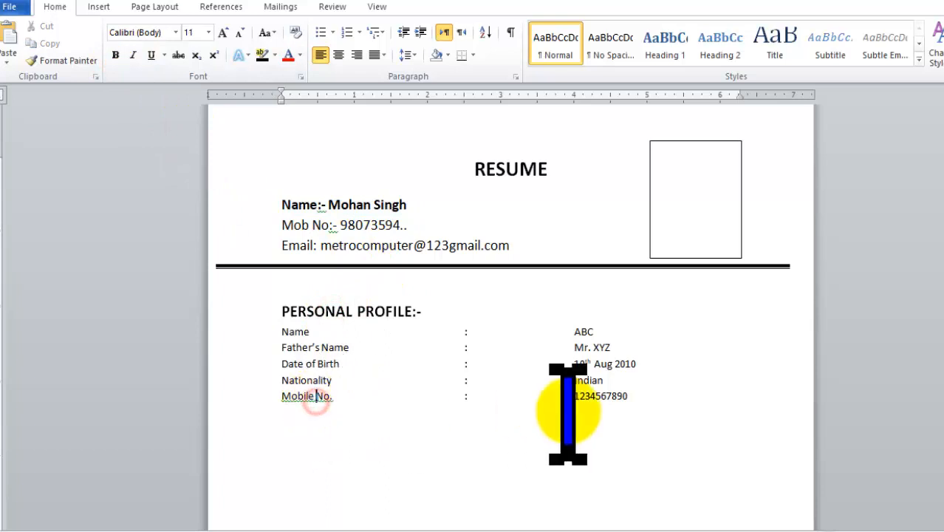
click(643, 398)
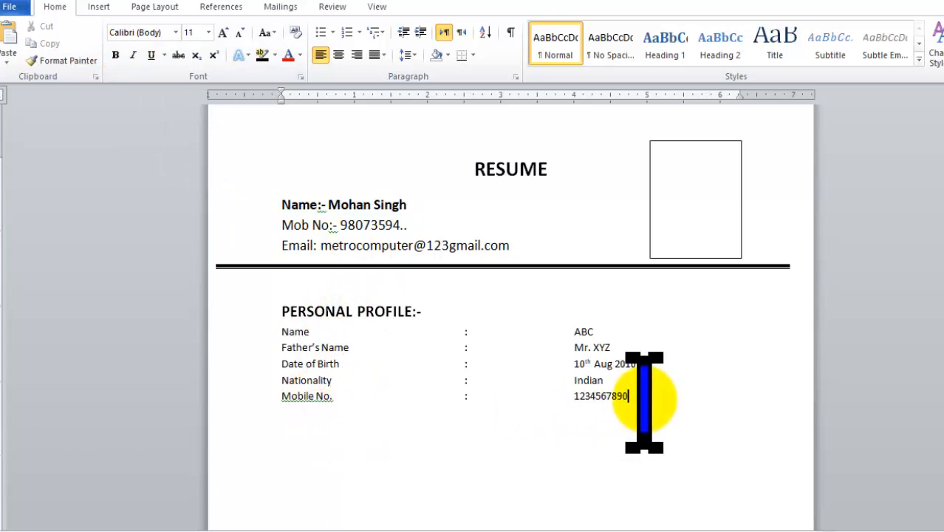
key(Return)
text(Sex)
key(Tab)
key(Tab)
key(Tab)
text(Mal)
key(Return)
- Add a Marital Status row with an aligned colon and the value Unmarried, followed by a new line
text(Ma)
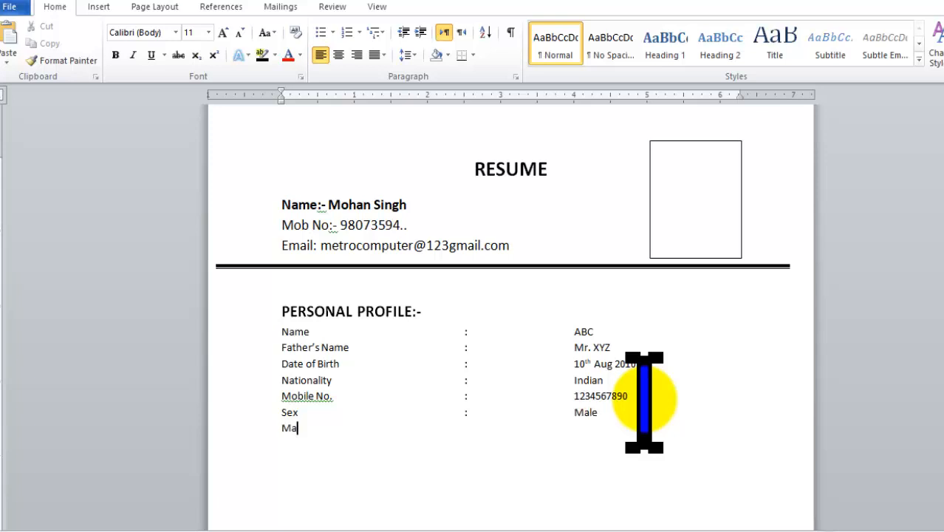
text(rital Staus)
key(BackSpace)
key(BackSpace)
text(tus)
key(Tab)
text(Unmarried)
key(Return)
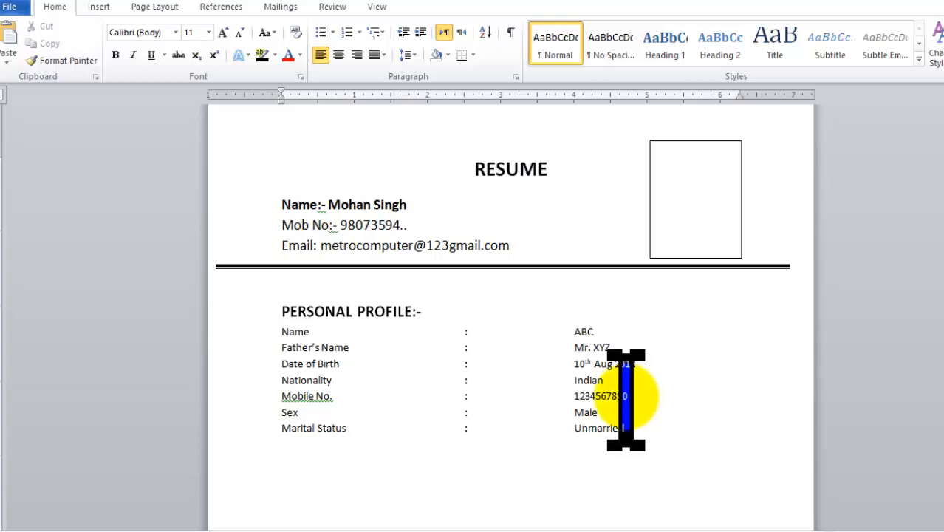
- Copy the PERSONAL PROFILE heading and paste it below the Marital Status row
scroll(625, 399, down, 1)
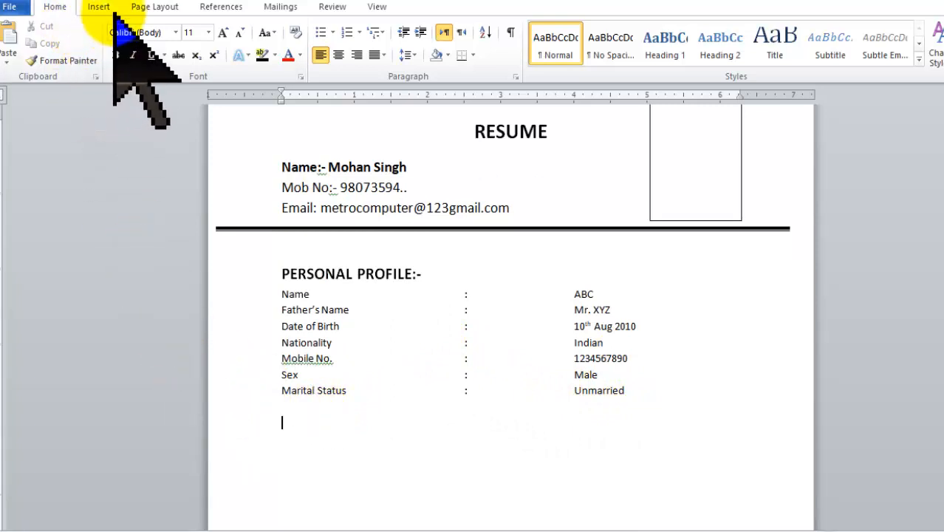
click(256, 267)
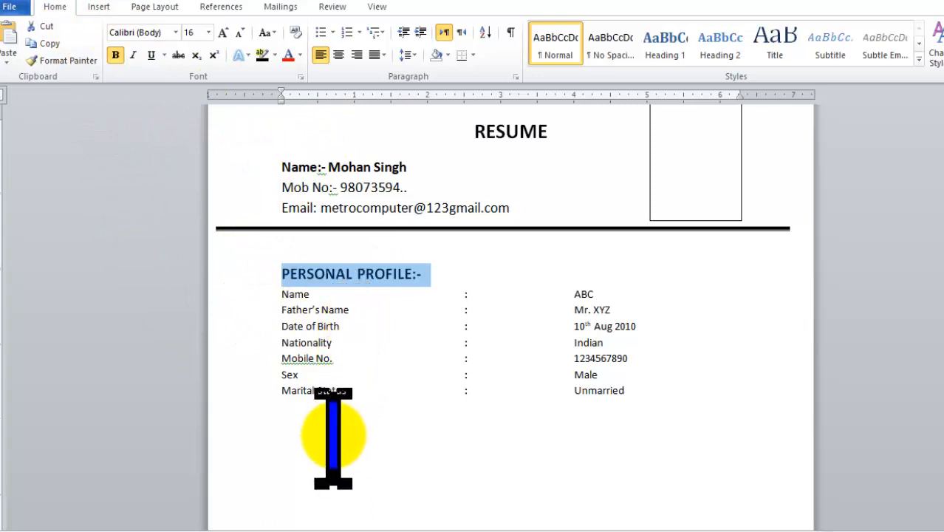
key(ctrl+c)
click(291, 428)
key(ctrl+v)
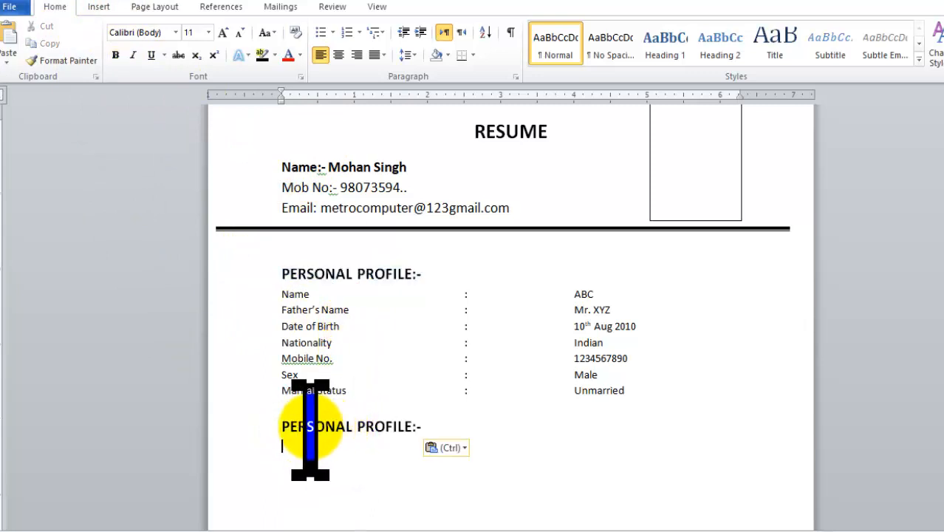
- Replace the words of the pasted heading with EDUCATIONAL QUALIFICATION, keeping the trailing ":-"
drag(280, 426, 412, 428)
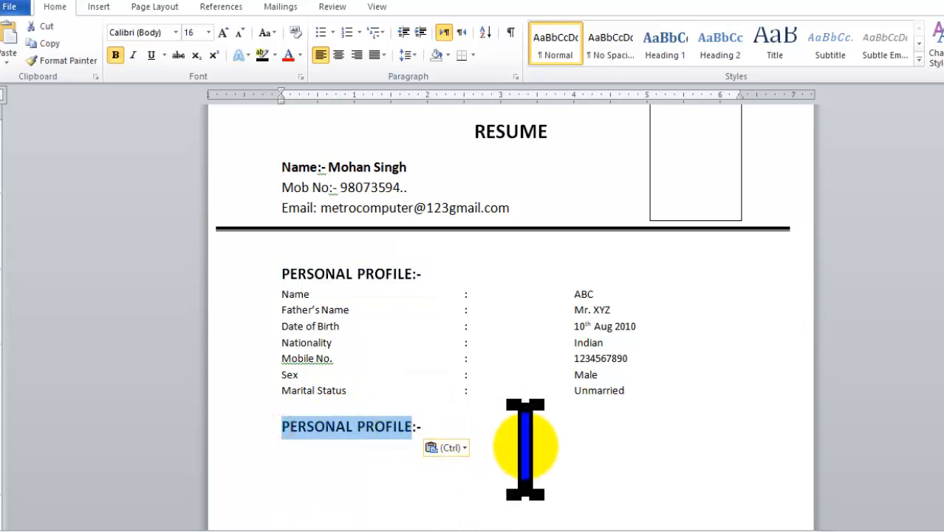
text(educ)
key(BackSpace)
key(BackSpace)
key(BackSpace)
key(BackSpace)
text(E)
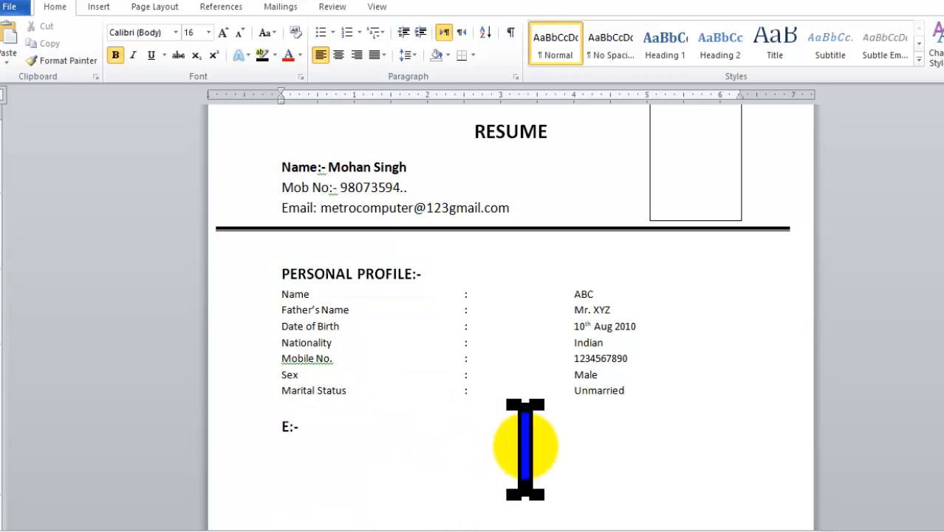
text(DUCATIONAL QUA)
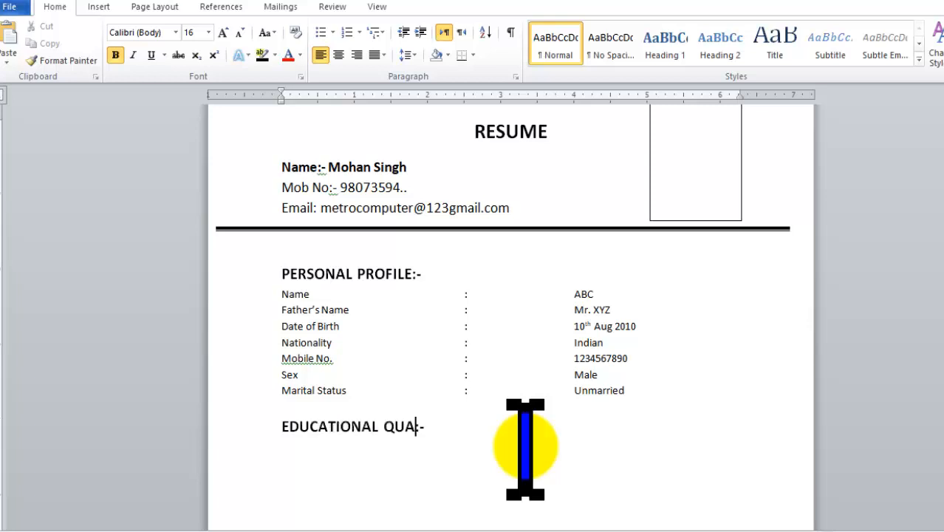
text(LIFICATION)
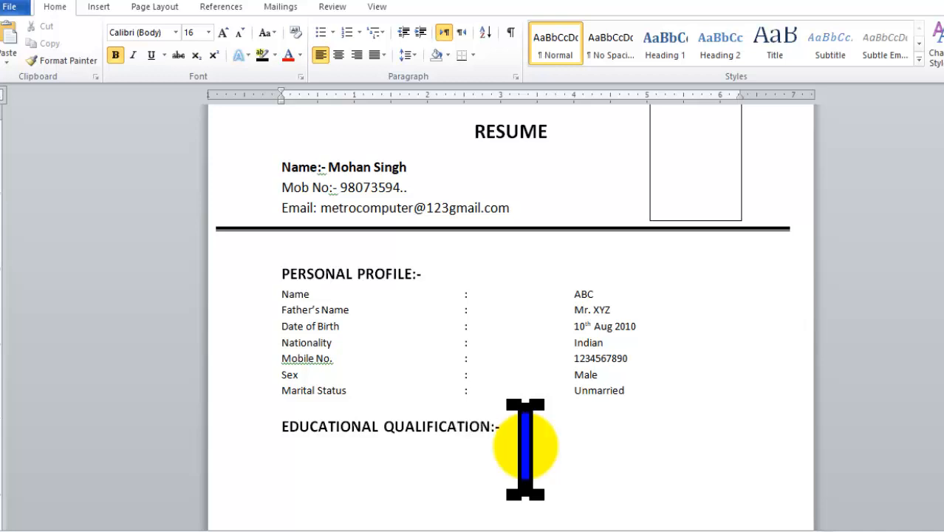
- Insert a table with six columns and four rows below the EDUCATIONAL QUALIFICATION heading
click(292, 458)
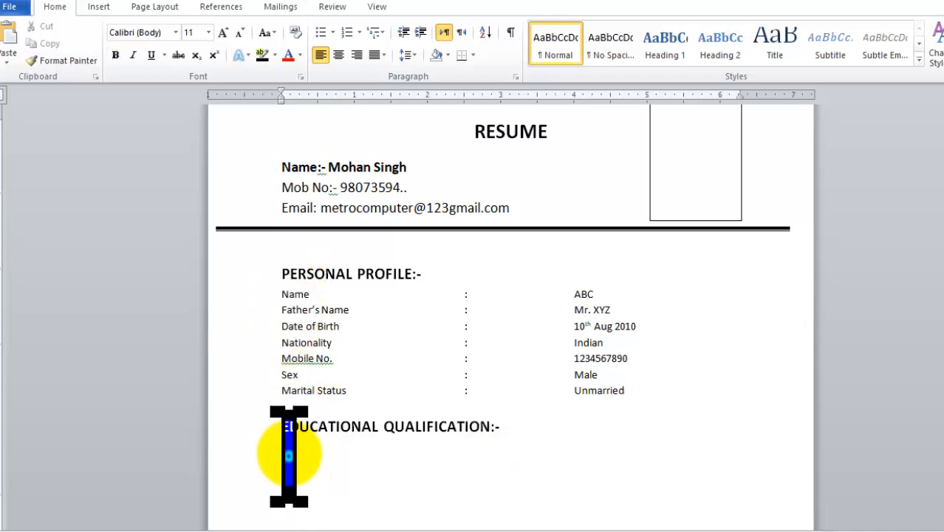
click(102, 7)
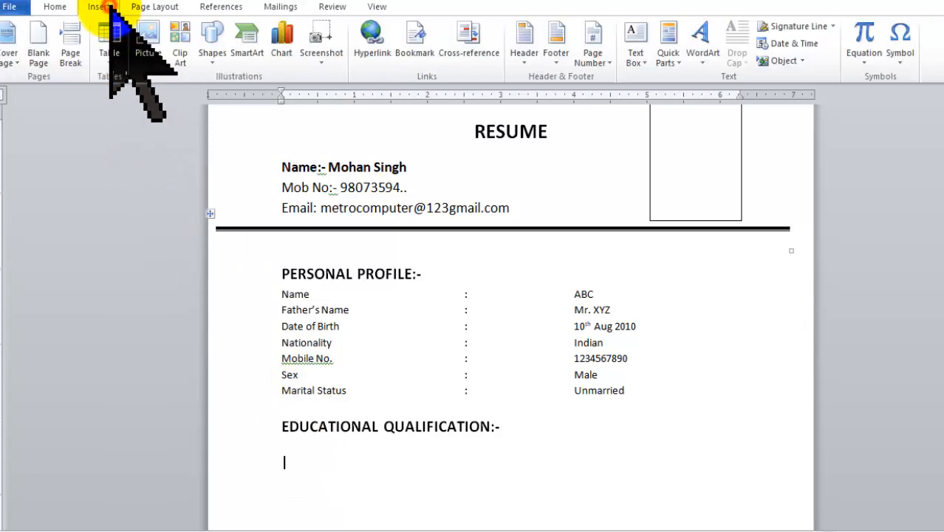
click(109, 51)
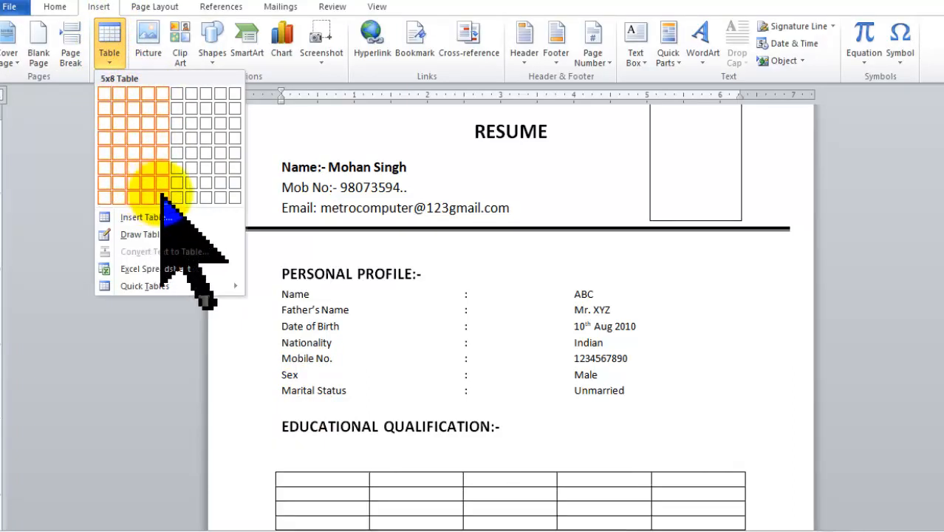
click(430, 304)
scroll(442, 295, down, 3)
scroll(442, 284, up, 1)
scroll(439, 274, down, 1)
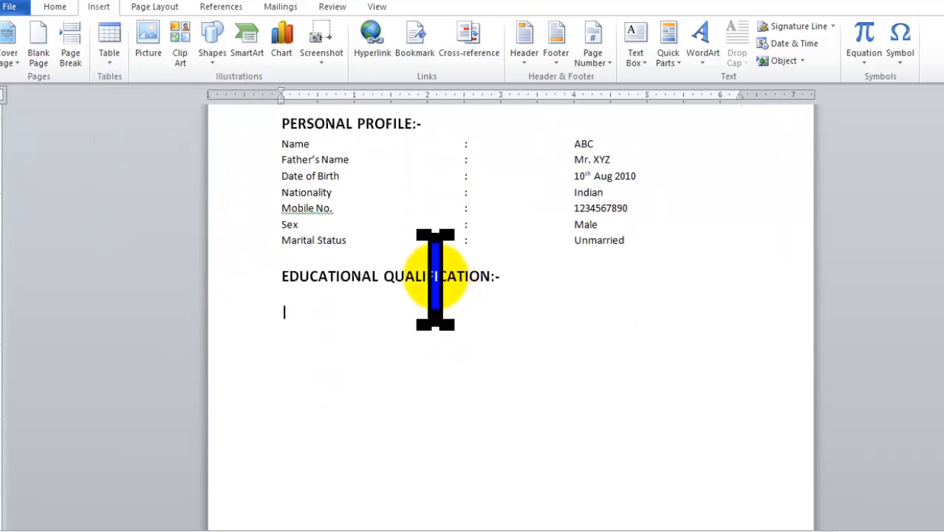
click(110, 46)
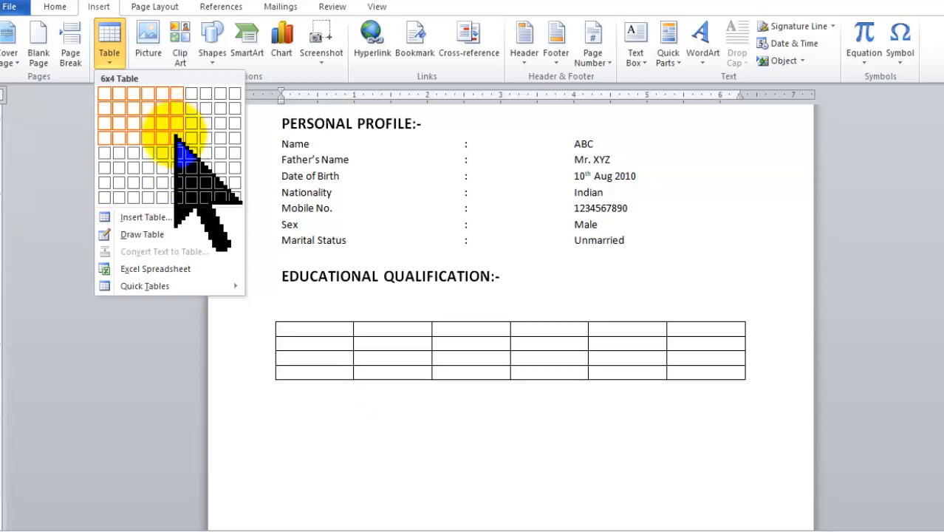
click(177, 137)
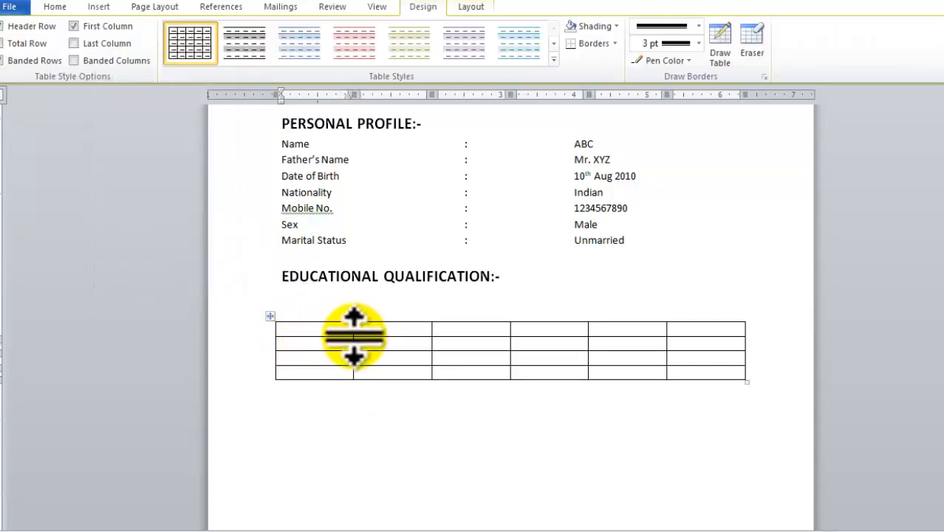
- Narrow the table's first column and enter SN as its header
scroll(351, 348, down, 2)
drag(353, 266, 304, 268)
text(SS)
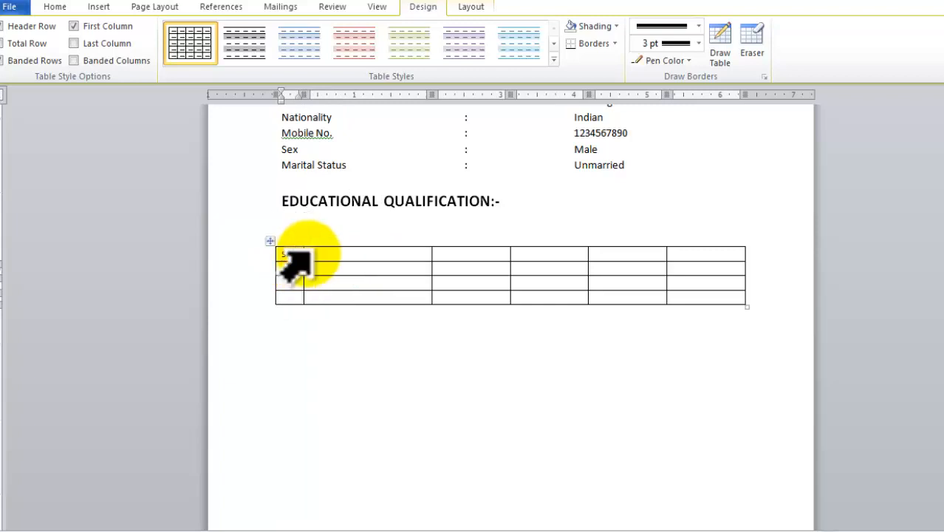
text(SN)
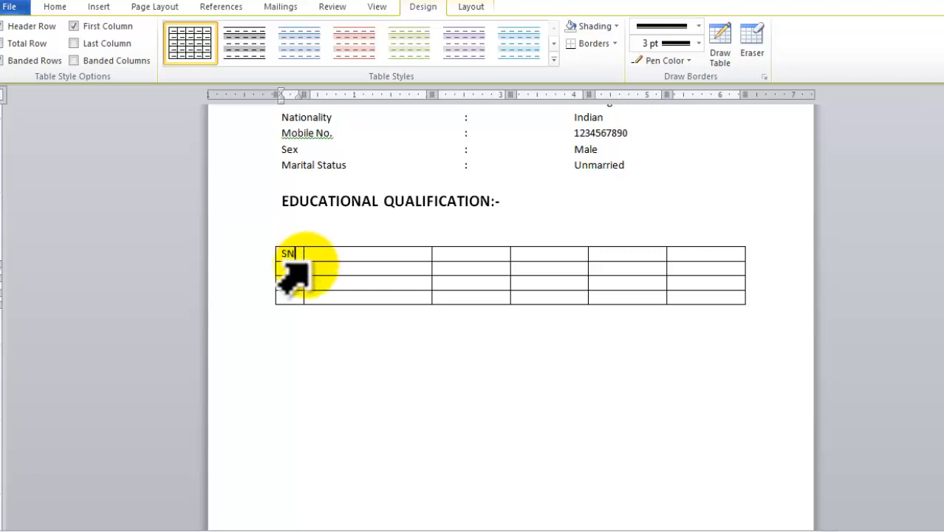
- Number the three rows below the SN header 1, 2 and 3
click(290, 269)
text(1)
key(Down)
text(2)
key(Down)
text(3)
- Enter NAME OF EXAM as the header of the table's second column
key(Tab)
key(Up)
key(Up)
key(Up)
text(NAM)
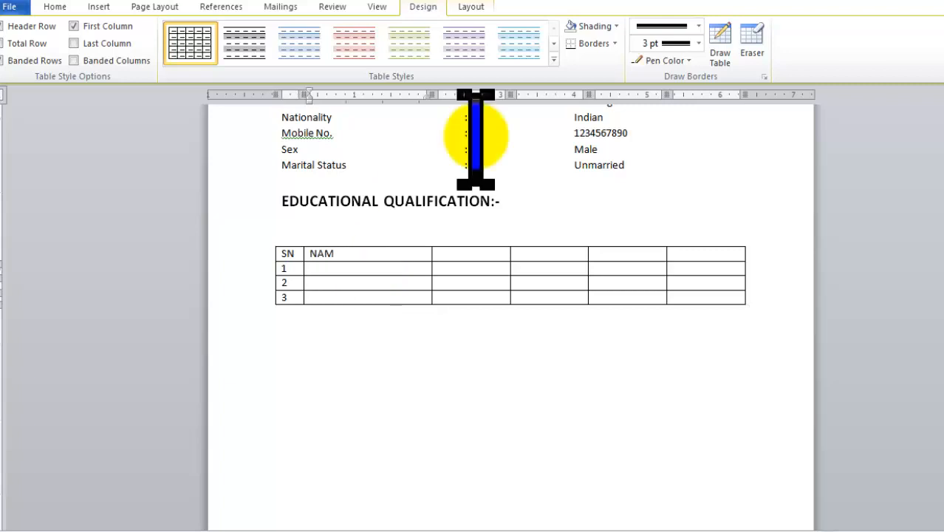
text(E OF EXAM)
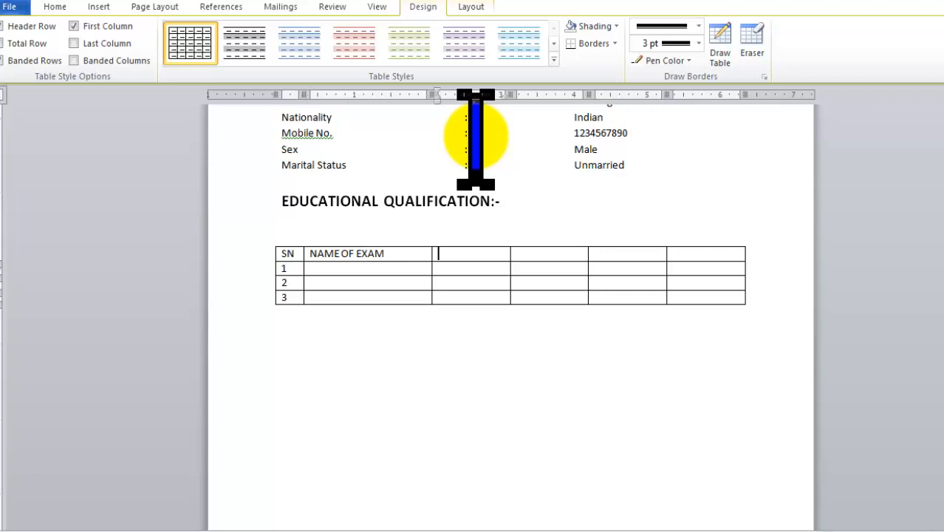
text(BOARD)
key(BackSpace)
key(BackSpace)
key(BackSpace)
key(BackSpace)
key(BackSpace)
- Enter High School as the exam name in the row numbered 1
key(Down)
key(Left)
key(Left)
key(Right)
text(10th)
key(BackSpace)
key(BackSpace)
key(BackSpace)
key(BackSpace)
key(BackSpace)
text(High School)
key(Tab)
text(B)
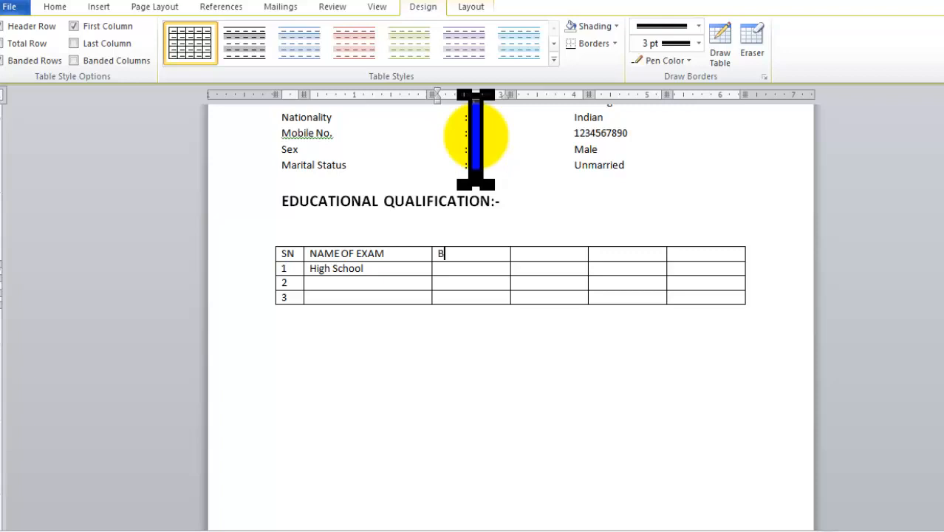
text(oard)
key(BackSpace)
key(BackSpace)
key(BackSpace)
key(BackSpace)
key(BackSpace)
- Fill the remaining header cells with Subject, Board, Year and %age
text(Subject)
key(Tab)
text(Boar)
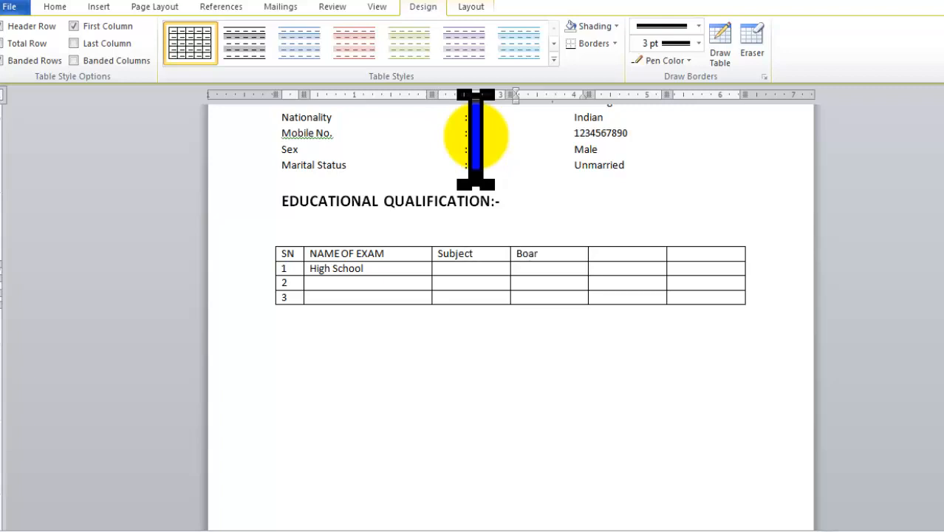
text(dYear)
key(BackSpace)
key(BackSpace)
key(BackSpace)
key(BackSpace)
key(Tab)
text(Year)
key(Tab)
text(%age)
- In the High School row, enter E,H,M,S,Sc, as the subject and UP Board as the board
key(Down)
key(Left)
key(Left)
key(Left)
key(Left)
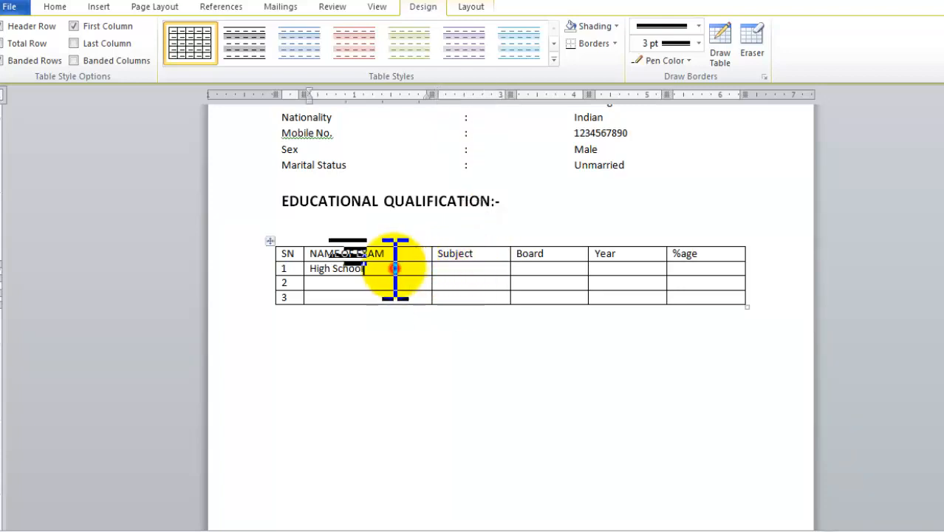
click(483, 271)
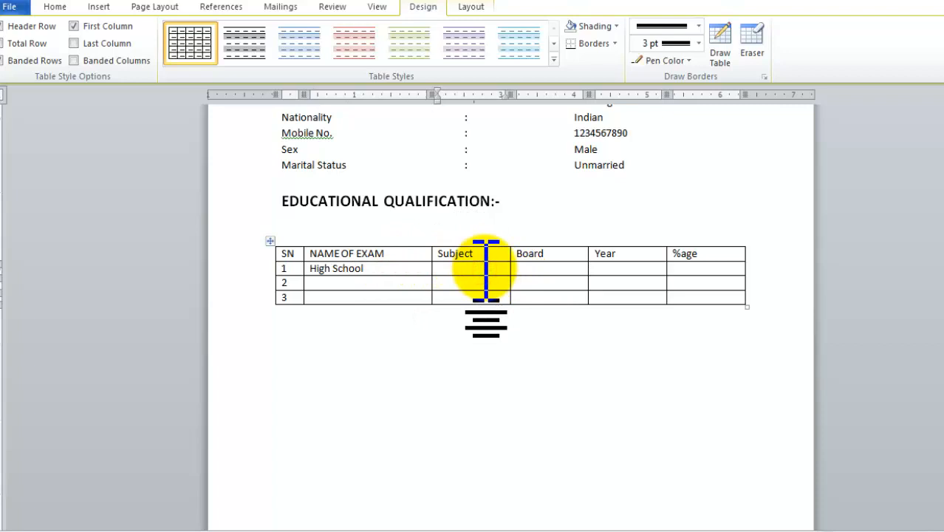
text(E,H,M,S,Sc)
key(Tab)
text(U)
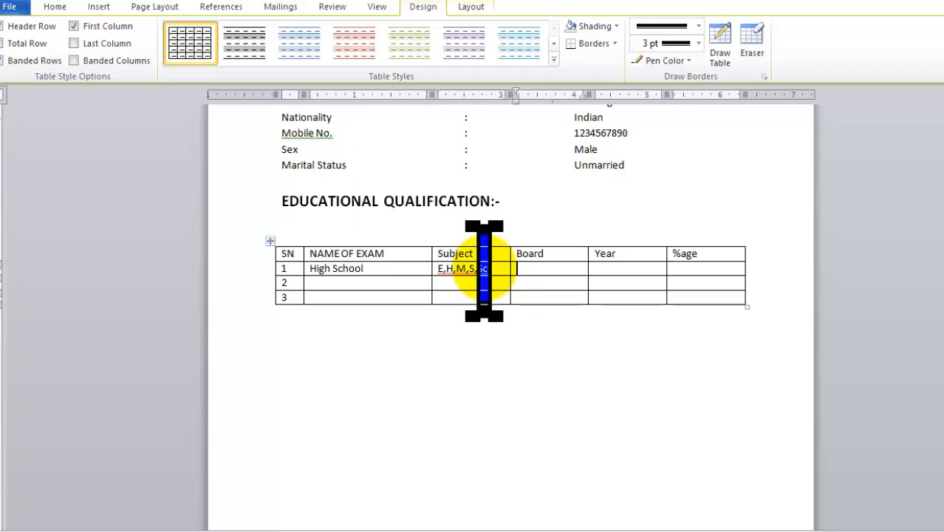
text(P Board)
- Complete the High School row with the year 2016 and the percentage 54%
key(Tab)
text(20)
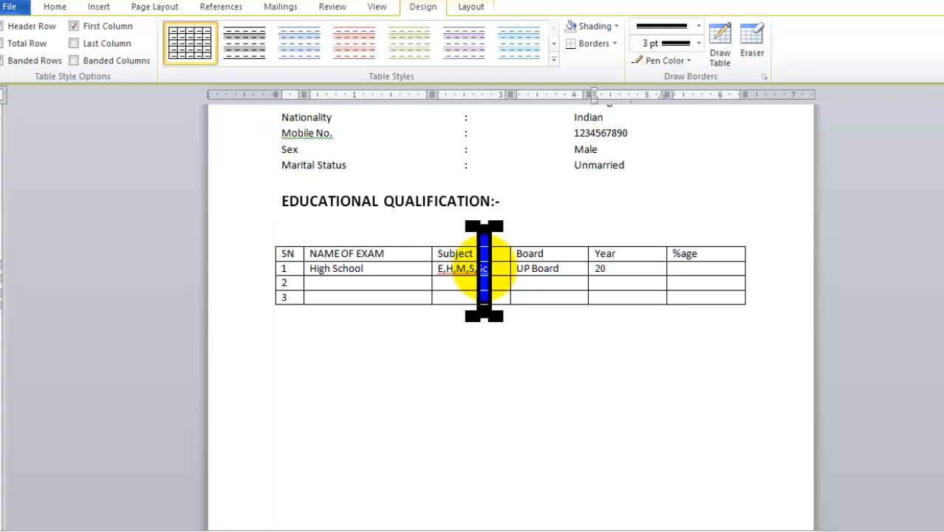
key(BackSpace)
text(016)
key(Tab)
text(54%)
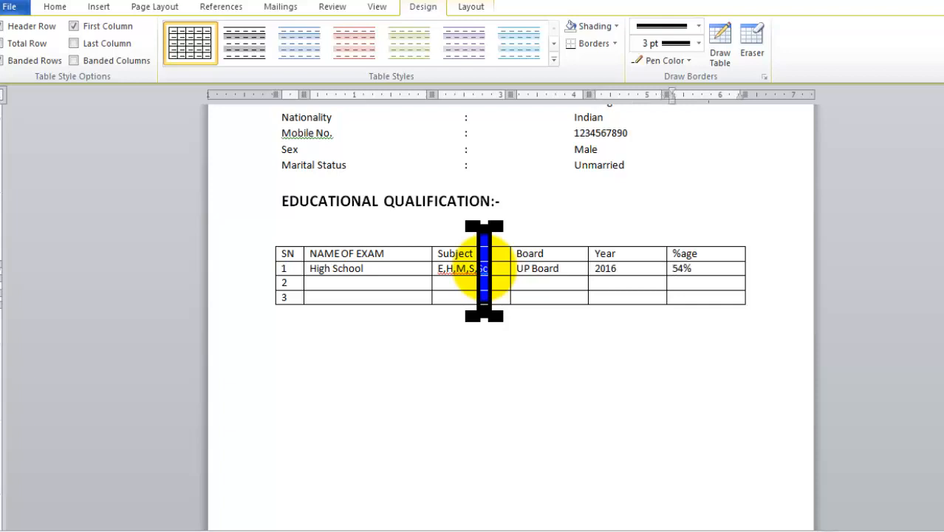
- In the row numbered 2, enter the exam name Intermediate and the subjects S,M, R,T,D,
key(Tab)
key(Tab)
text(Intermediate)
key(Tab)
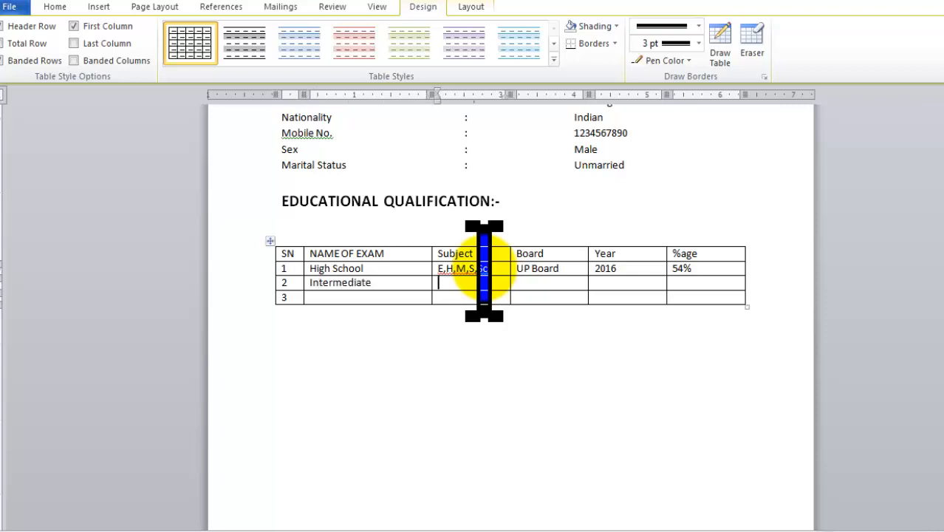
text(S,)
text(M<H<)
key(BackSpace)
key(BackSpace)
key(BackSpace)
text(, R)
key(Tab)
- Enter UP Board as the board in the Intermediate row
text(u)
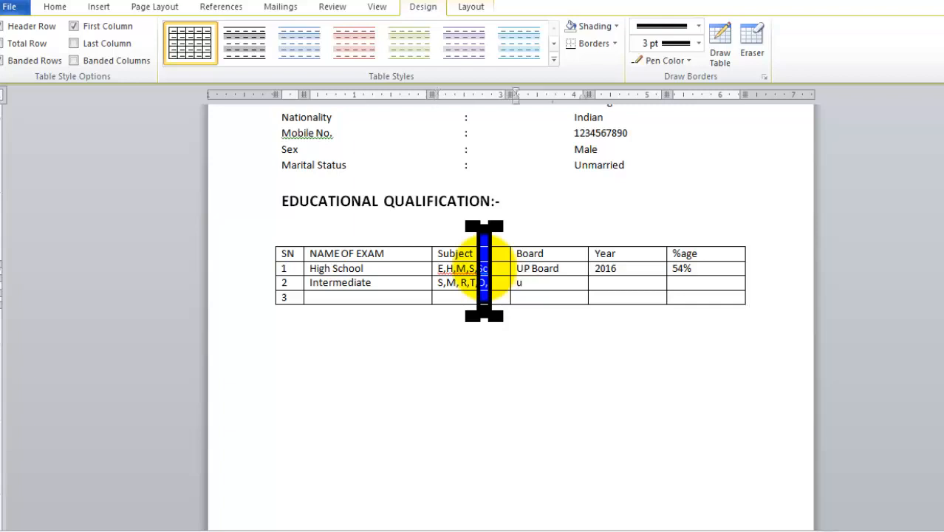
text(up)
key(BackSpace)
key(BackSpace)
text(Up)
key(BackSpace)
key(BackSpace)
text(UP Board)
- Complete the Intermediate row with the year 2018 and the percentage 60%
key(Tab)
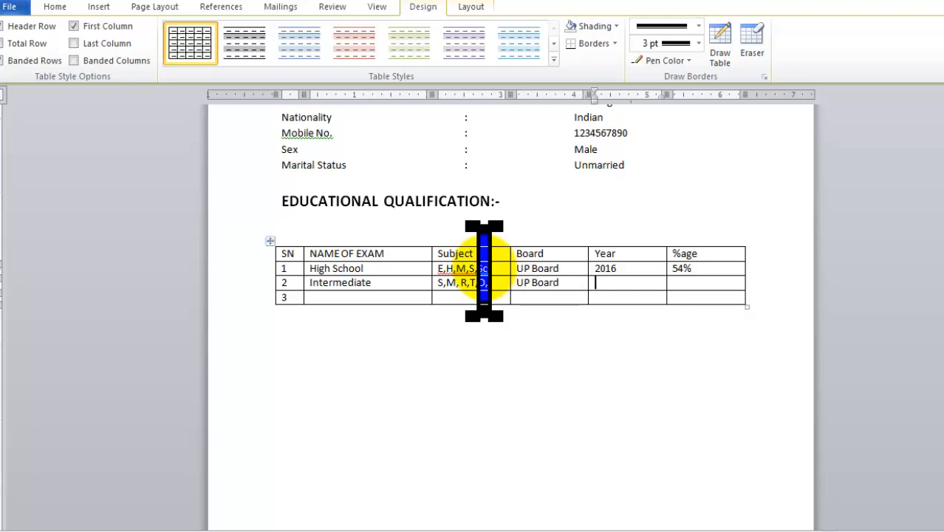
text(2018)
key(Tab)
text(60)
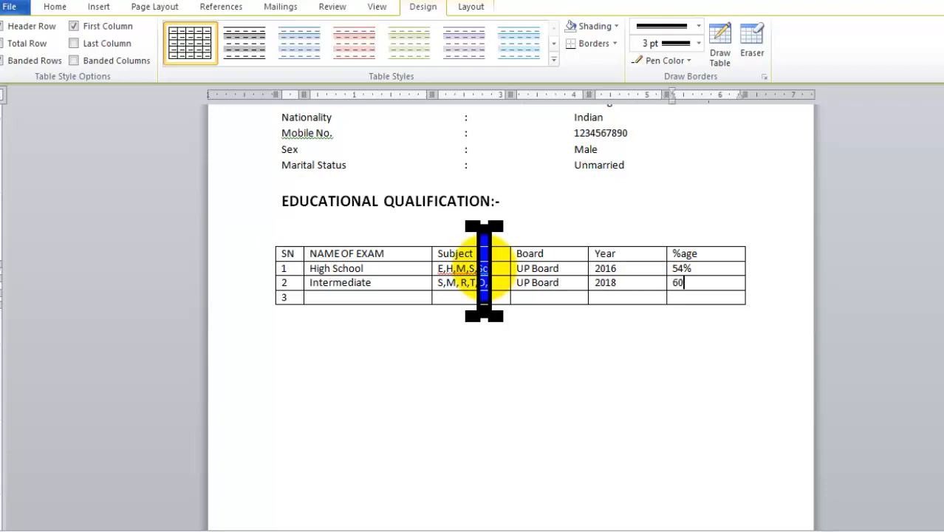
text(%)
- Enter B.Tech as the exam name in the row numbered 3
key(Tab)
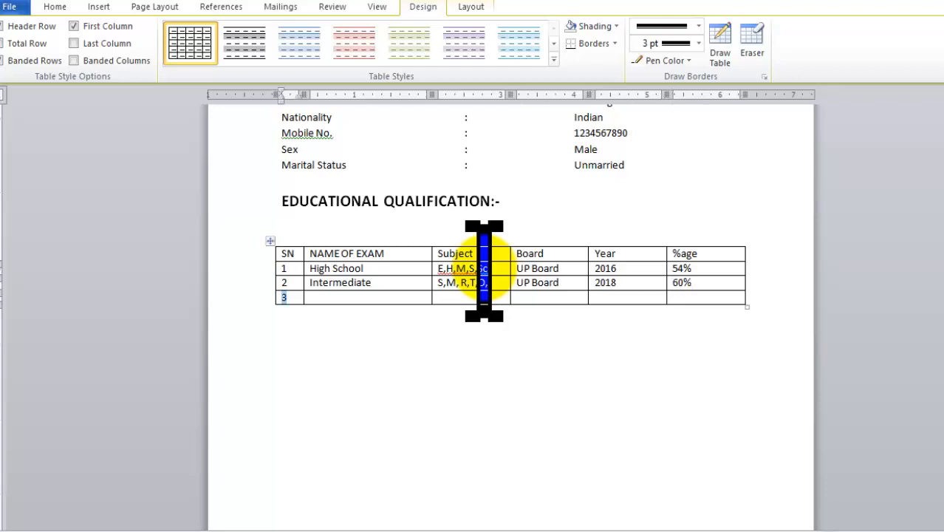
key(Tab)
text(BA)
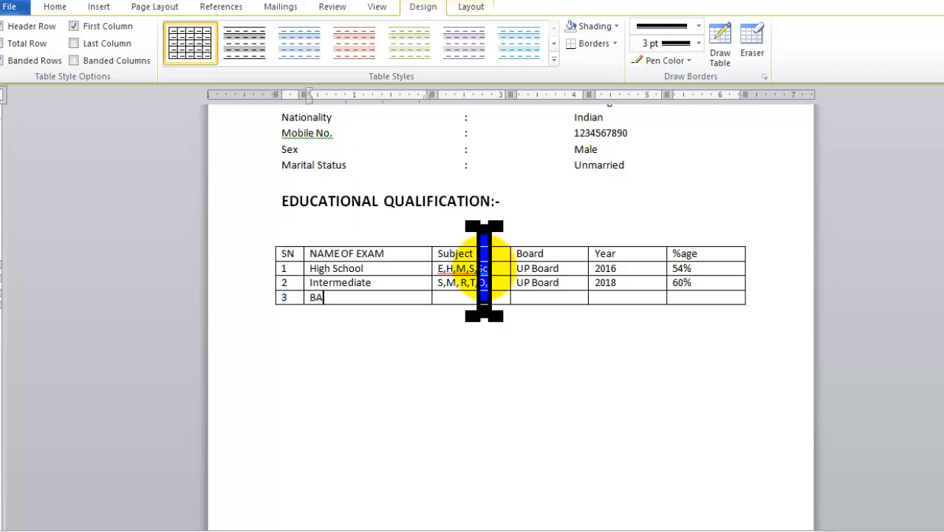
key(BackSpace)
text(.Com///)
key(BackSpace)
key(BackSpace)
key(BackSpace)
key(BackSpace)
key(BackSpace)
key(BackSpace)
text(Sc.)
key(BackSpace)
key(BackSpace)
key(BackSpace)
text(Tech)
key(BackSpace)
key(BackSpace)
text(ecth)
- Enter the subject Mechanical in the B.Tech row, using the suggested spelling correction
key(Tab)
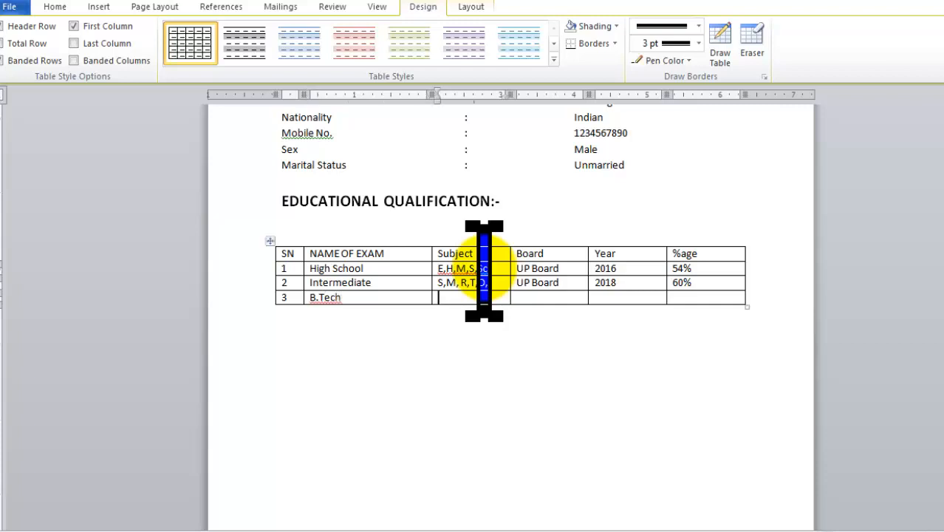
text(Machenica)
right_click(485, 296)
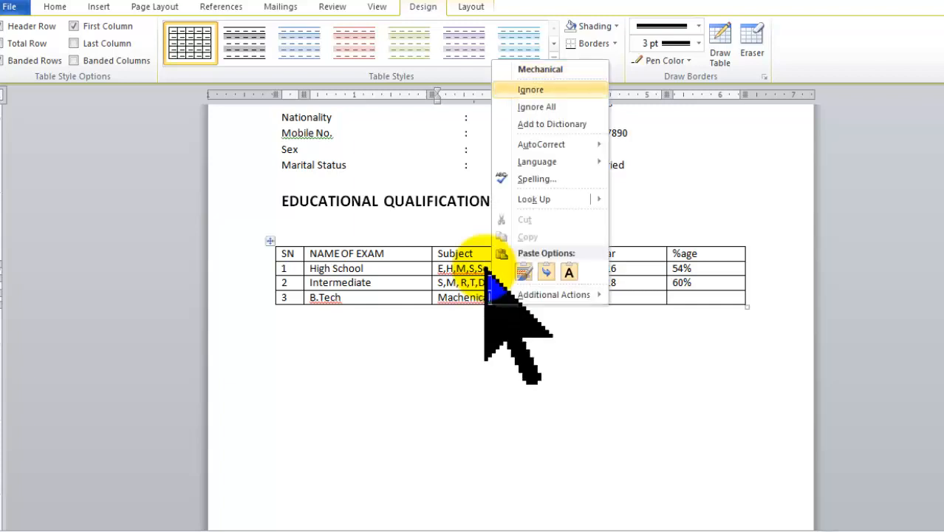
key(Return)
key(Tab)
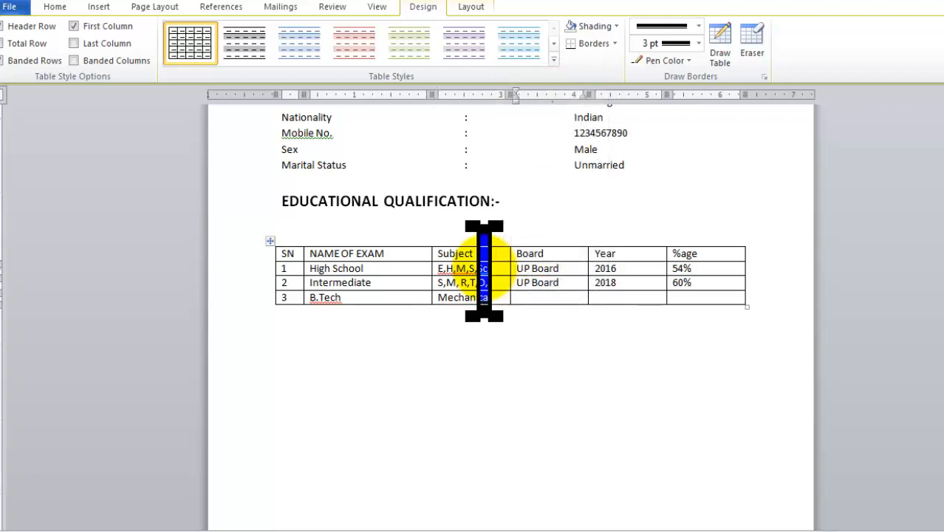
- Complete the B.Tech row with the board FZBD Univr, the year 2021 and the percentage 65%
text(FZBD Univer)
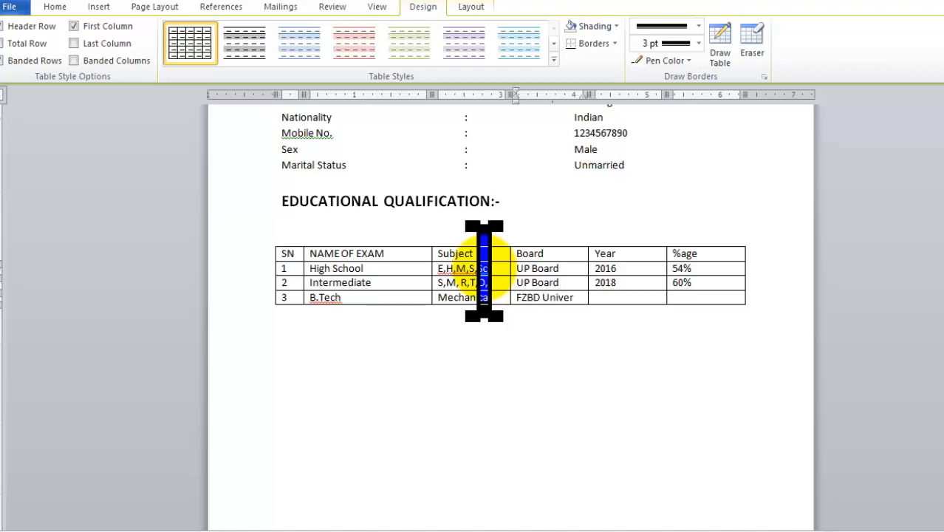
key(BackSpace)
key(BackSpace)
text(r)
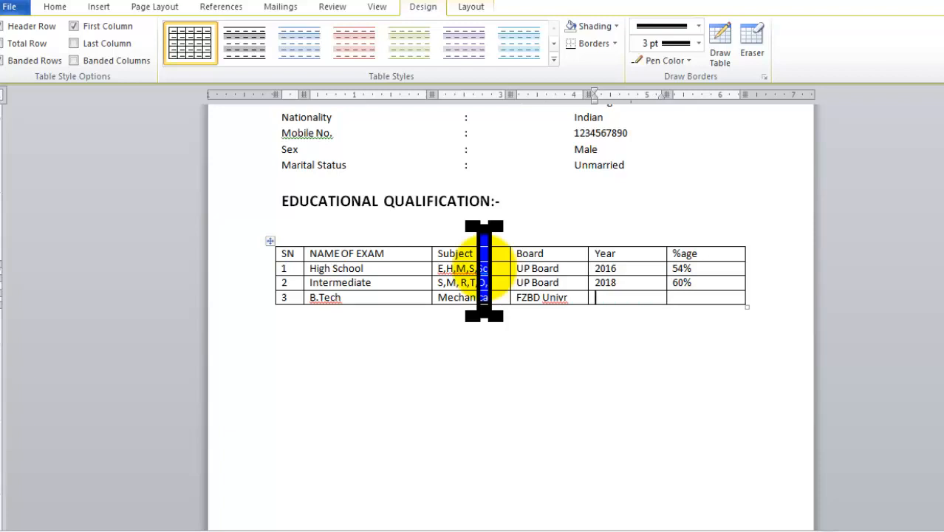
text(2021)
key(Tab)
text(65%)
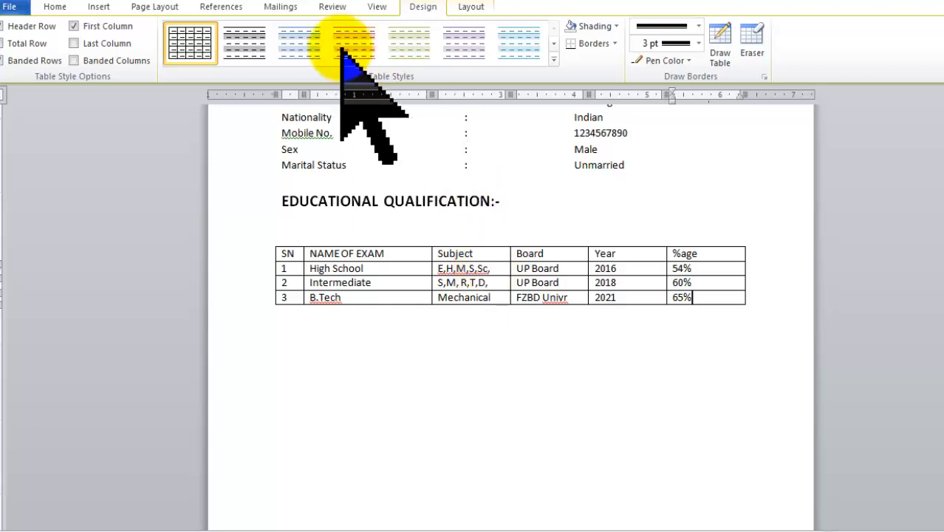
- Center the text of the whole table and enlarge it to font size 14
drag(283, 255, 716, 274)
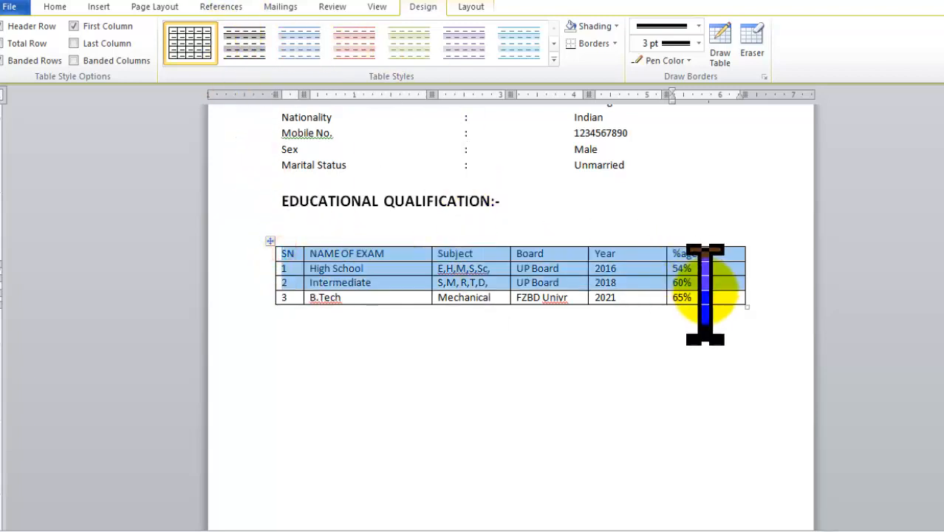
click(54, 7)
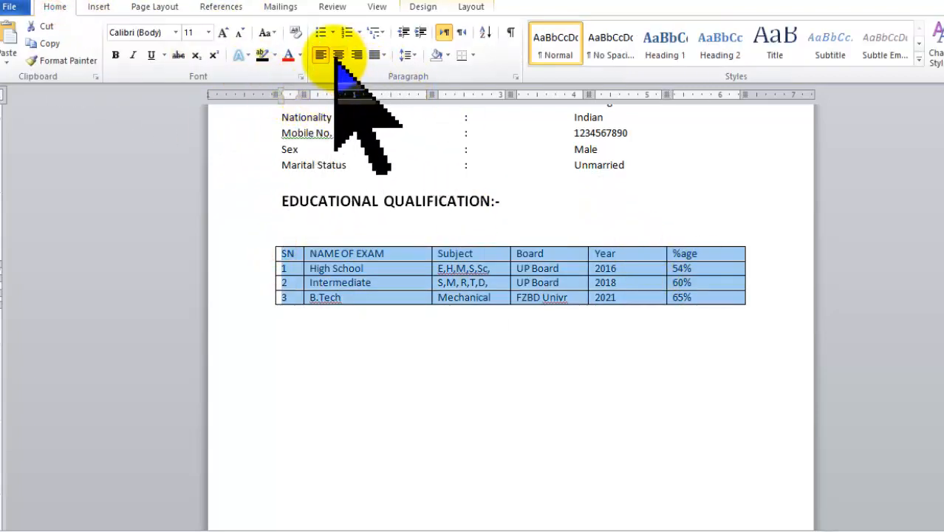
click(337, 55)
click(223, 32)
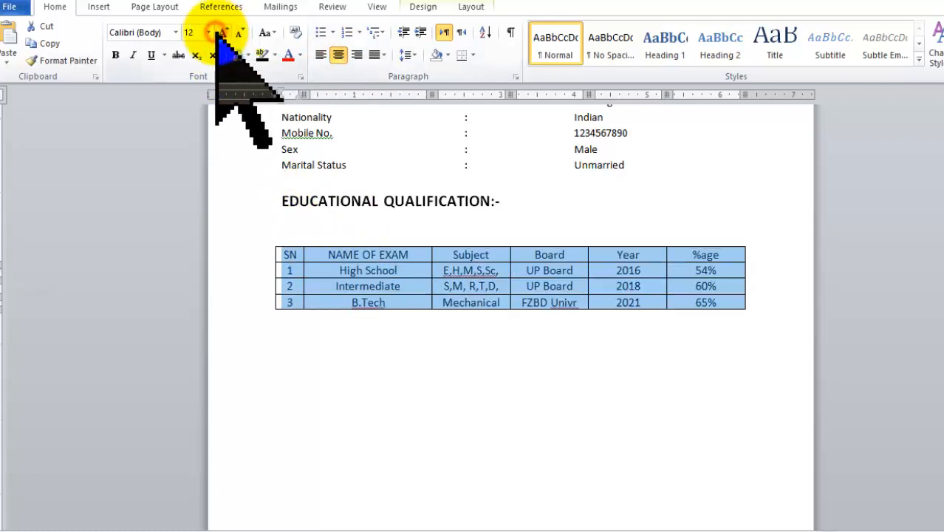
click(222, 32)
- Make the table's header row bold
click(344, 273)
drag(279, 255, 713, 258)
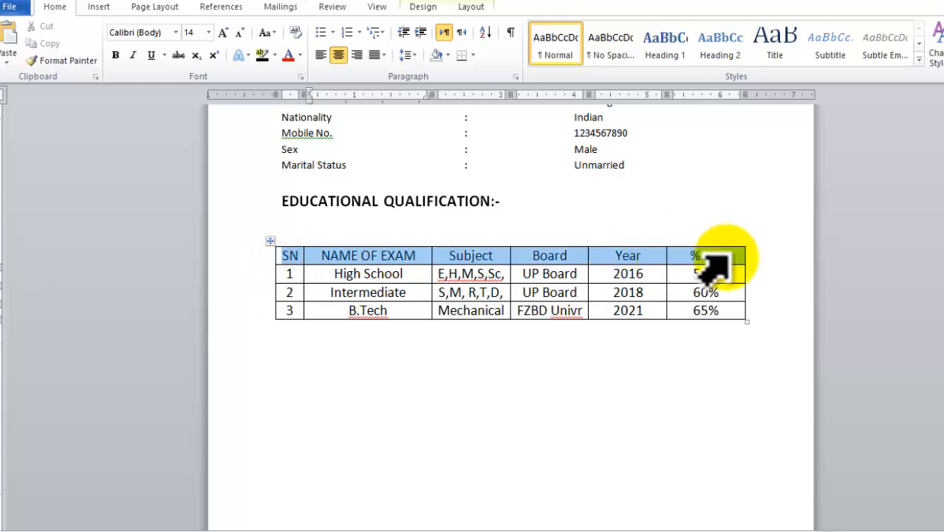
click(116, 55)
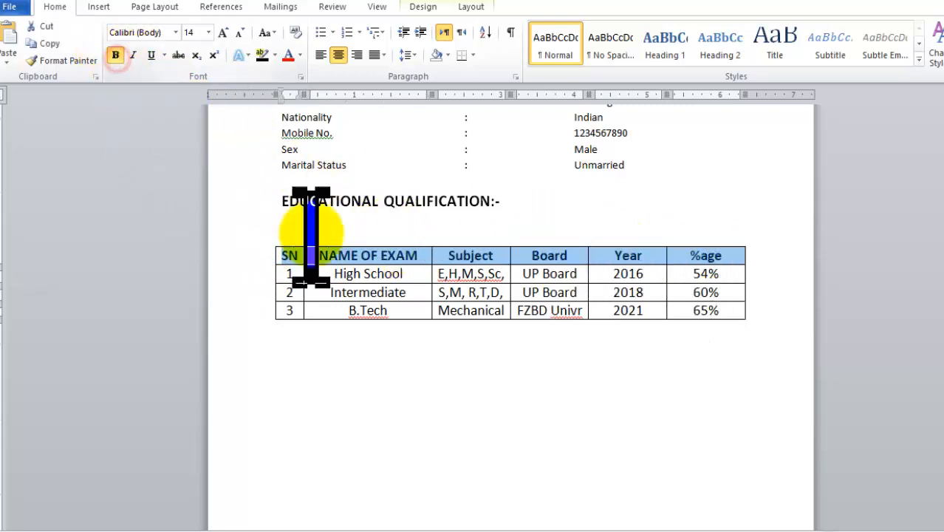
click(446, 274)
scroll(435, 252, up, 3)
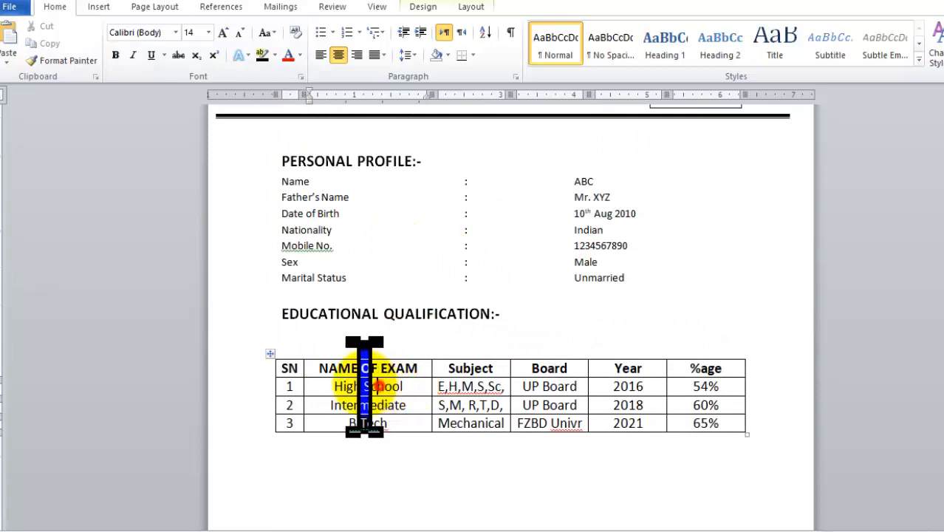
- Remove the blank line between the Educational Qualification heading and the table
scroll(288, 229, up, 1)
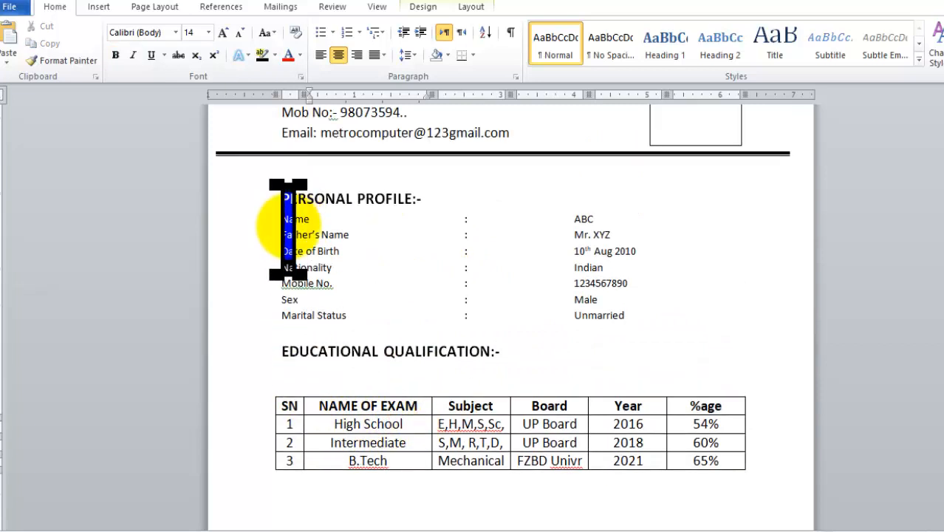
click(315, 198)
scroll(321, 310, down, 2)
click(354, 309)
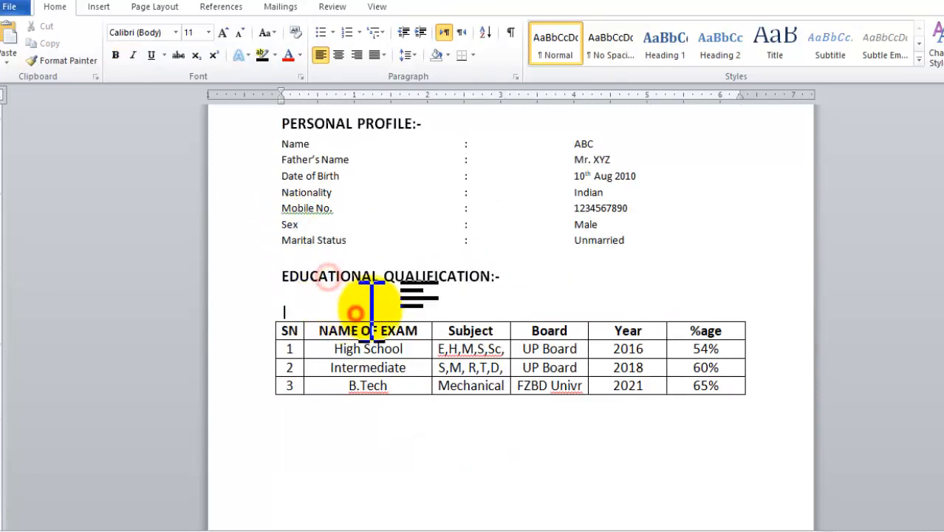
key(Delete)
key(Delete)
scroll(362, 297, up, 2)
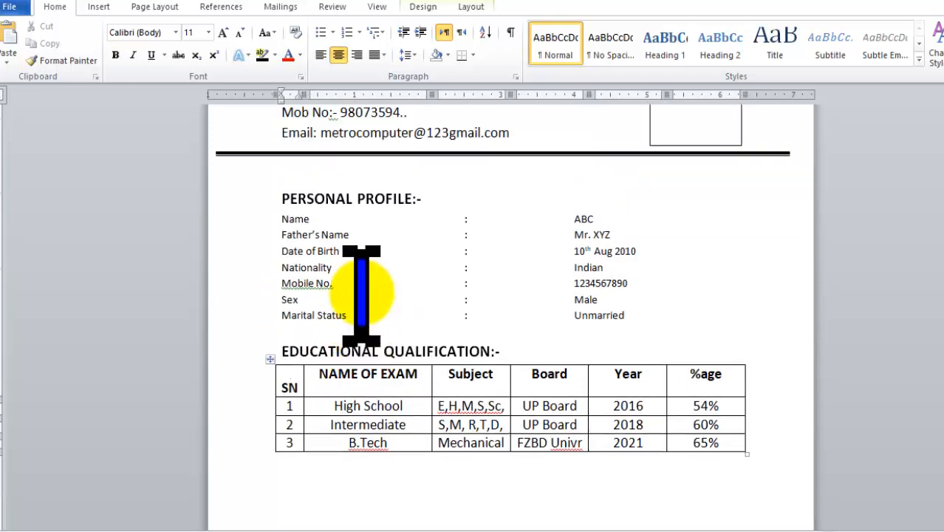
click(350, 354)
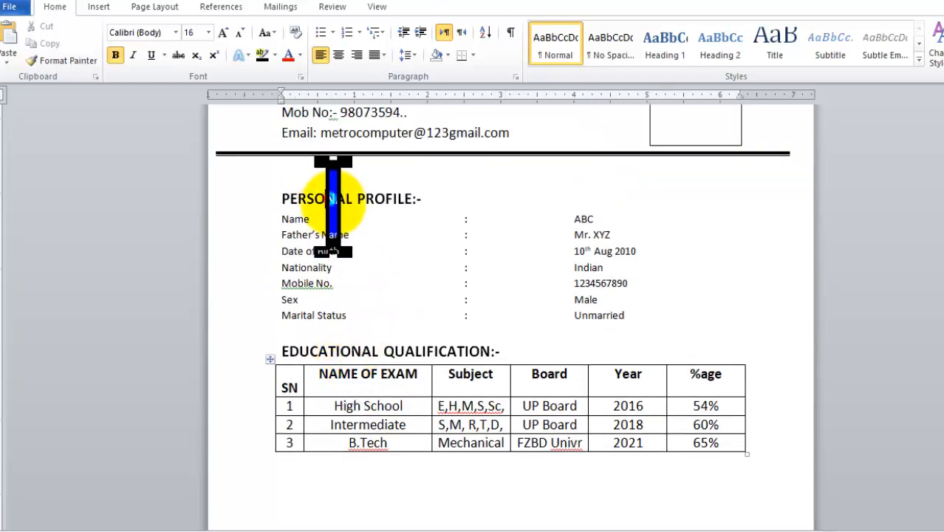
- Enlarge all the detail lines of the Personal Profile section, from Name to Marital Status, to font size 14
scroll(333, 214, up, 2)
click(310, 310)
drag(273, 295, 636, 404)
click(208, 33)
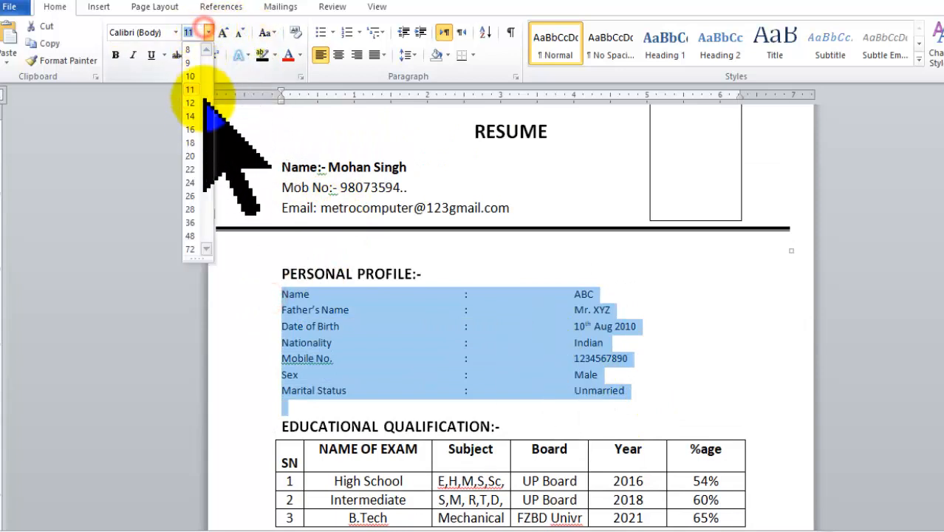
click(197, 113)
- Realign the colons and values of Father's Name, Date of Birth and Marital Status with the other rows by removing the extra tabs
click(464, 316)
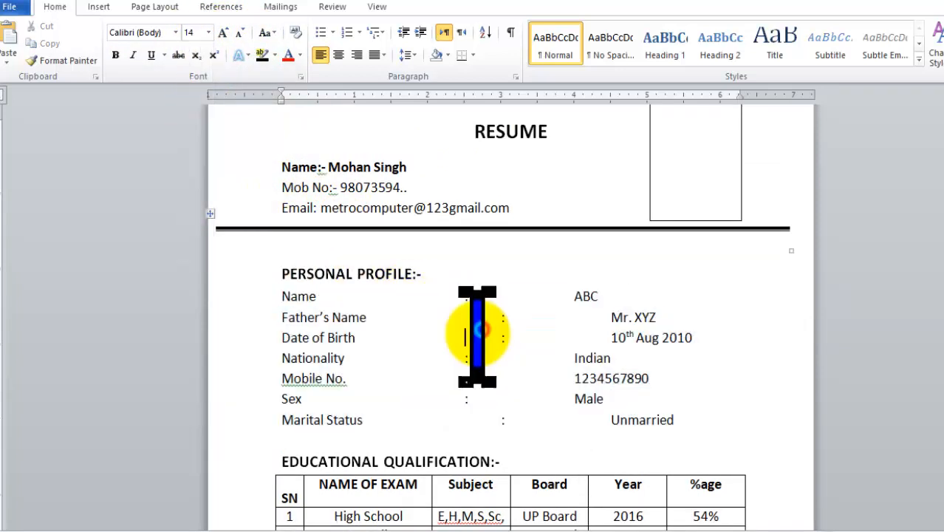
key(BackSpace)
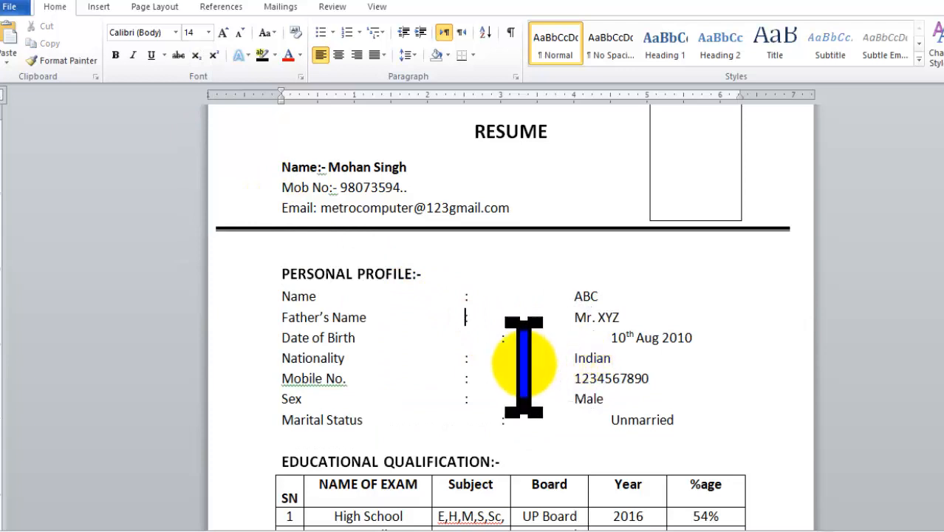
click(459, 337)
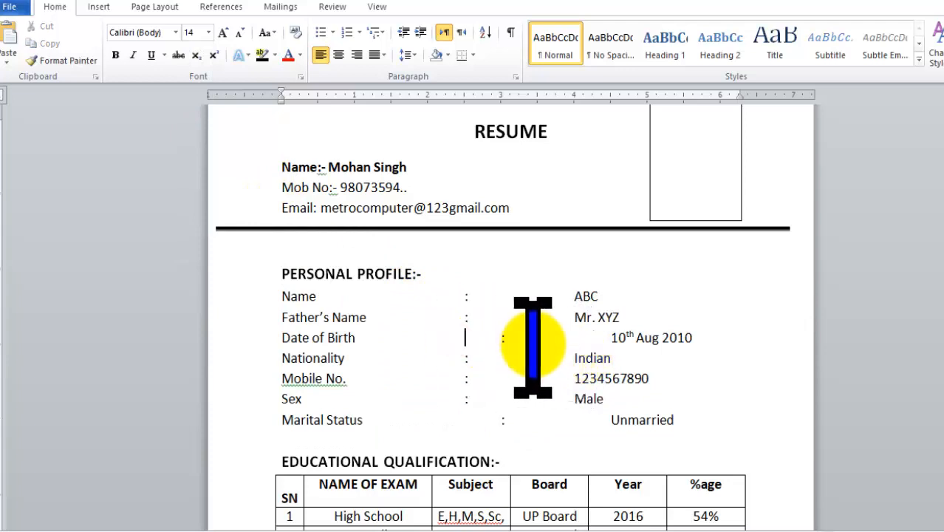
key(BackSpace)
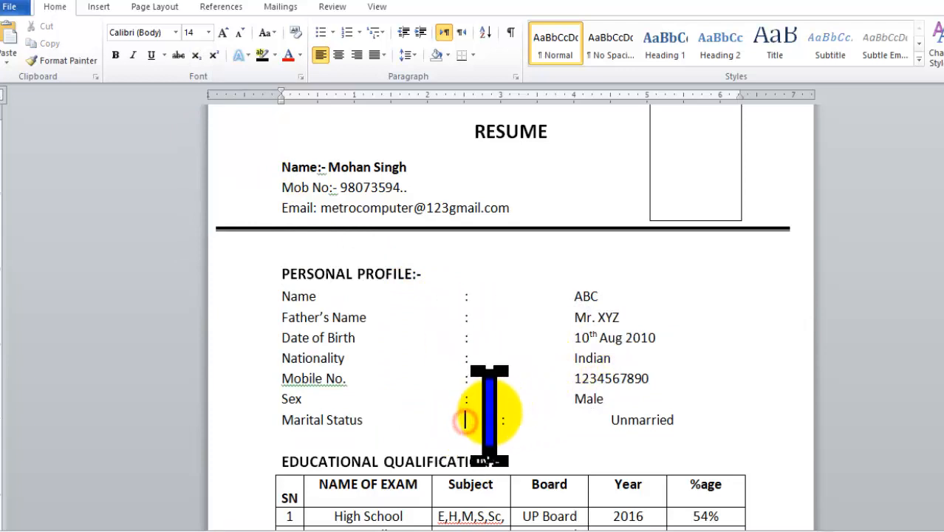
click(490, 418)
key(BackSpace)
- Add the heading "Computer Knowledge:-" below the table and start a new line under it
scroll(606, 391, down, 4)
scroll(489, 344, down, 2)
scroll(413, 308, up, 4)
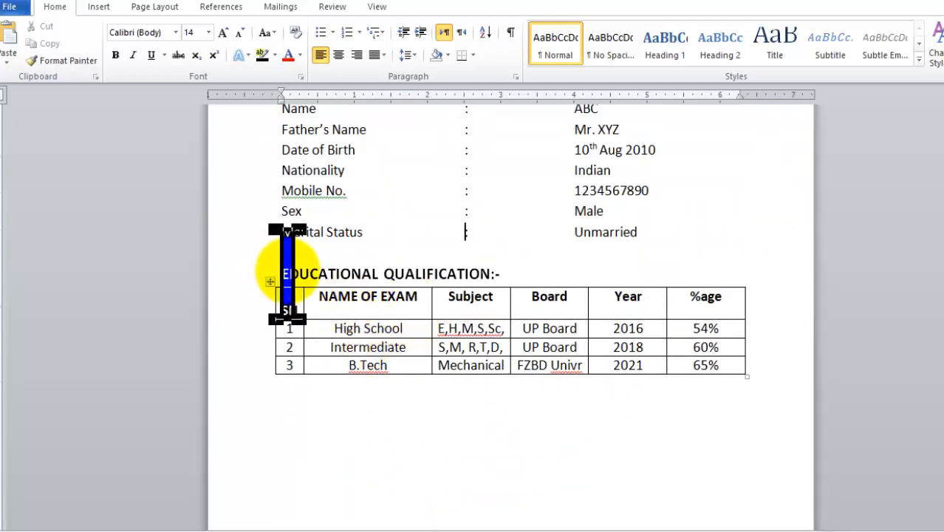
click(306, 405)
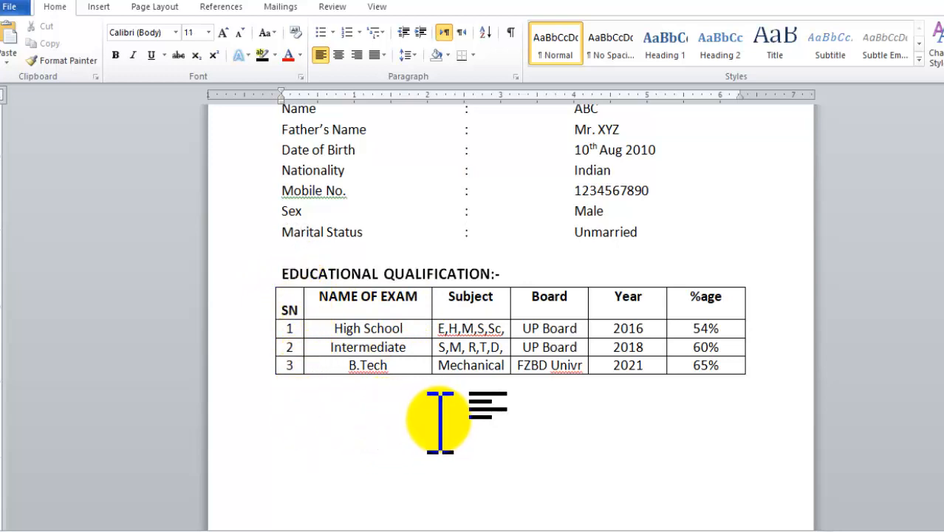
scroll(448, 414, down, 1)
text(Computer)
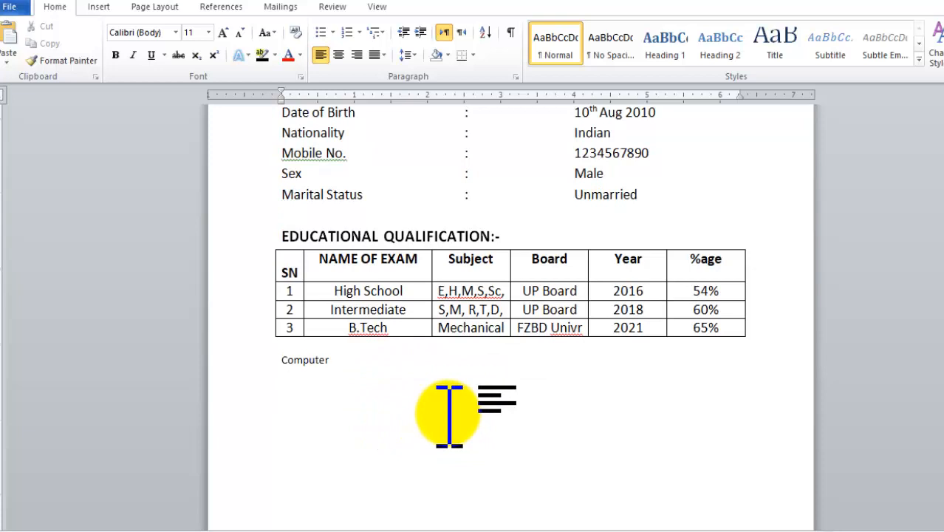
text( Knowledge:-)
key(Return)
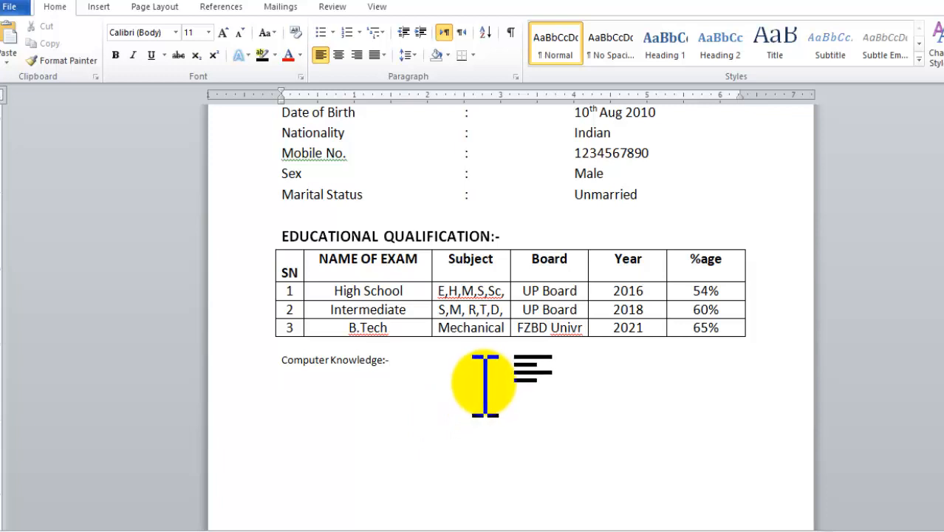
- Write the sentence "I have a 6 months Computer Knowledge From Metro Computer, Lucknow." under the Computer Knowledge heading
text(I ha)
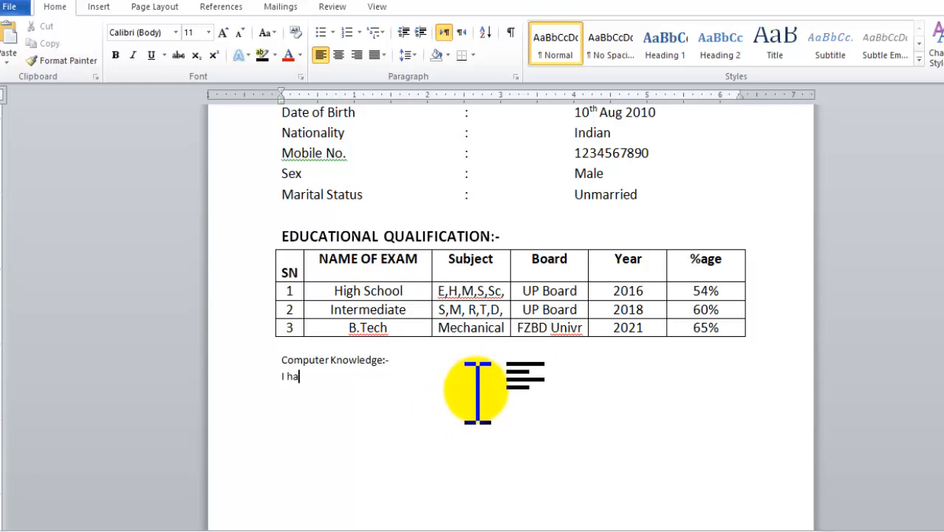
text(ve a 6 months Computer )
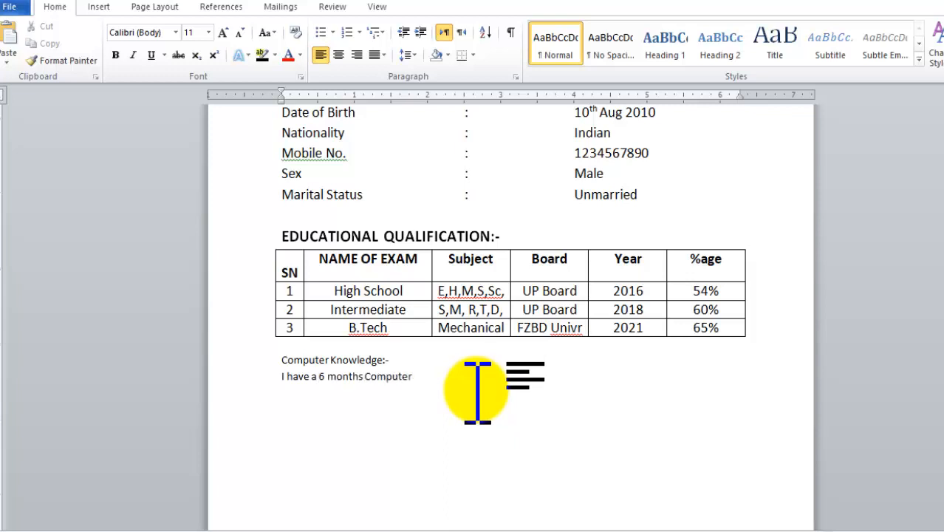
text(Knowledge From Metro Comp)
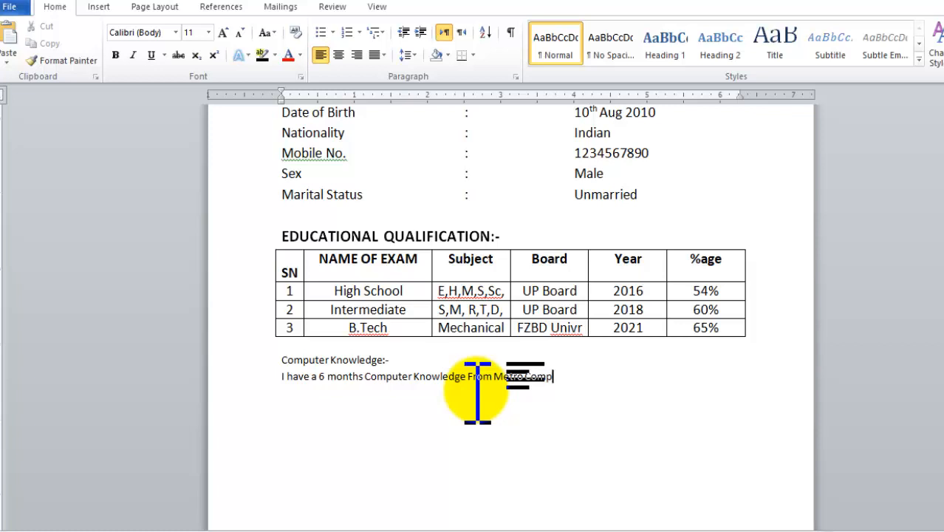
key(BackSpace)
key(BackSpace)
key(BackSpace)
text(omp)
text(ytrer)
key(BackSpace)
key(BackSpace)
key(BackSpace)
text(uter, Lucklnow)
key(BackSpace)
key(BackSpace)
key(BackSpace)
key(BackSpace)
text(now.)
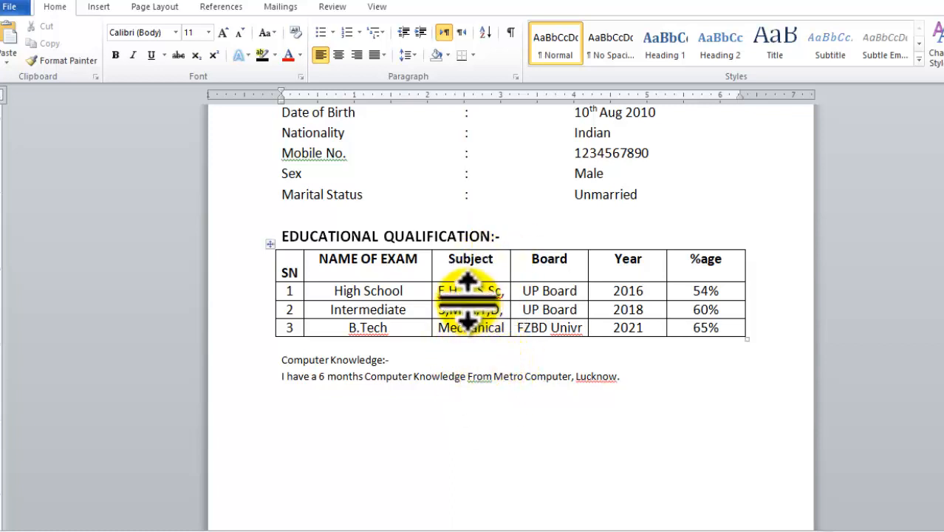
- Set the Computer Knowledge heading to font size 18
click(327, 242)
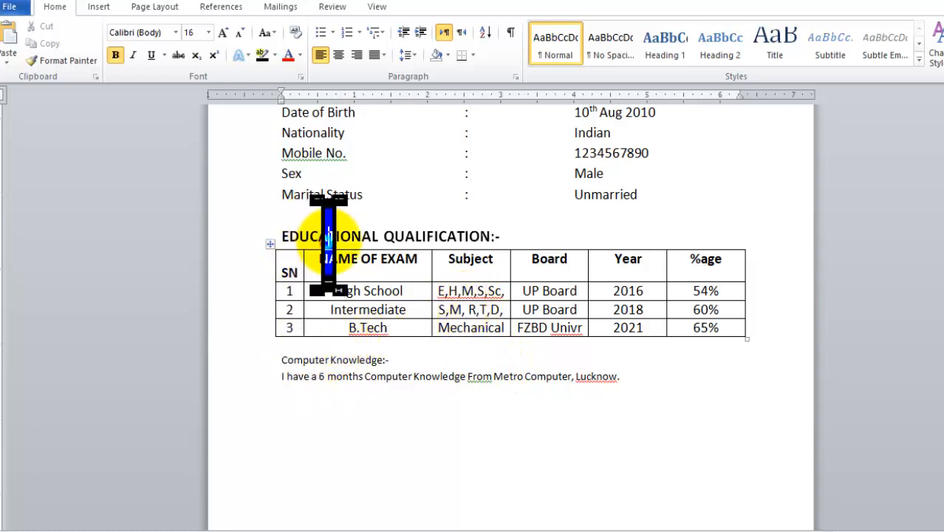
click(333, 367)
drag(275, 360, 396, 362)
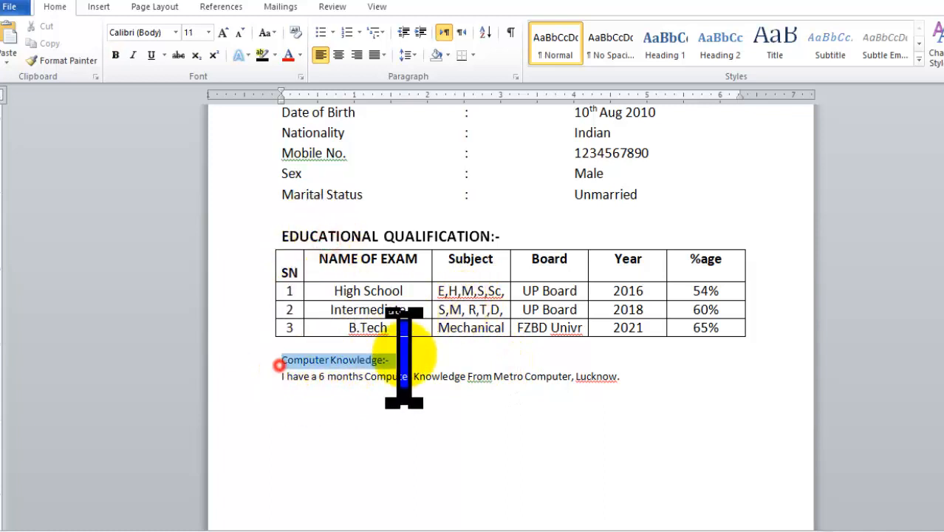
click(208, 31)
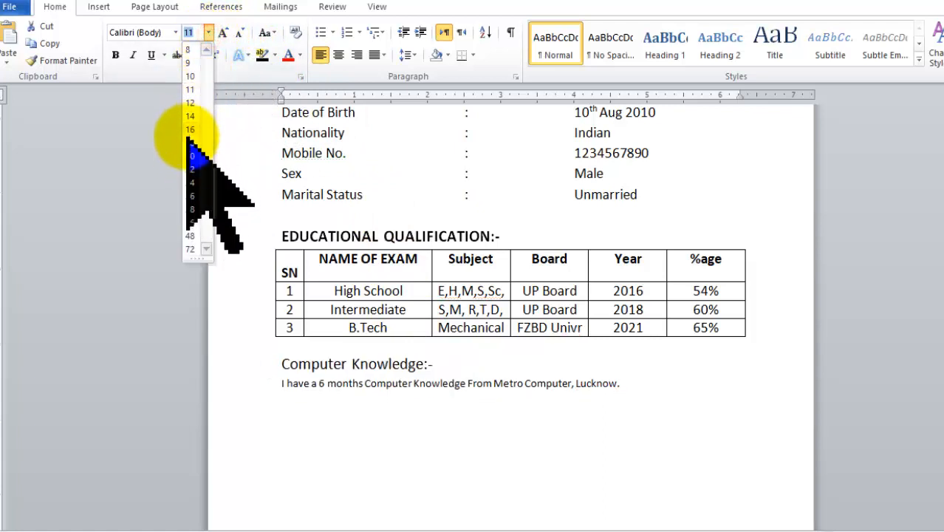
click(190, 142)
- Enlarge the Personal Profile heading to font size 18 and underline it
click(332, 245)
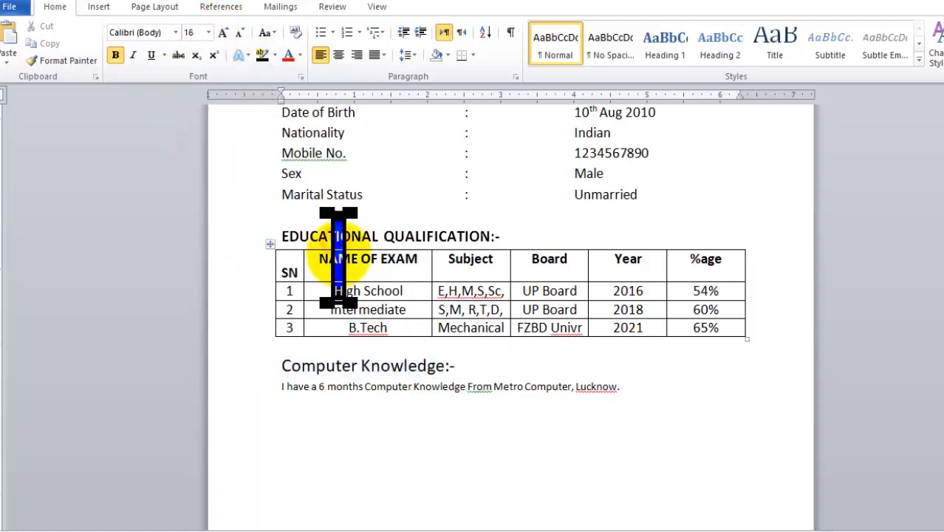
scroll(353, 236, up, 3)
scroll(353, 236, up, 1)
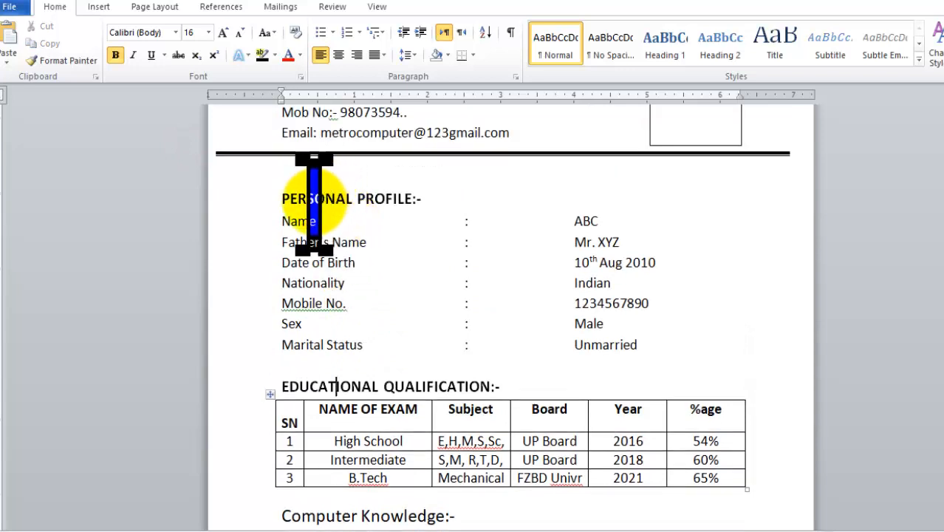
click(249, 198)
click(222, 31)
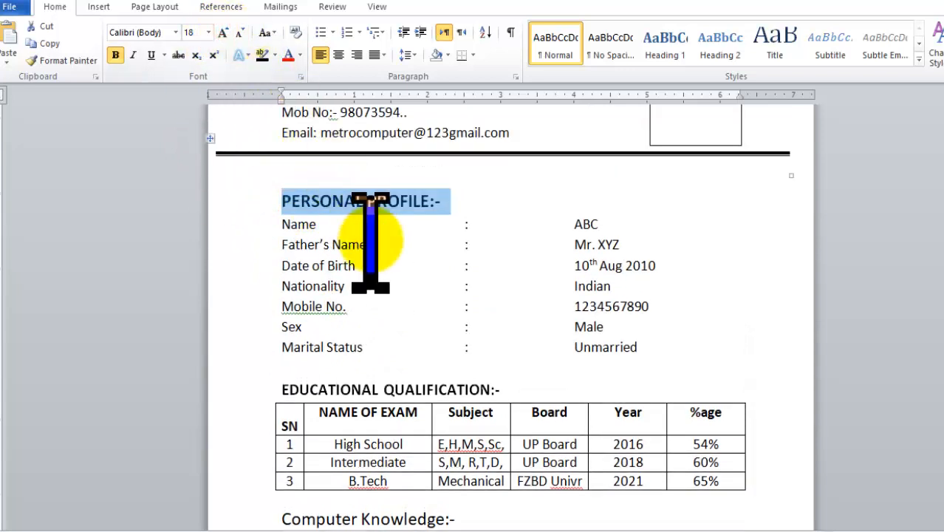
click(151, 55)
- Start a bulleted list with four-diamond bullets on a new line below the computer knowledge sentence
scroll(354, 214, down, 4)
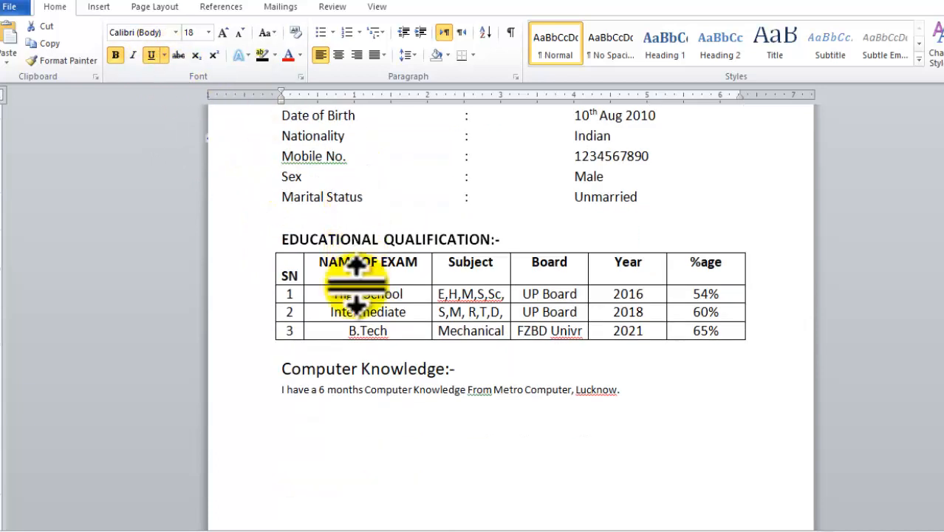
click(342, 375)
click(307, 418)
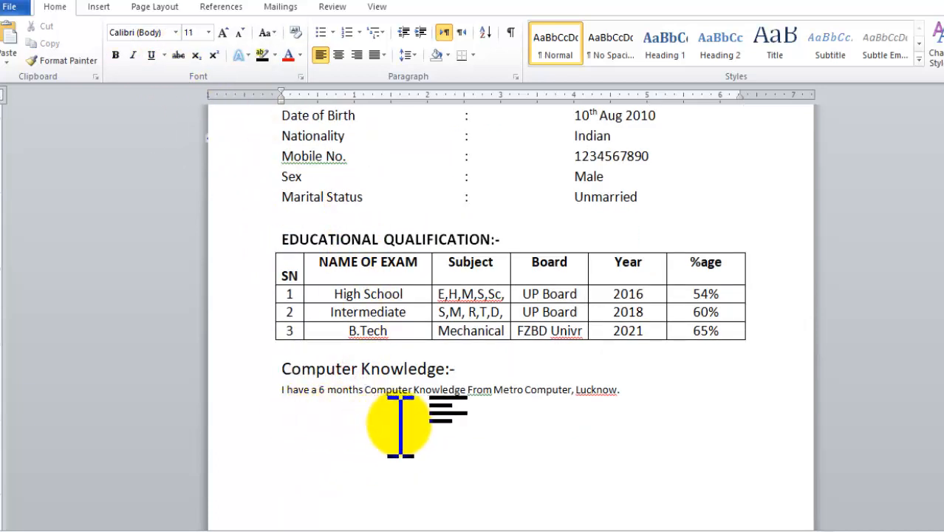
scroll(351, 421, down, 2)
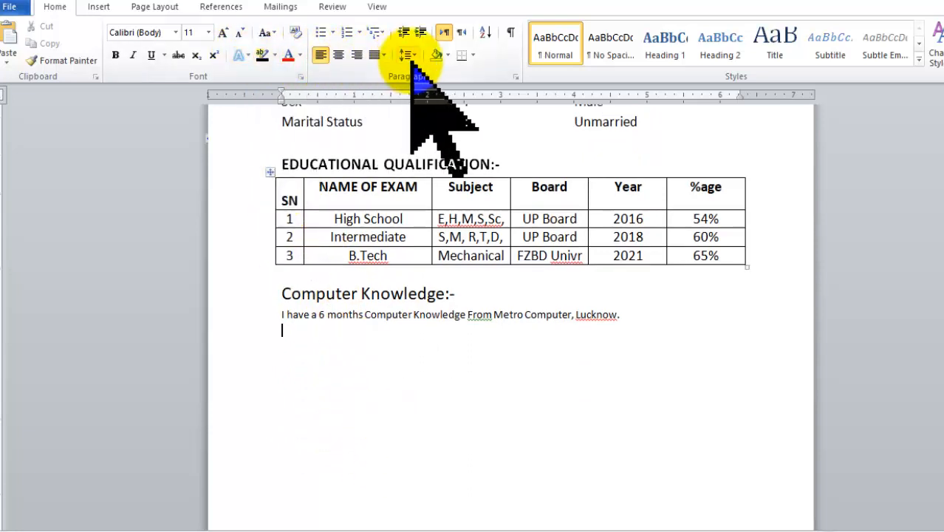
click(360, 33)
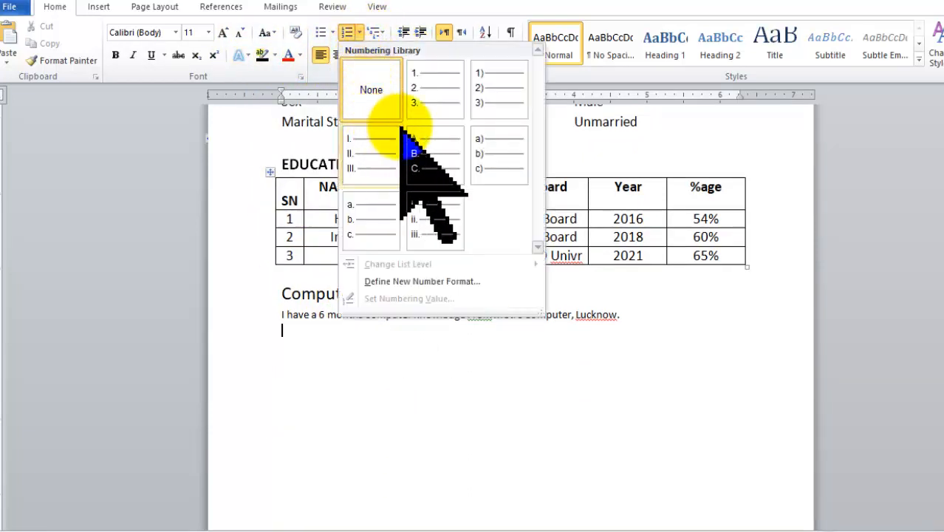
click(333, 33)
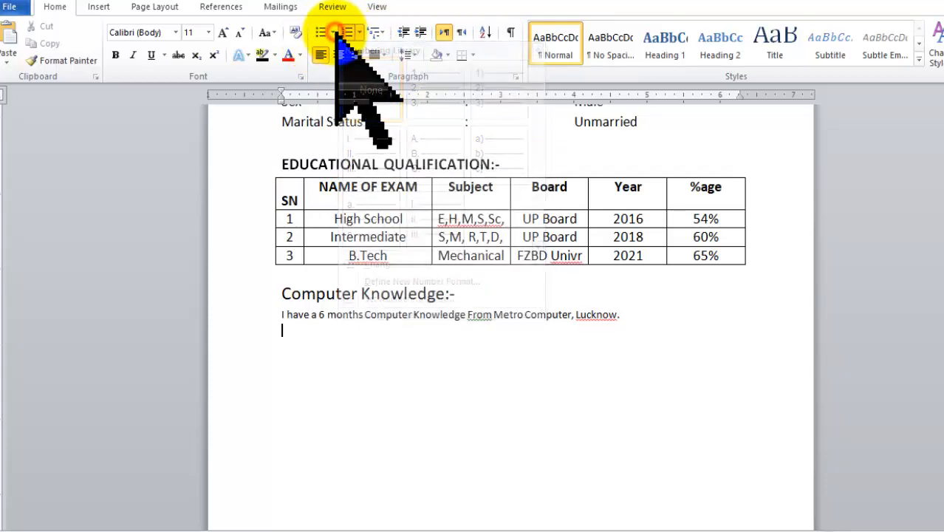
click(333, 33)
click(515, 74)
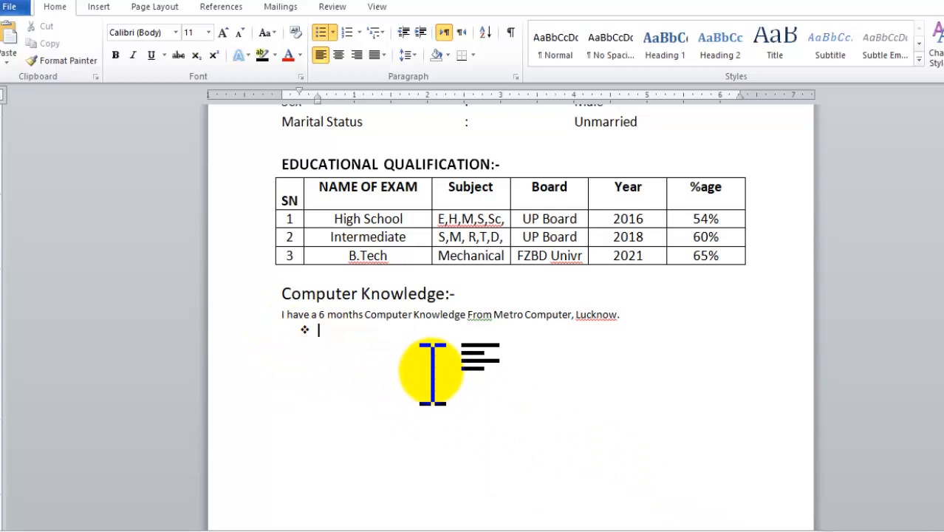
- Enter MS Word 2007/10 as the first bullet item and start the next bullet
text(MS Office)
key(Return)
key(BackSpace)
key(BackSpace)
key(BackSpace)
key(BackSpace)
key(BackSpace)
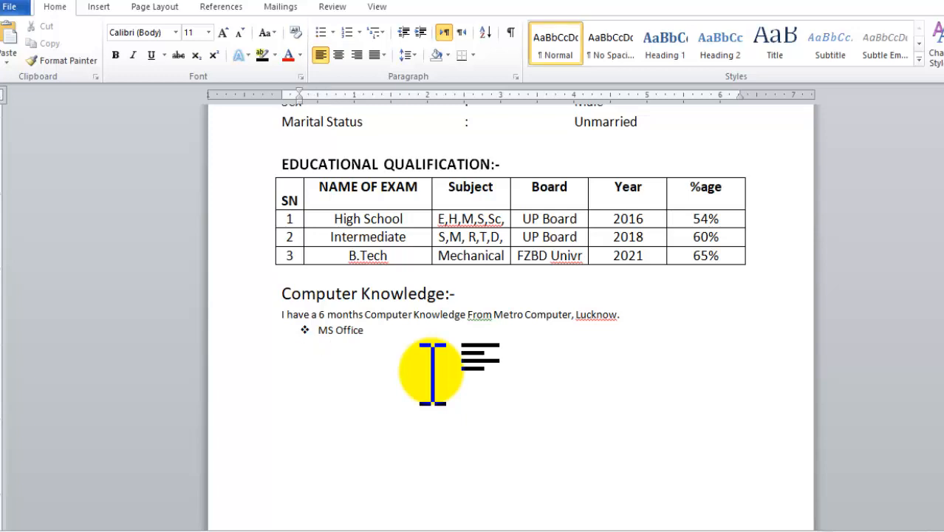
key(BackSpace)
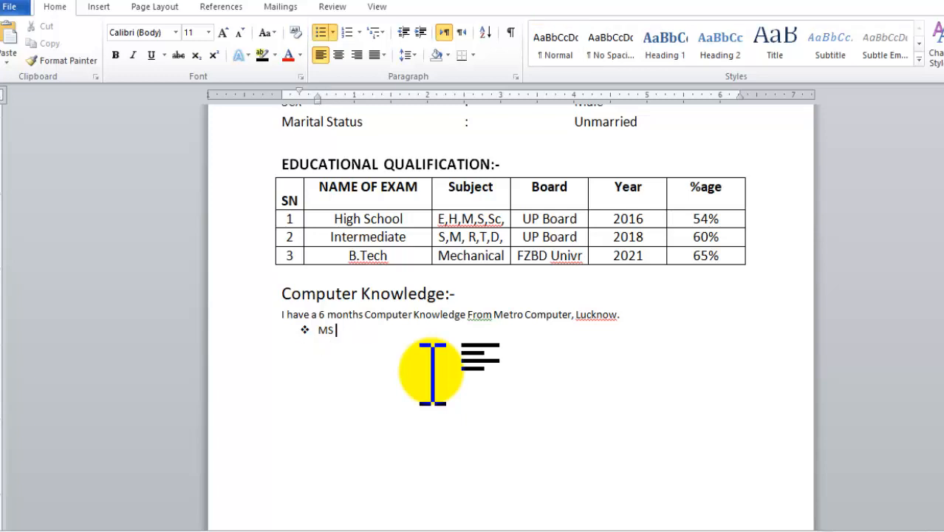
text(Word 2007/10)
key(Return)
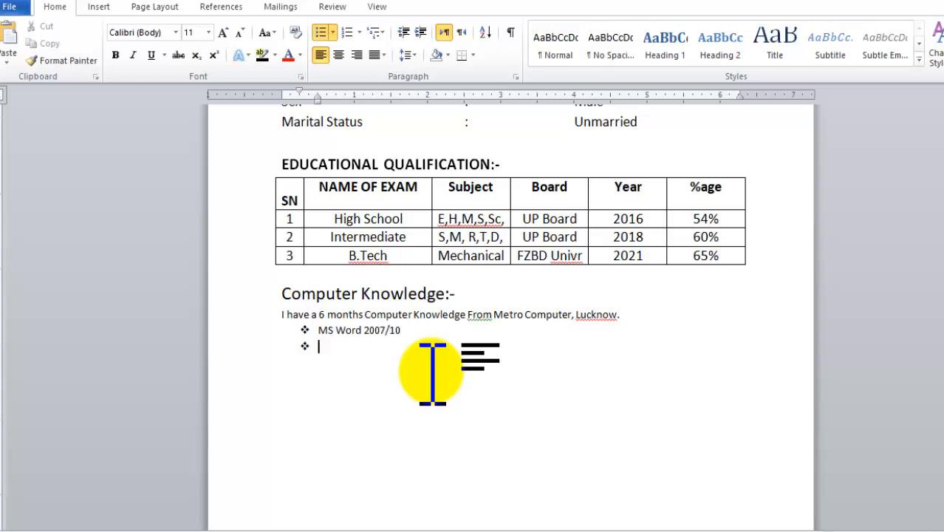
- Enter Ms Excel 2007/10 and MS Power Point 2007/10 as the second and third bullet items
text(Ms Wor)
text(Excel)
text( 2007/10)
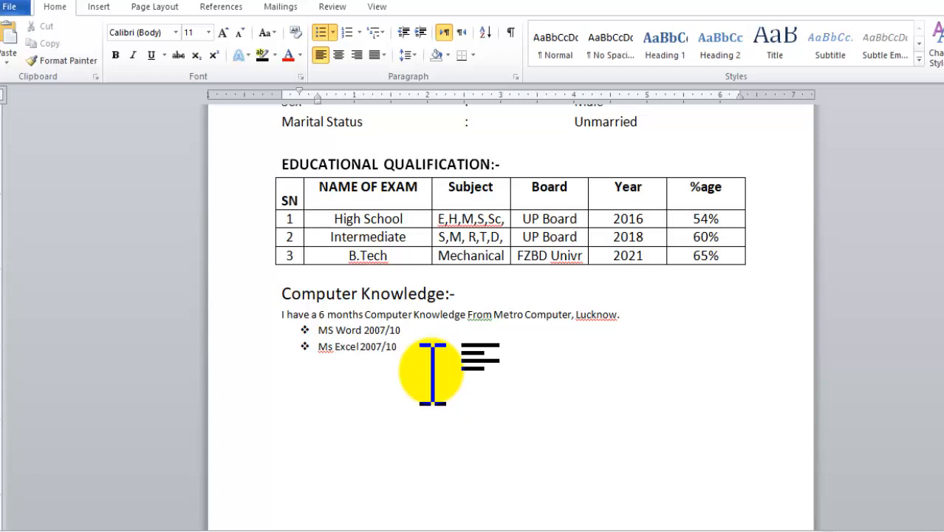
key(Return)
text(MS Power Point 2007/1)
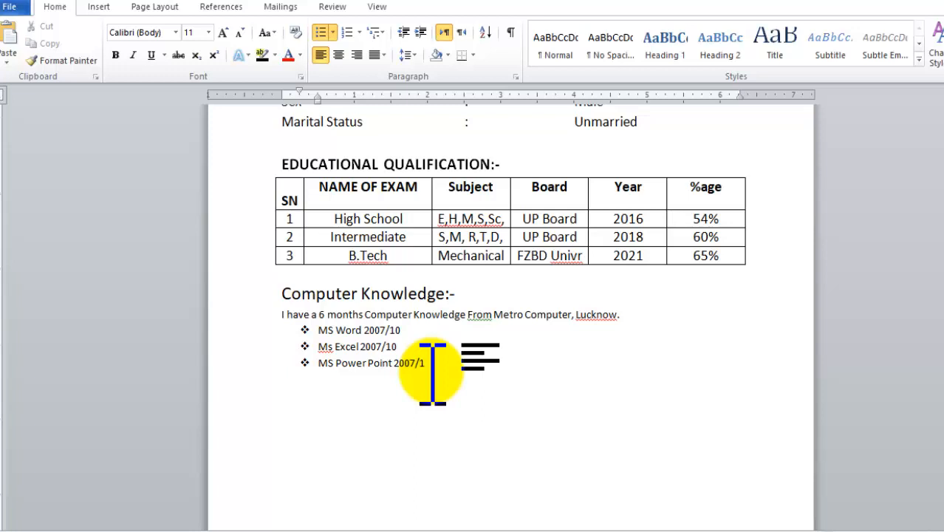
text(0)
key(Return)
- Add the bullet items MS Windows 7/10, Basic Knowledge and Hindi Typing 25 WPM to the computer knowledge list
text(MS Window)
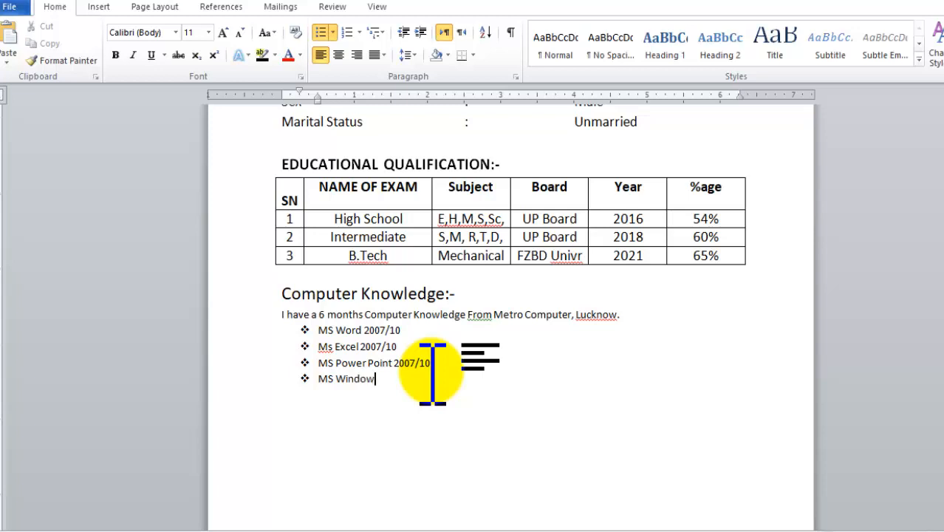
text(s)
key(Return)
key(Left)
text(7/10 Basi)
text(c Kn)
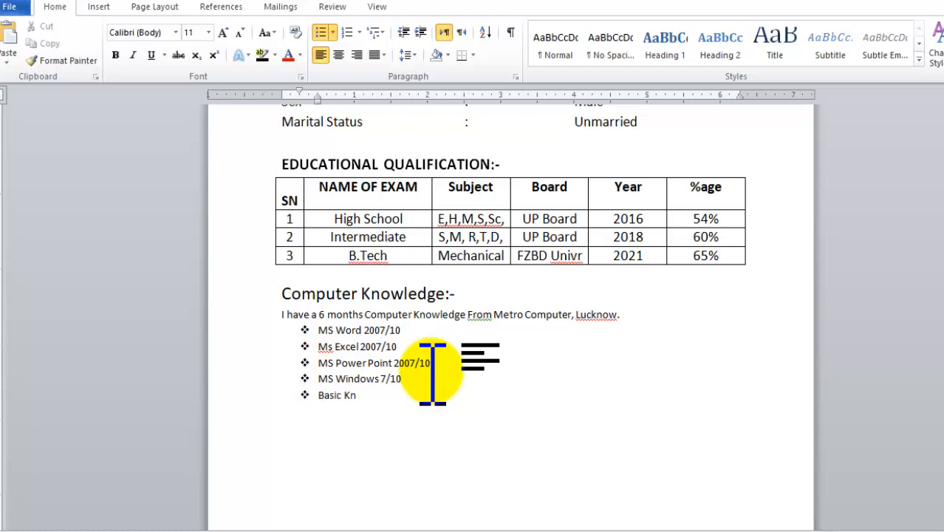
text(owledge Hindi)
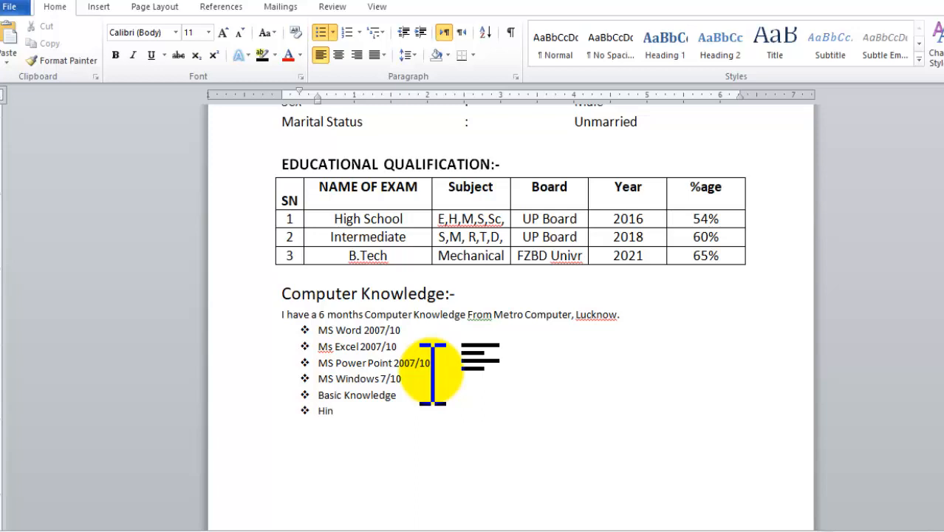
text( Typing 25  WPM)
key(Return)
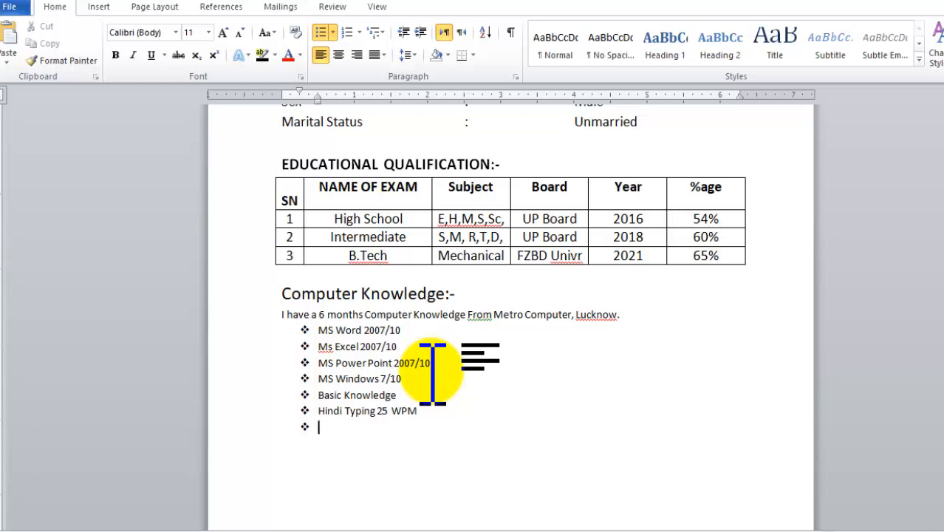
- Enter English Typing 30 WPM as the following bullet item and start another bullet
text(English Typing 30 WP)
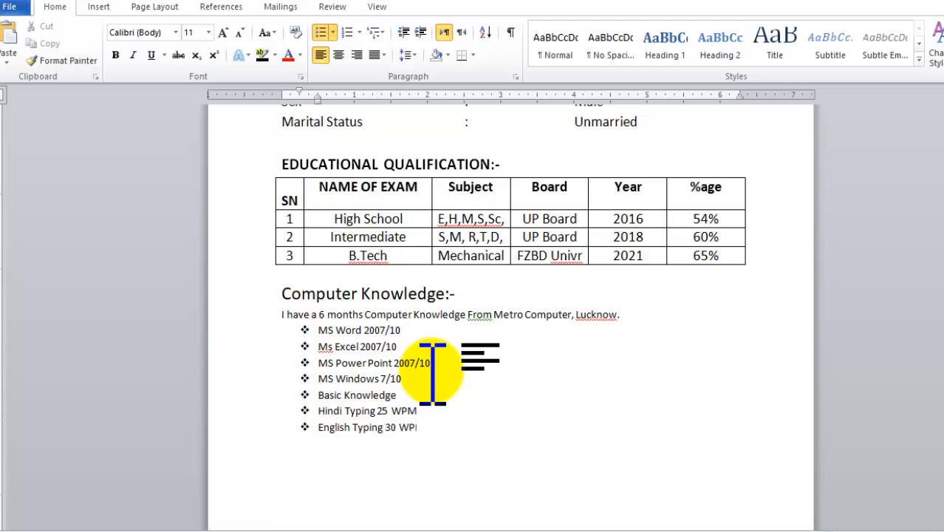
text(M)
key(Return)
text(Fundamental)
key(BackSpace)
key(BackSpace)
key(BackSpace)
key(BackSpace)
key(BackSpace)
key(BackSpace)
key(BackSpace)
key(BackSpace)
key(BackSpace)
key(BackSpace)
text(Gen)
key(BackSpace)
key(BackSpace)
key(BackSpace)
text(Genral)
key(BackSpace)
key(BackSpace)
key(BackSpace)
key(BackSpace)
- Enter Tally Course With GST as the last bullet item and add an unbulleted Hobbies line below the list
text(Tally Course With GST)
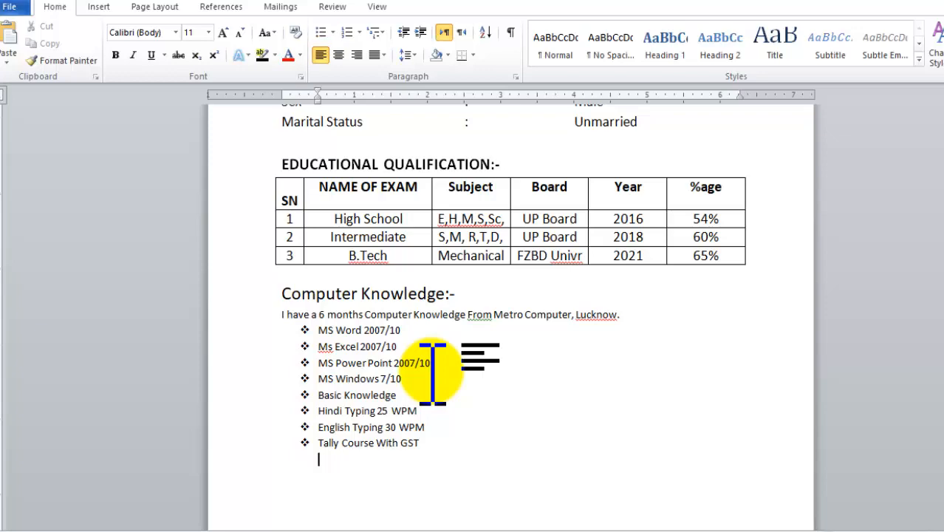
scroll(432, 413, up, 2)
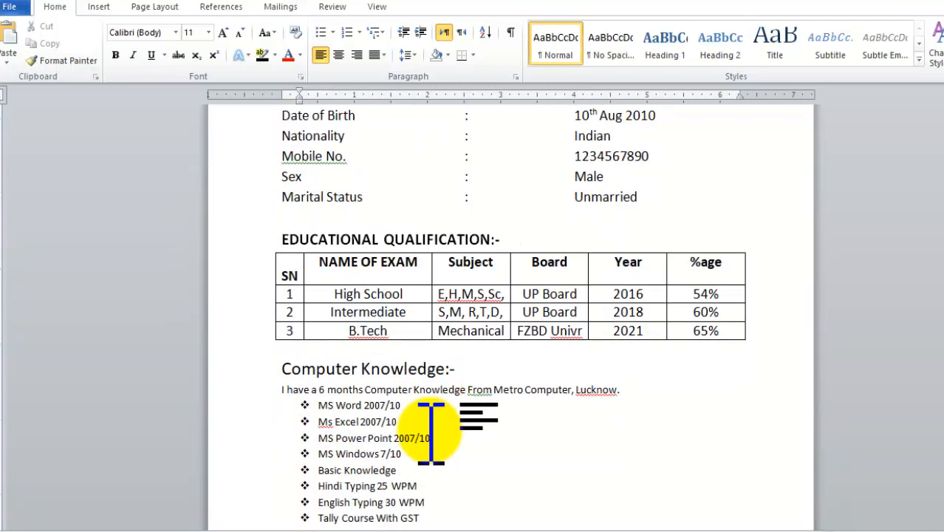
scroll(436, 432, down, 5)
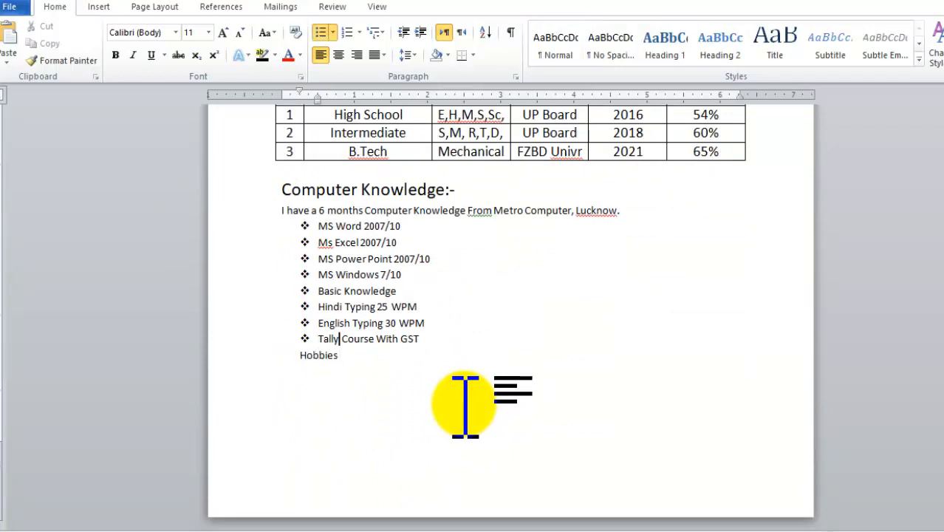
- Insert an empty unbulleted line between the Tally Course With GST item and the Hobbies line
click(435, 340)
key(Return)
key(Return)
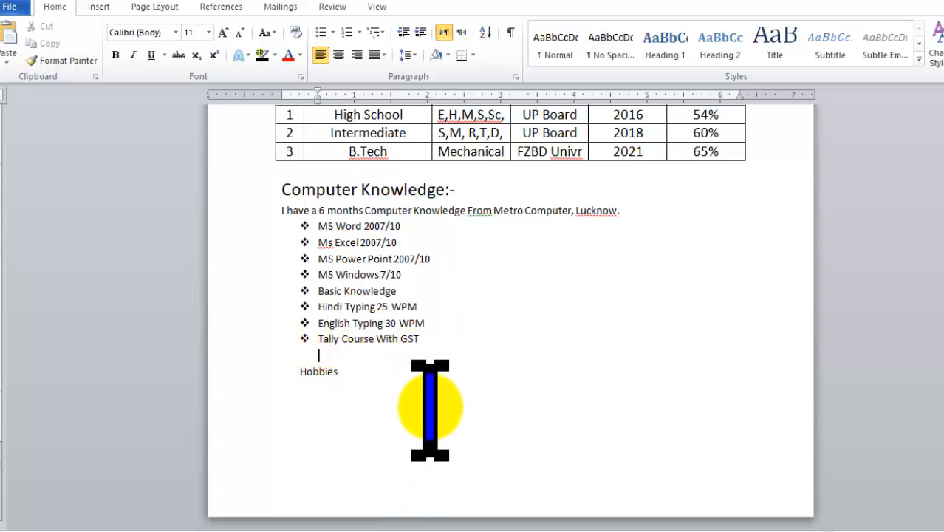
- Enter Reading on a new line below the Hobbies line
click(351, 371)
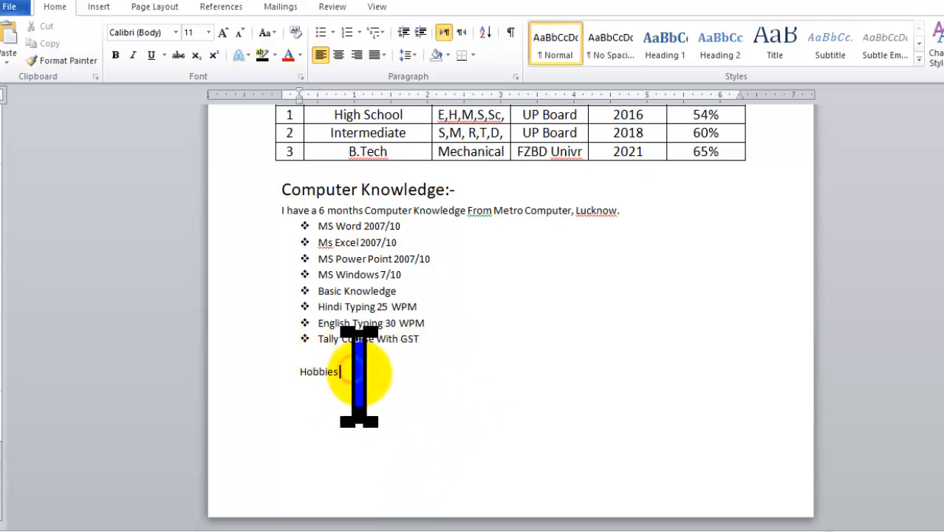
key(Return)
scroll(399, 443, up, 1)
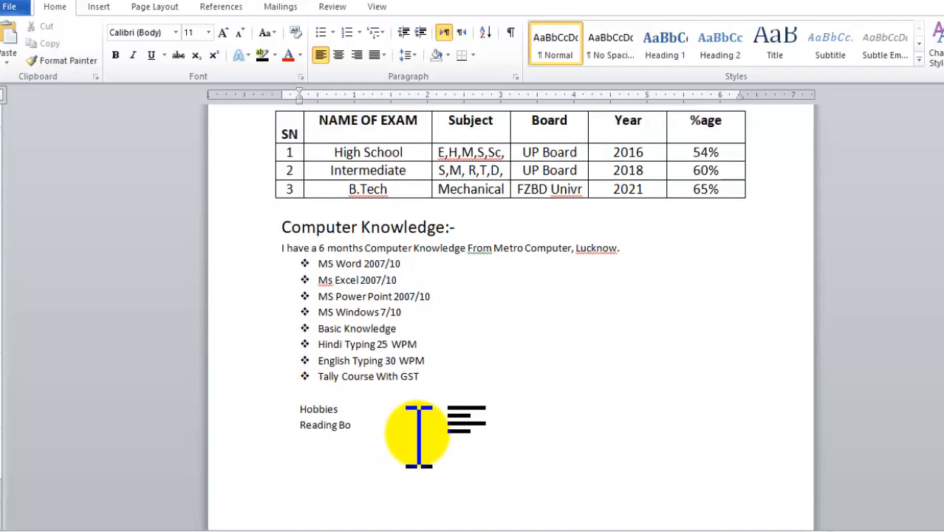
- Add a Hobbies entry with the value Reading, Learning below Marital Status in the personal profile
scroll(418, 436, up, 5)
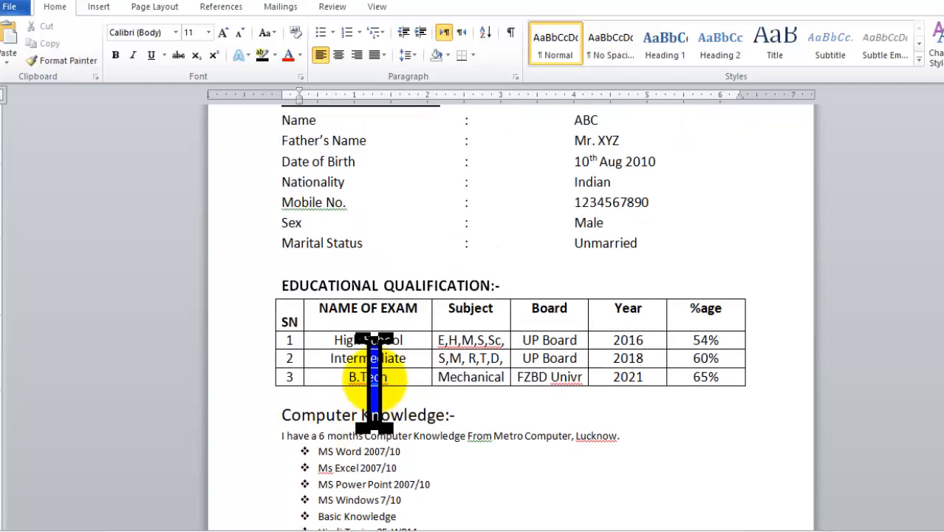
click(678, 251)
key(Return)
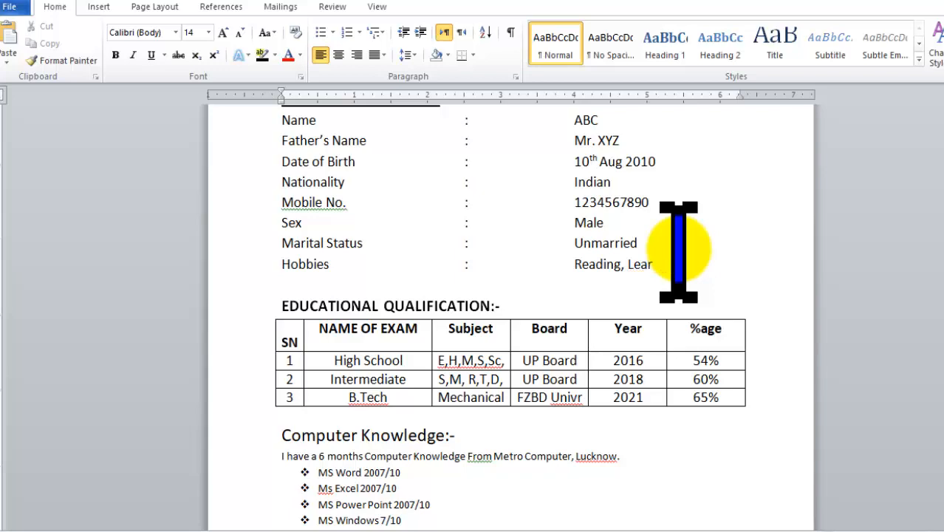
- Replace the Hobbies and Reading lines below the bulleted list with the lines Date: and Place:-
scroll(720, 251, down, 7)
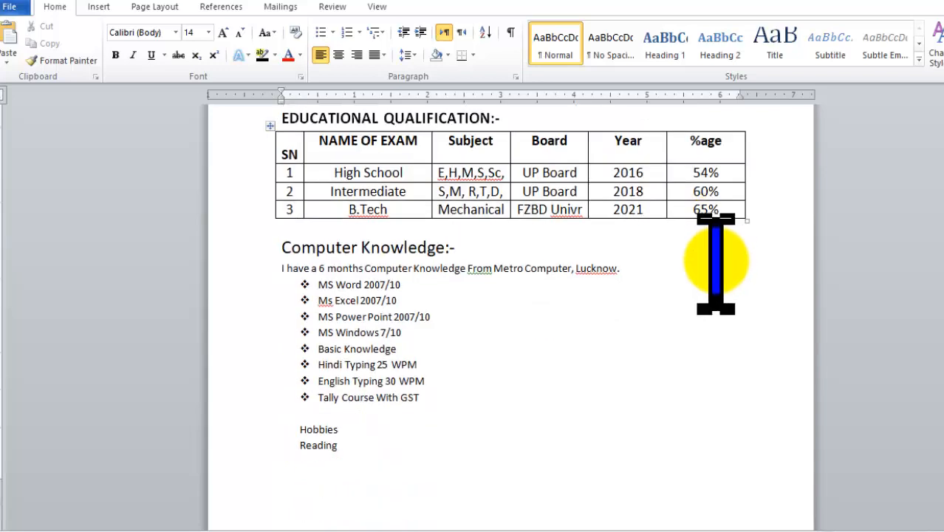
drag(292, 392, 375, 427)
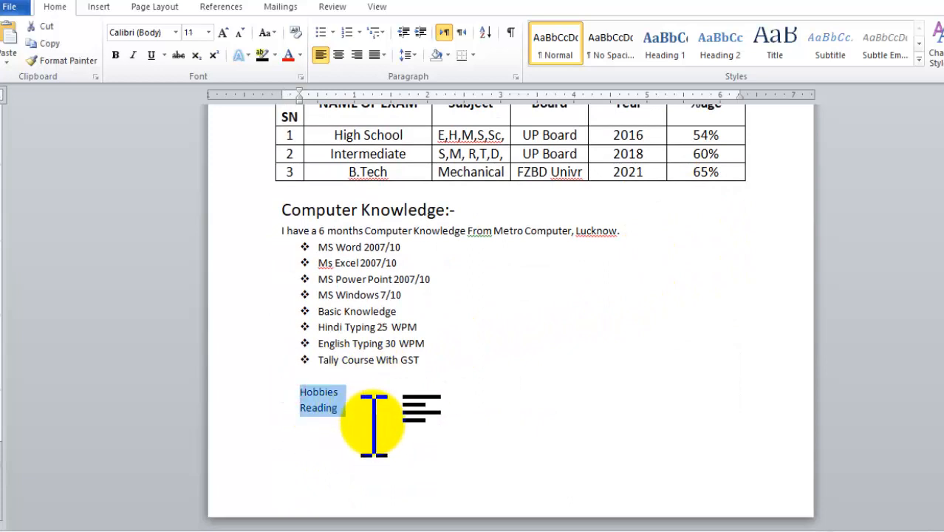
key(BackSpace)
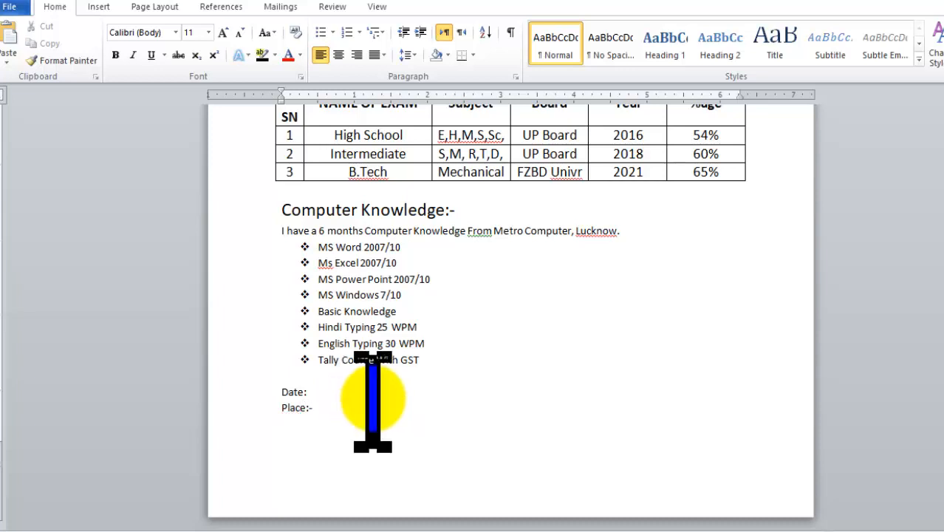
click(358, 393)
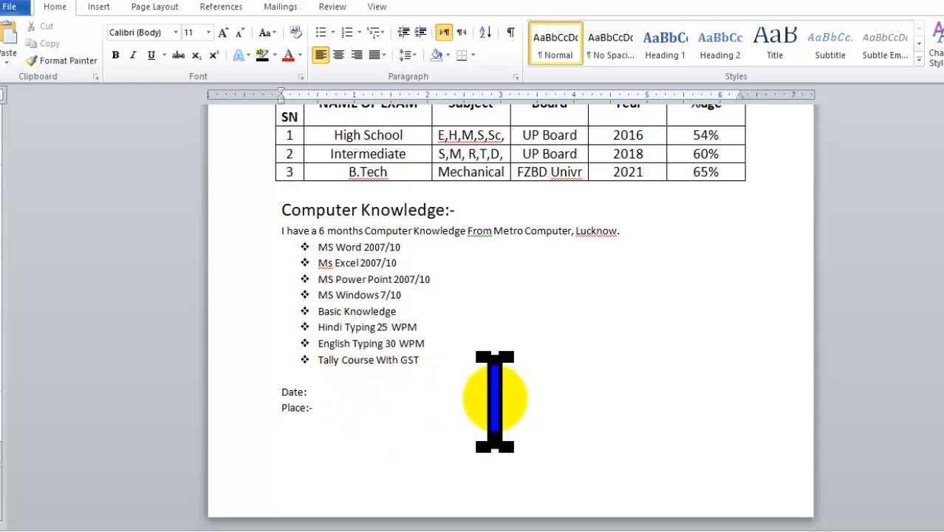
- Copy the applicant's name from the resume heading and paste it on the Date line across from the label
scroll(433, 214, up, 6)
scroll(433, 215, up, 5)
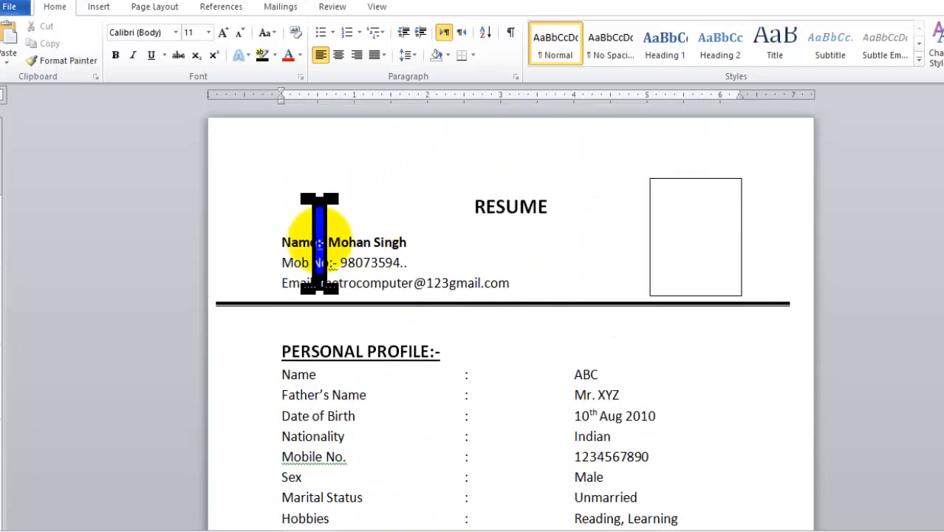
drag(325, 242, 413, 246)
key(ctrl+c)
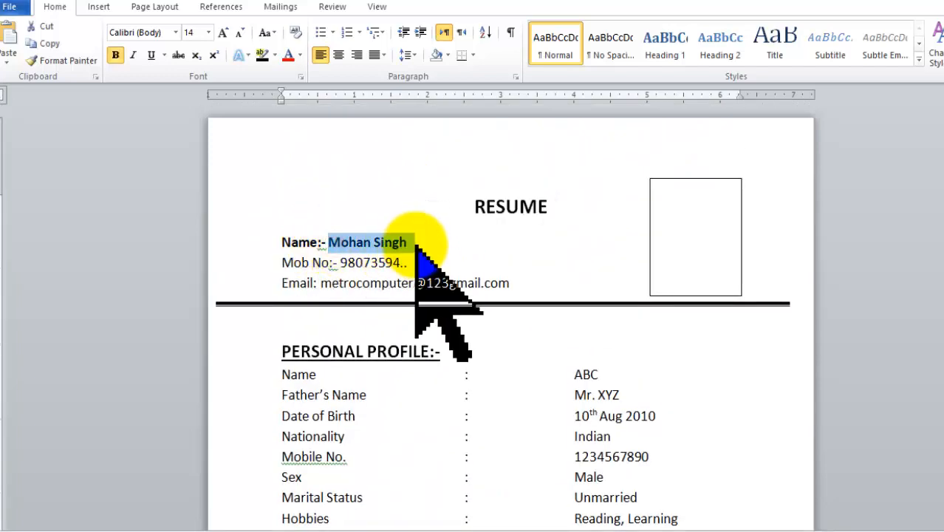
key(ctrl+End)
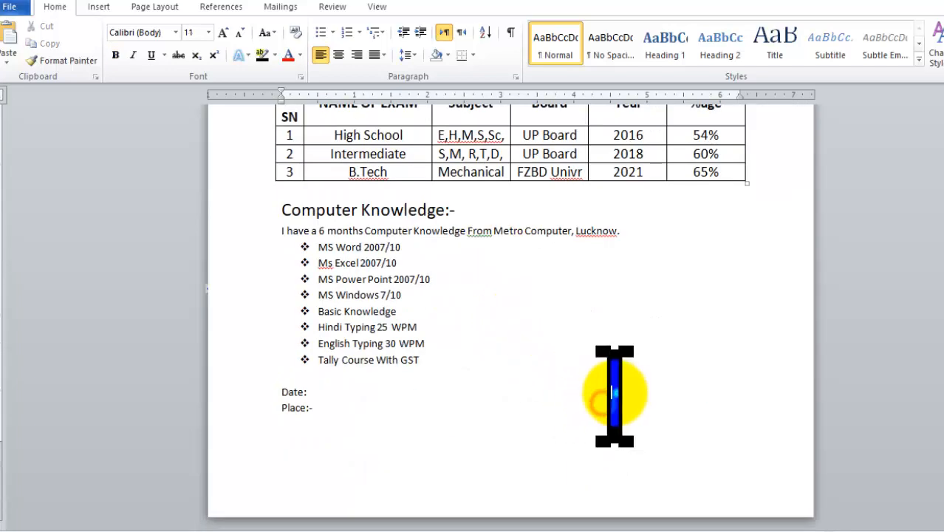
click(537, 390)
key(ctrl+v)
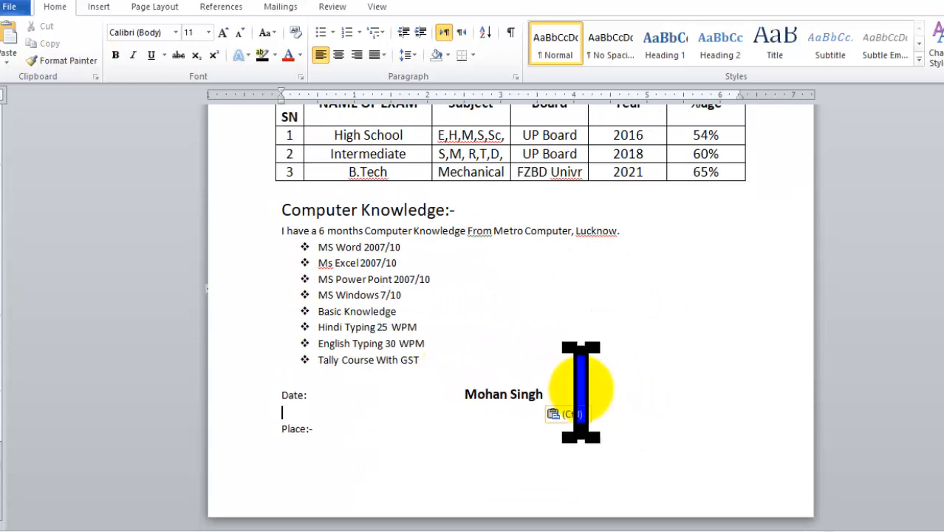
- Shift the pasted name on the Date line toward the page's right margin with tab spacing
key(Tab)
key(Tab)
key(Tab)
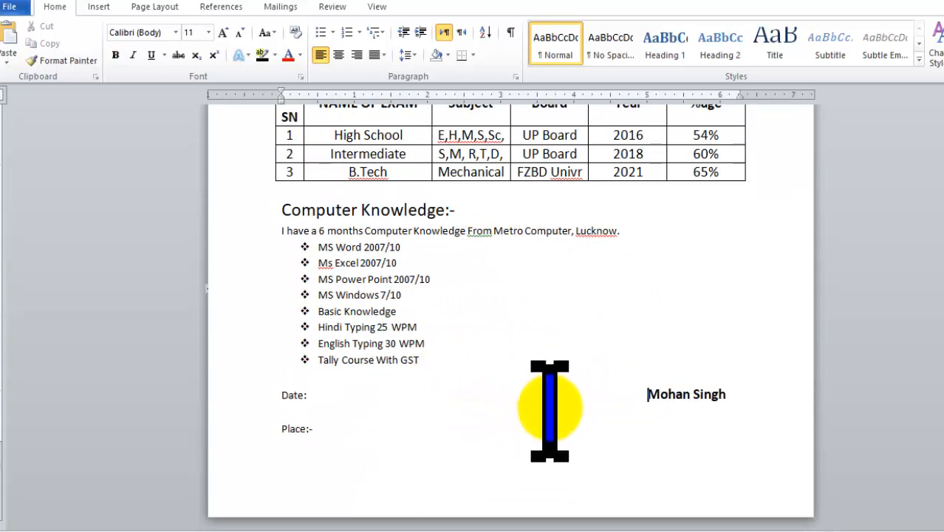
- Add a pair of empty signature parentheses across from Place:- and move the name back one tab stop above them
click(638, 438)
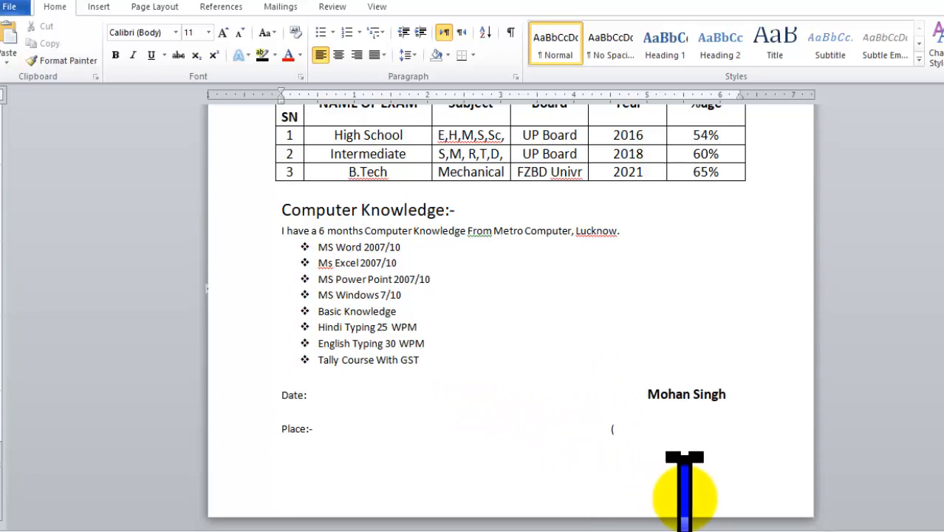
key(Tab)
key(Tab)
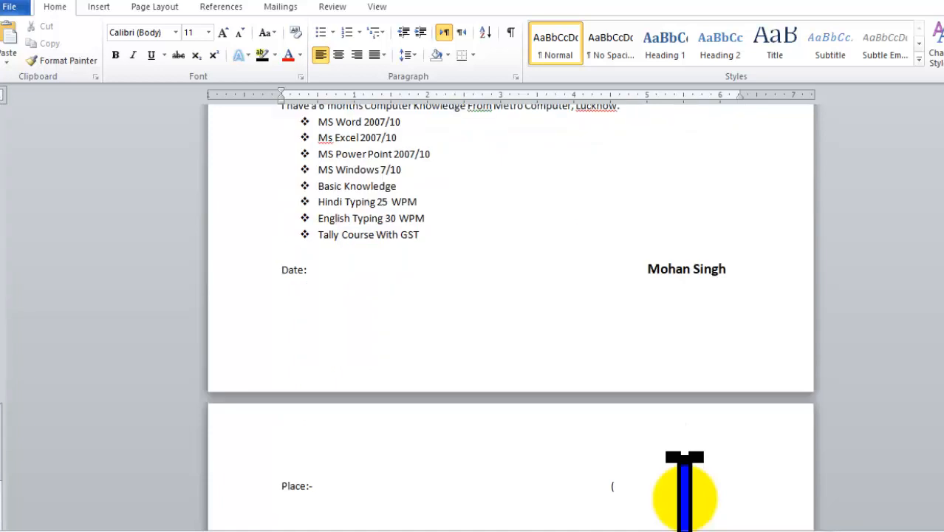
key(BackSpace)
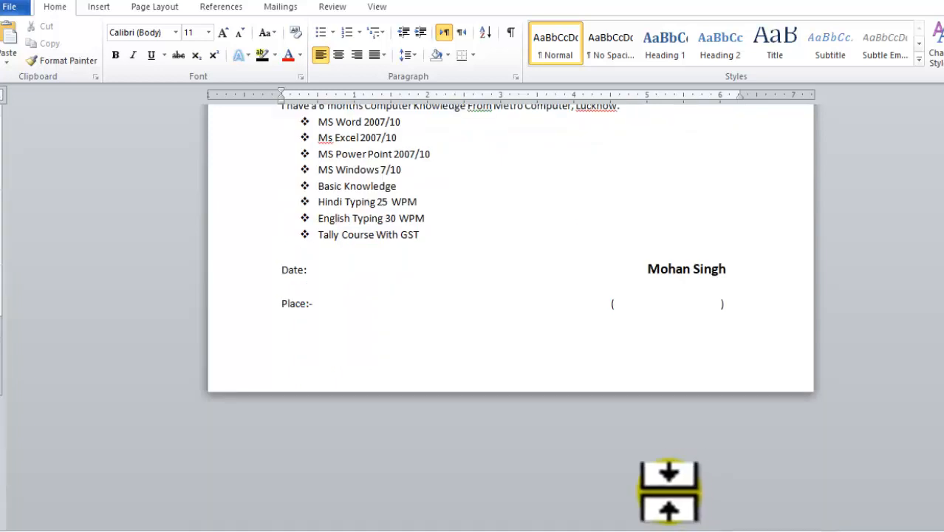
click(601, 258)
key(Delete)
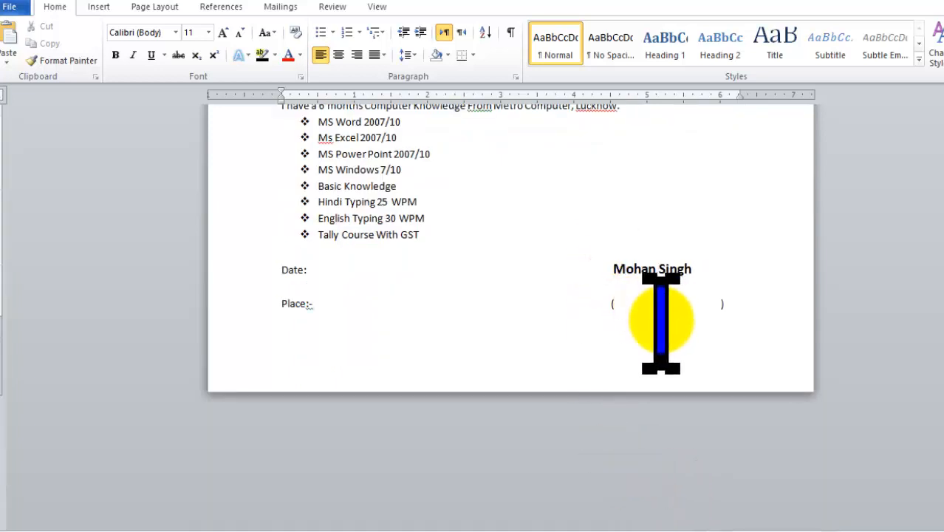
- Set the Date, name, Place and signature parentheses lines to font size 14
drag(270, 269, 729, 306)
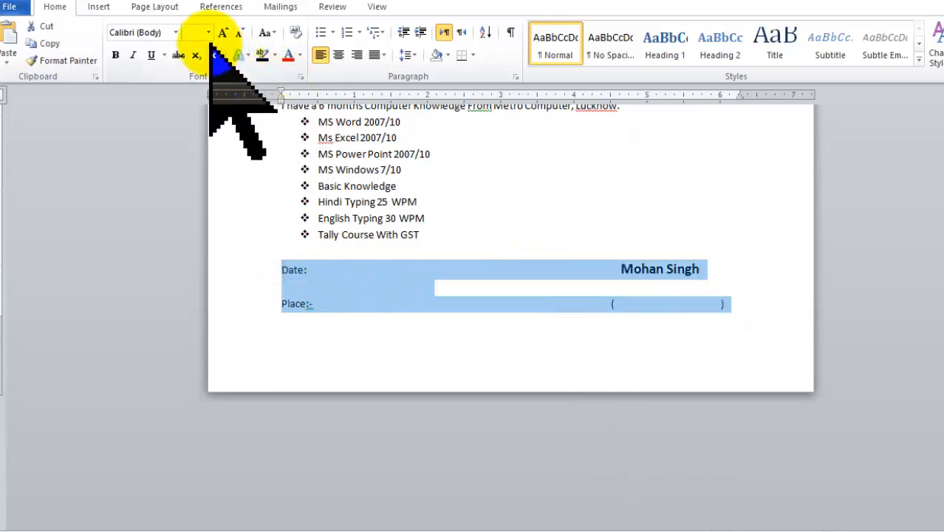
click(208, 33)
click(194, 116)
- Remove a tab before the applicant's name on the Date line to pull the name back from the margin
click(442, 270)
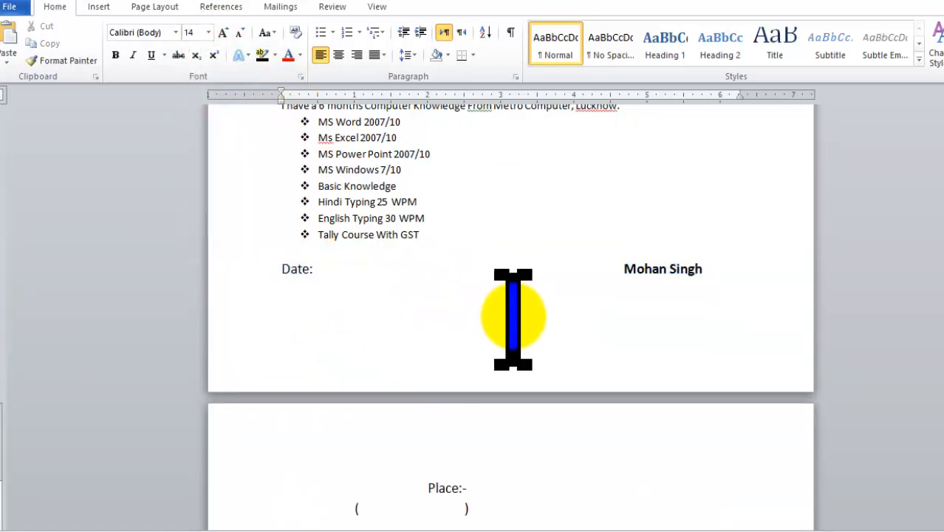
click(504, 272)
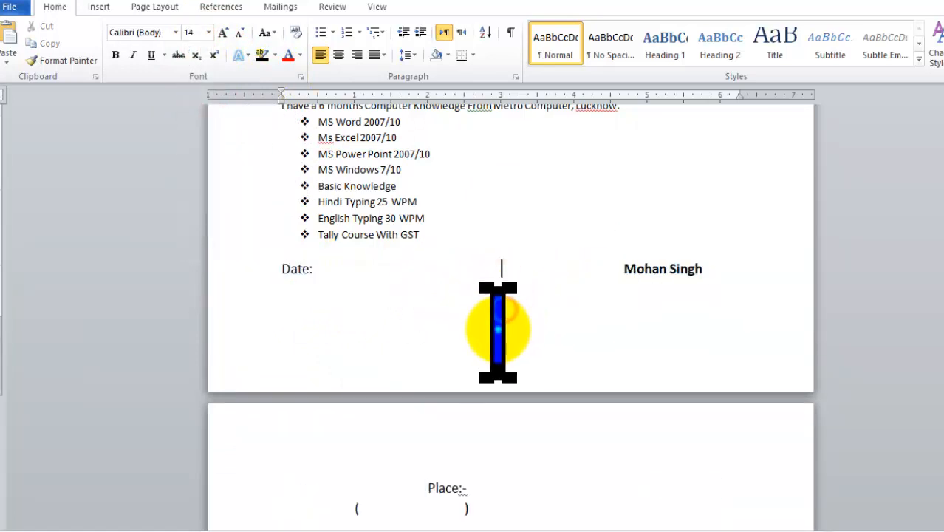
key(Delete)
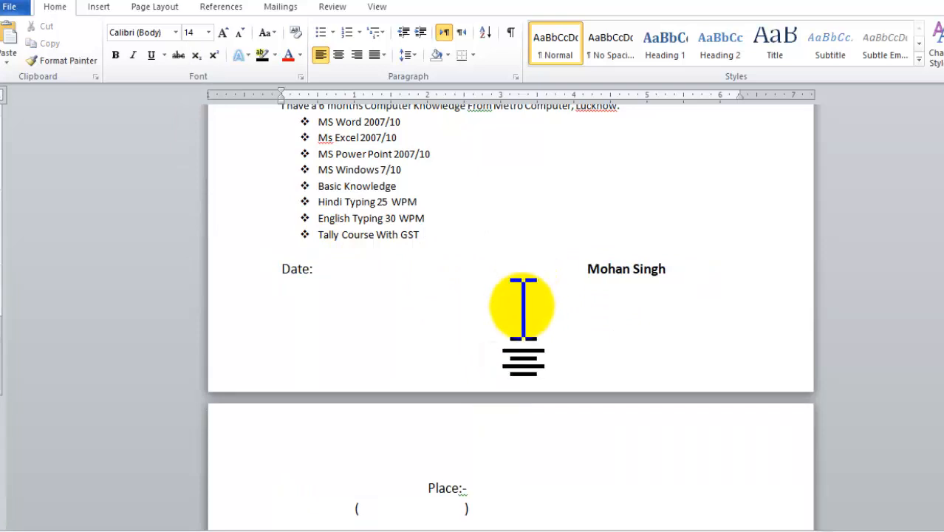
- Remove the surplus spacing before Place:- and put it at the start of its own line below the Date line
scroll(452, 429, down, 3)
click(426, 374)
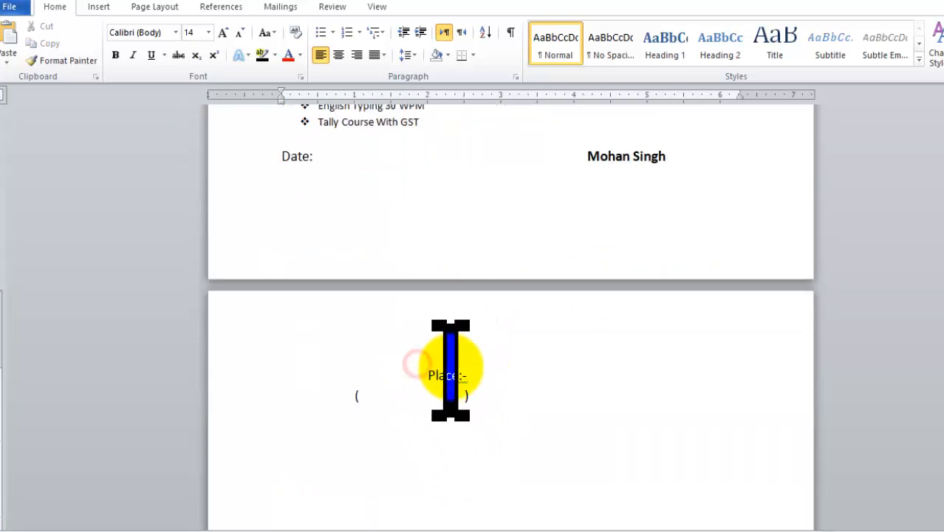
key(BackSpace)
key(BackSpace)
key(BackSpace)
key(BackSpace)
key(BackSpace)
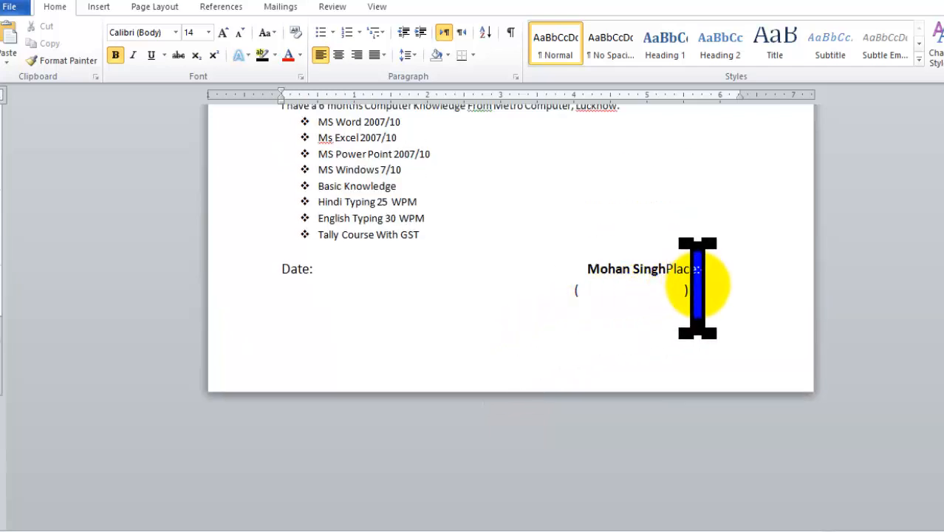
key(Return)
click(356, 251)
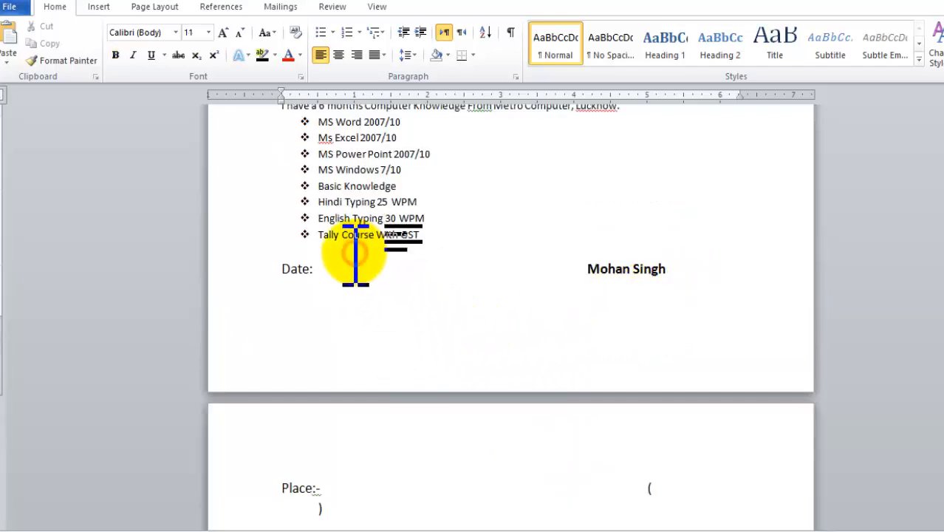
- Remove the blank line above Date: and the surplus tab before the signature parentheses, lining them up beneath the applicant's name
key(BackSpace)
click(584, 277)
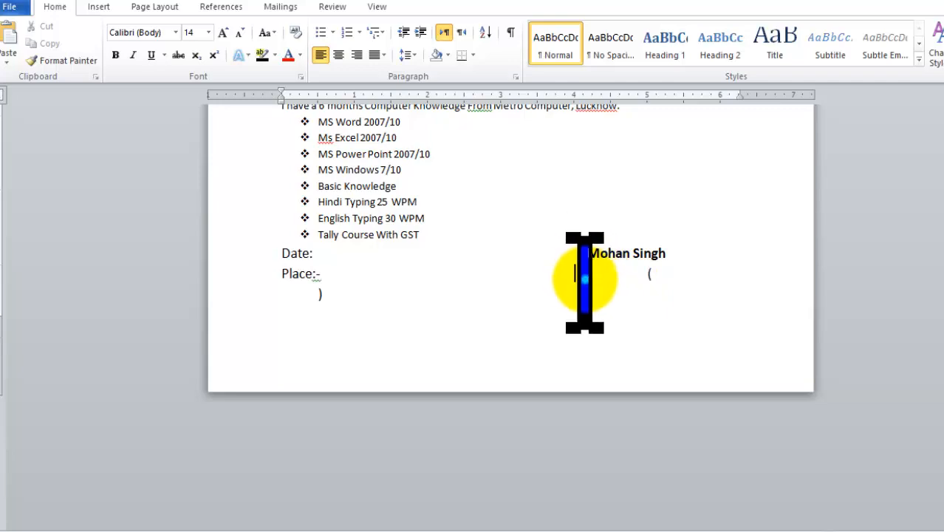
key(Delete)
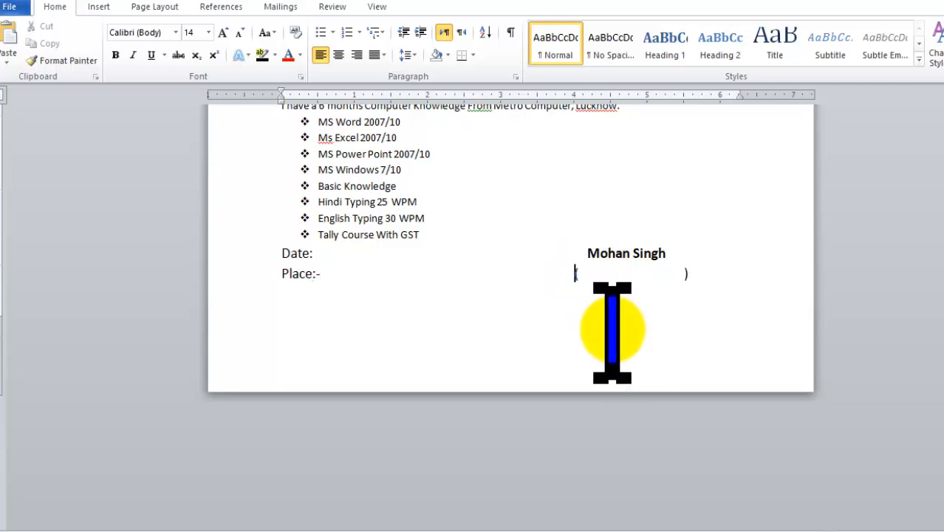
click(575, 253)
click(461, 303)
- Insert two blank lines without bullets between the Tally Course With GST item and the Date line
scroll(249, 303, up, 3)
scroll(249, 303, down, 1)
click(443, 361)
key(Return)
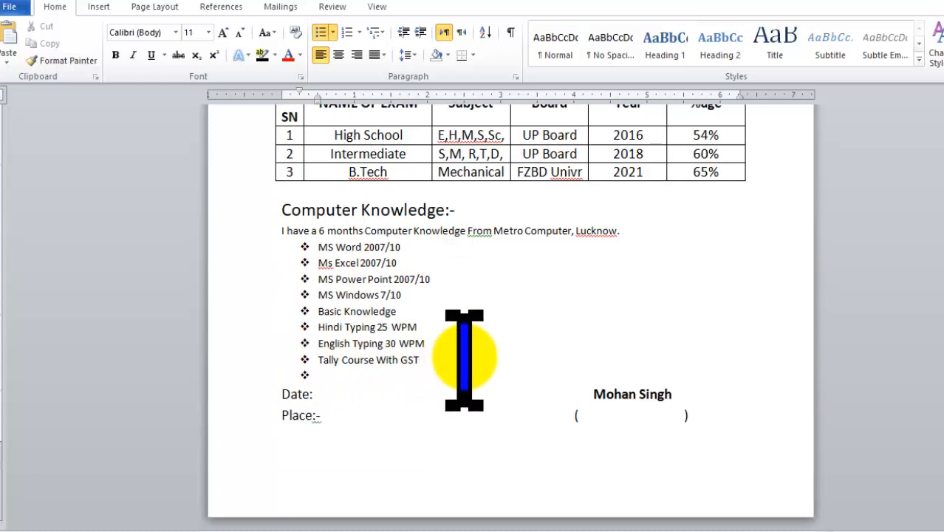
key(BackSpace)
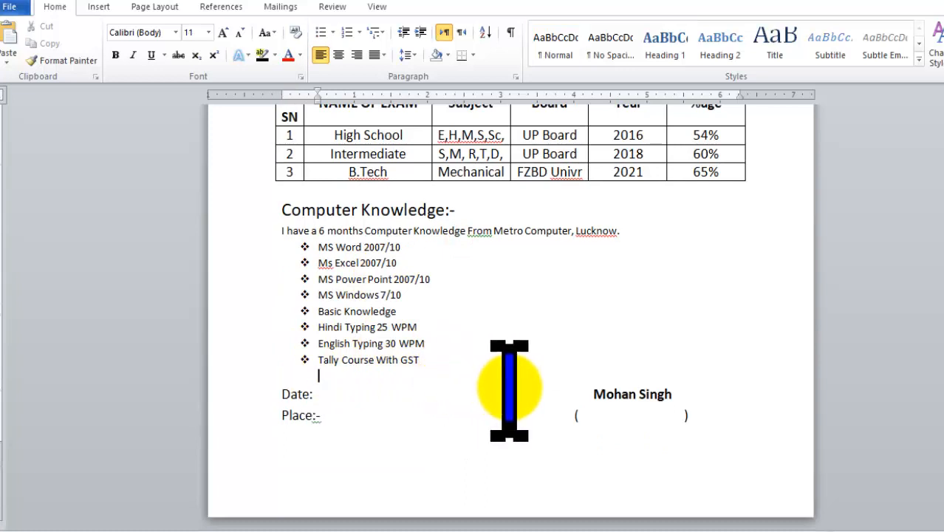
key(Return)
click(391, 406)
- Give the PERSONAL PROFILE:- heading an arrowhead bullet and decrease its indent so the bullet starts at the margin
scroll(399, 384, up, 5)
scroll(355, 333, down, 5)
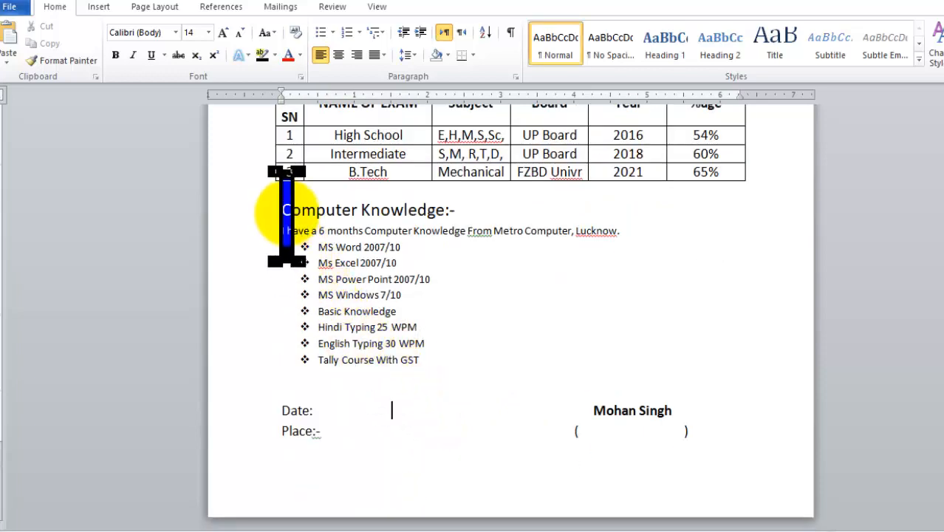
scroll(316, 222, up, 10)
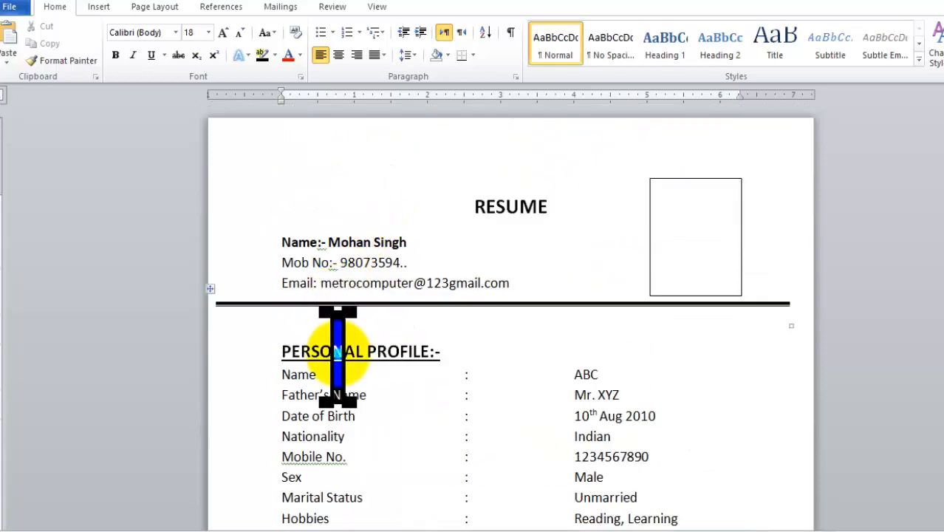
scroll(337, 337, down, 1)
drag(281, 275, 443, 277)
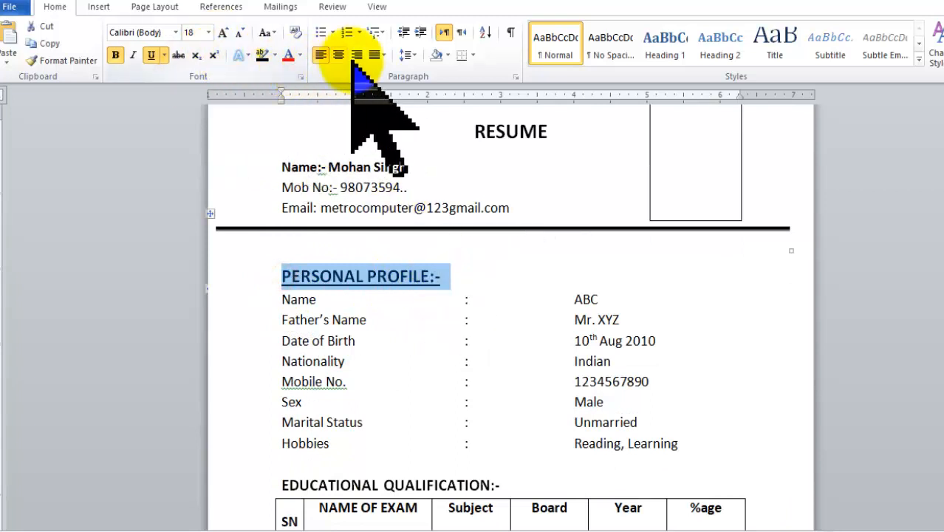
click(333, 33)
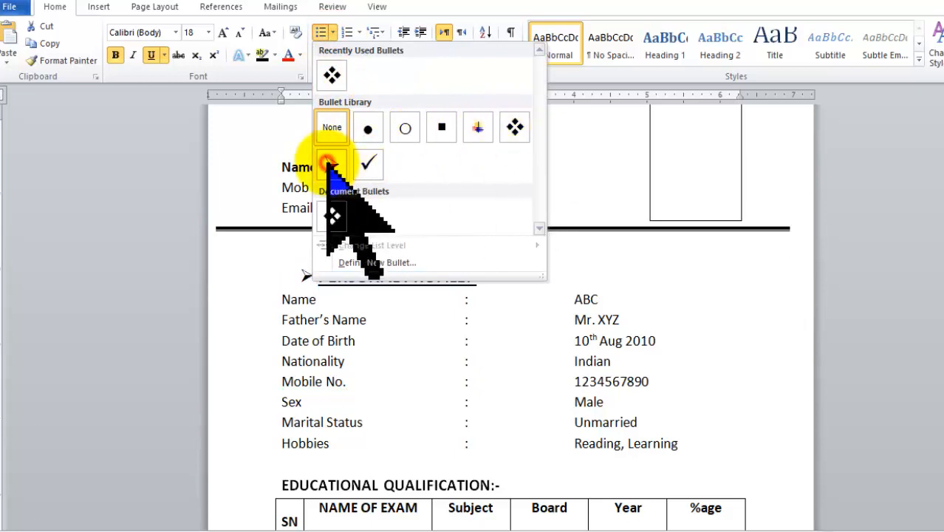
click(343, 166)
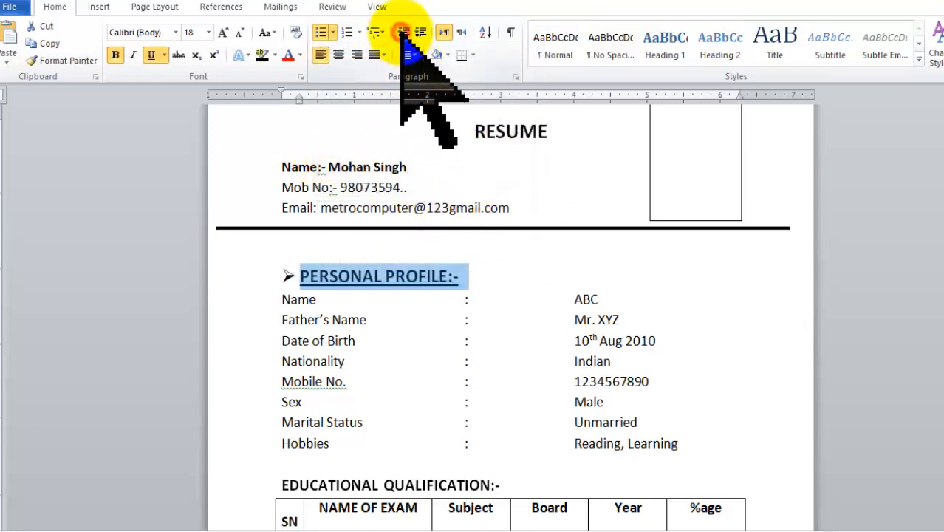
- Change the font of the PERSONAL PROFILE:- heading to Eras Bold ITC
click(175, 33)
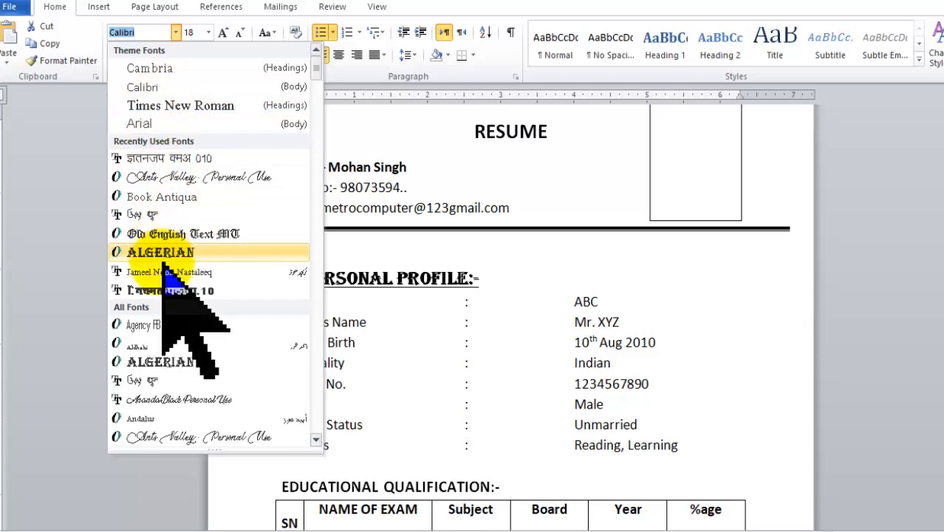
scroll(180, 357, down, 6)
scroll(179, 357, down, 8)
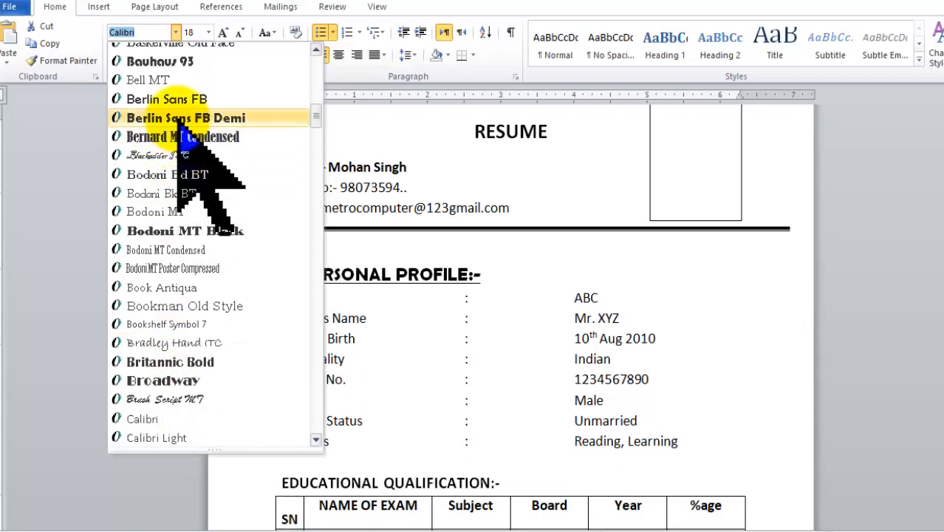
scroll(183, 355, down, 1)
scroll(182, 339, down, 1)
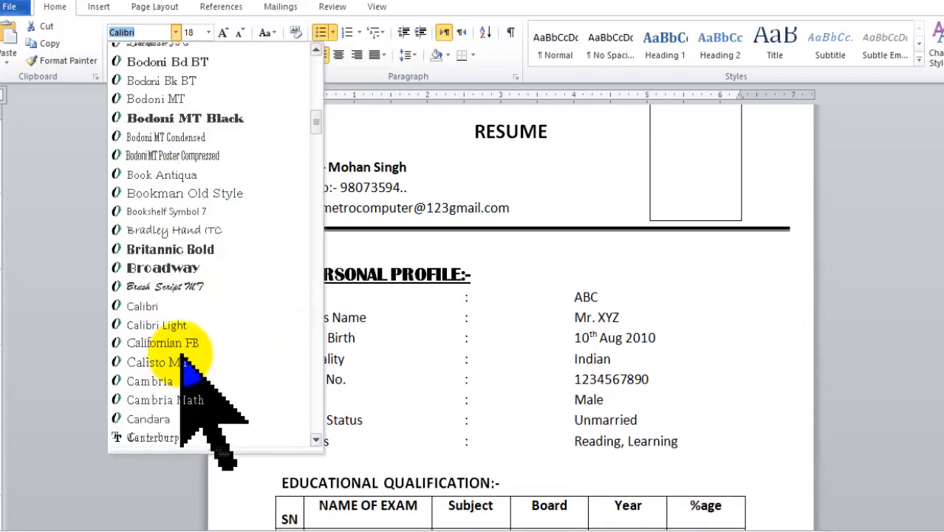
scroll(190, 199, down, 7)
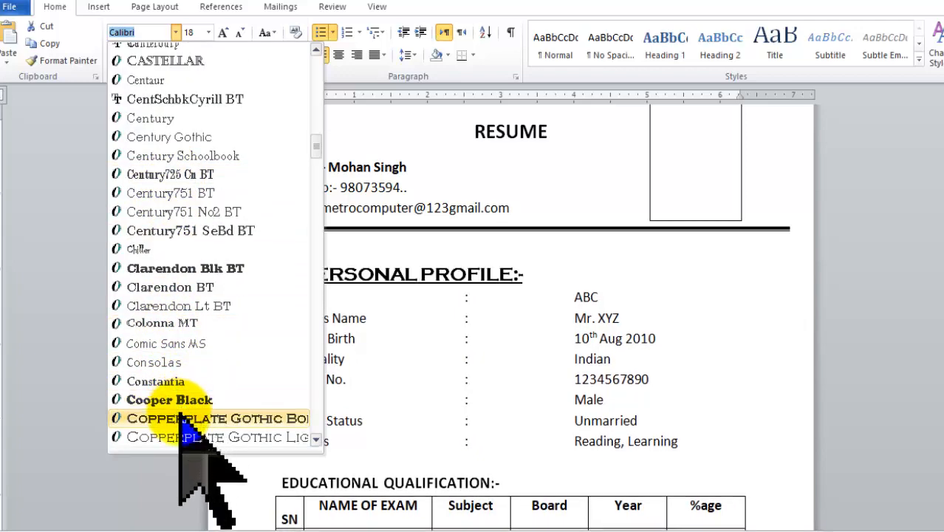
scroll(181, 414, down, 8)
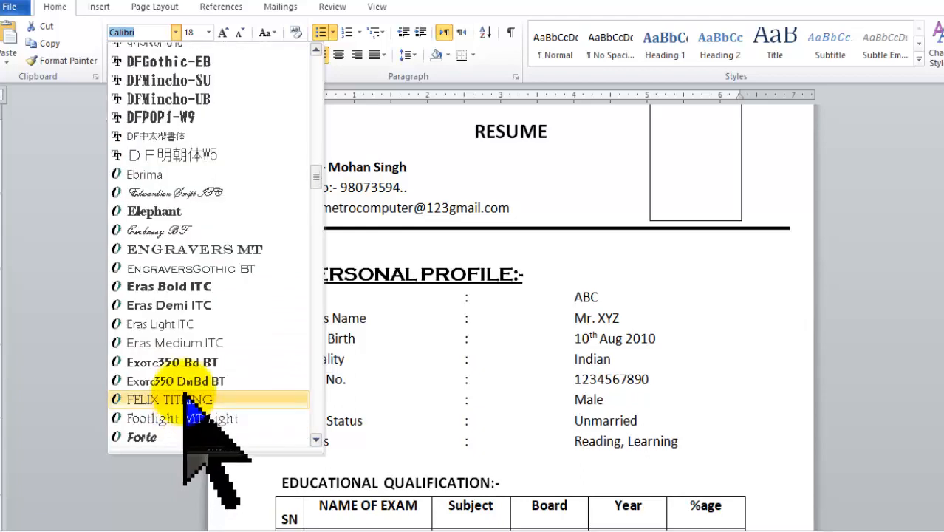
click(201, 284)
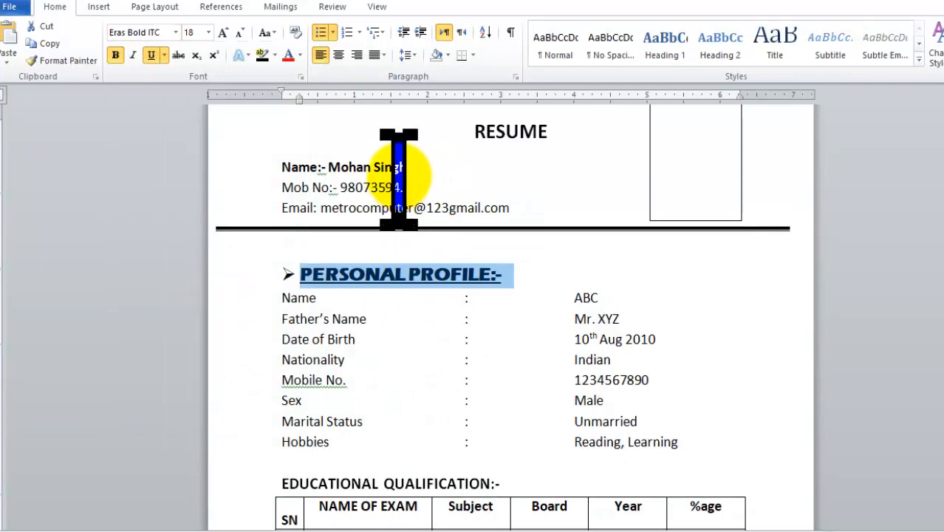
- Copy the PERSONAL PROFILE:- heading's formatting onto the Computer Knowledge:- heading with Format Painter
scroll(396, 178, down, 5)
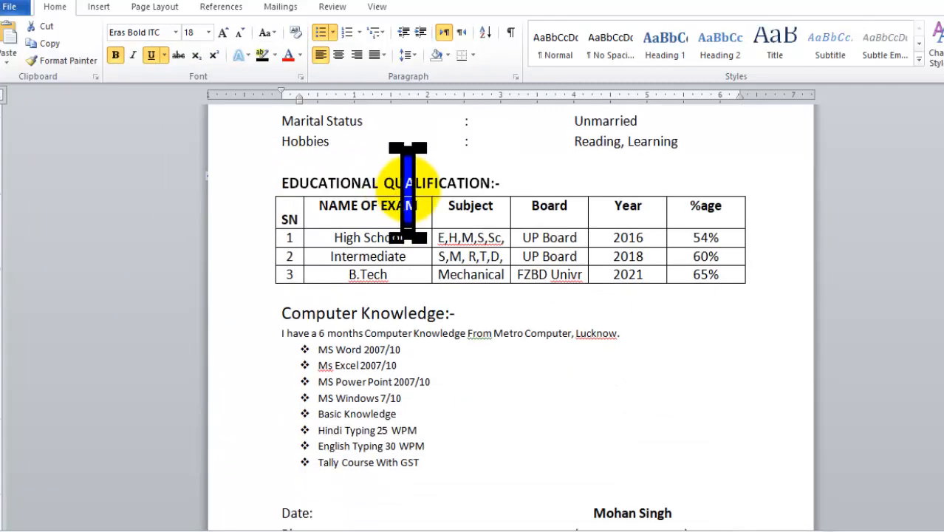
scroll(408, 190, up, 5)
click(48, 44)
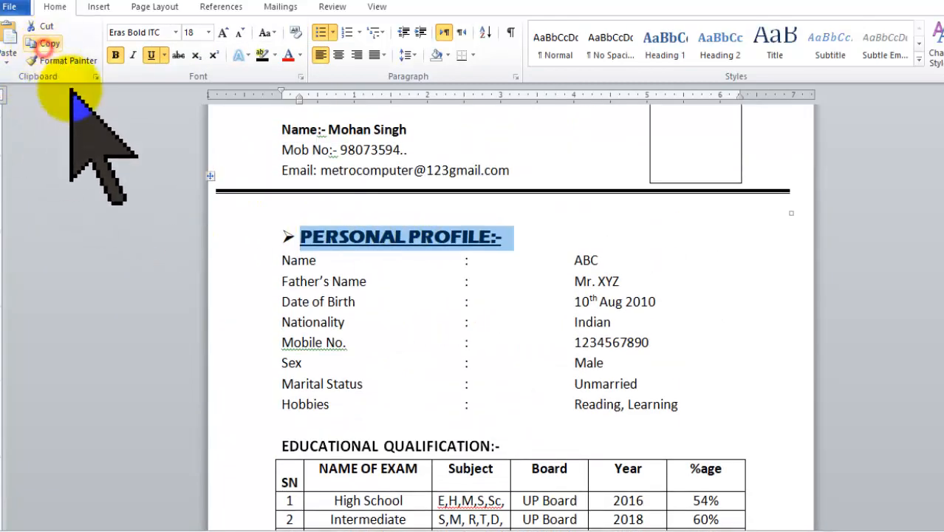
click(67, 61)
scroll(443, 251, down, 3)
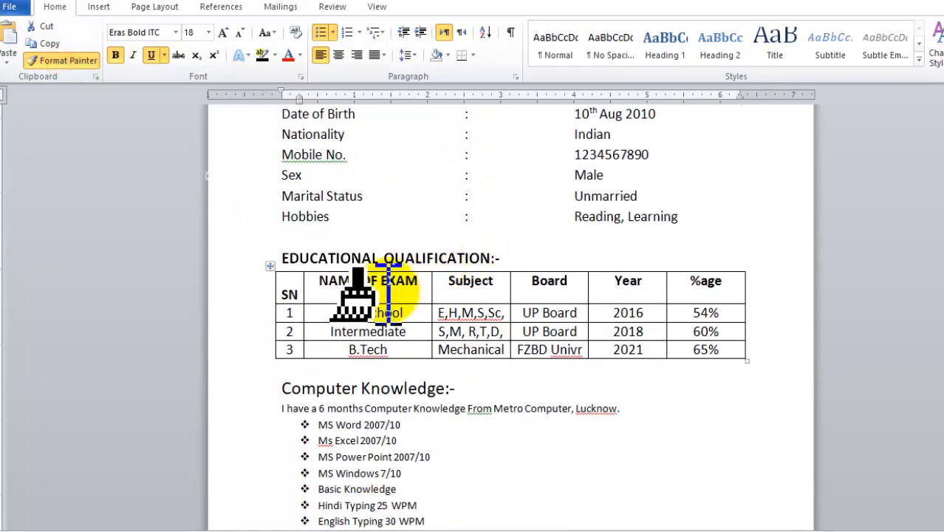
scroll(389, 293, down, 1)
drag(278, 313, 517, 313)
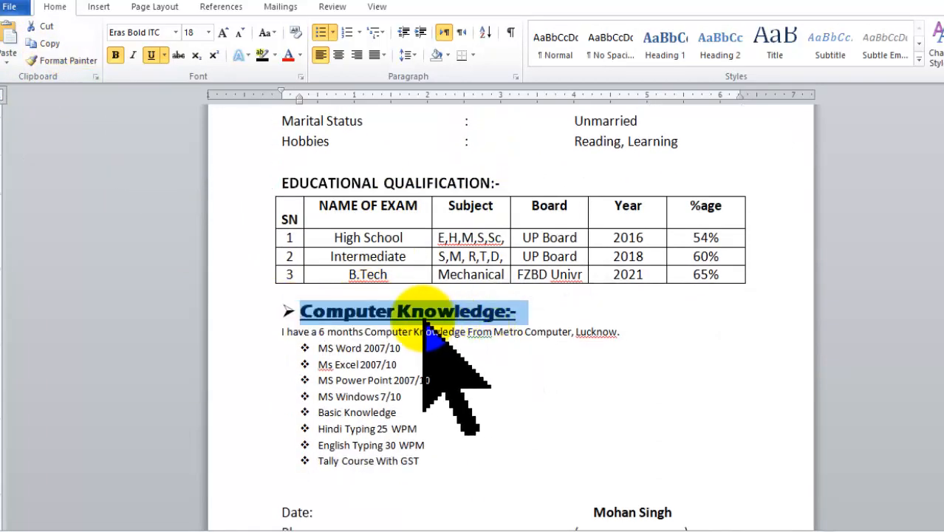
- Apply the Computer Knowledge:- heading's formatting to the EDUCATIONAL QUALIFICATION:- heading with Format Painter
scroll(465, 295, up, 2)
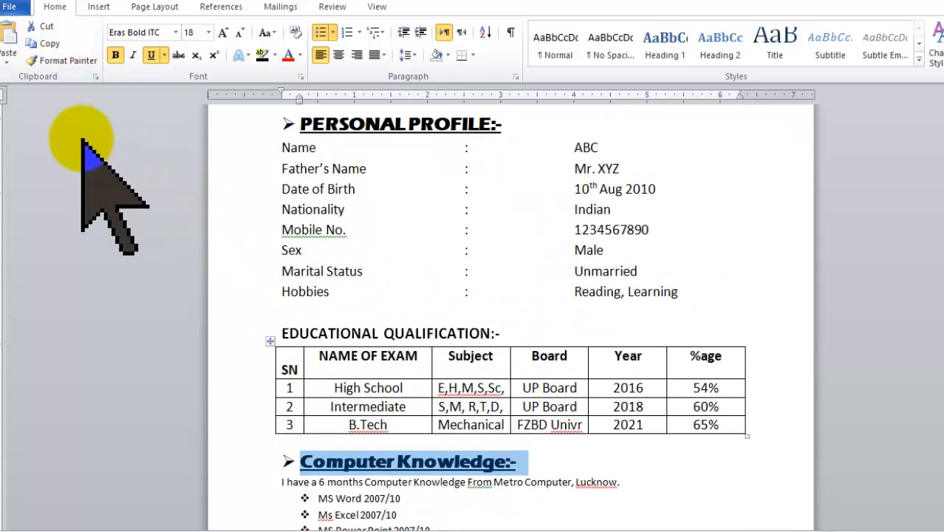
click(46, 61)
scroll(231, 200, down, 1)
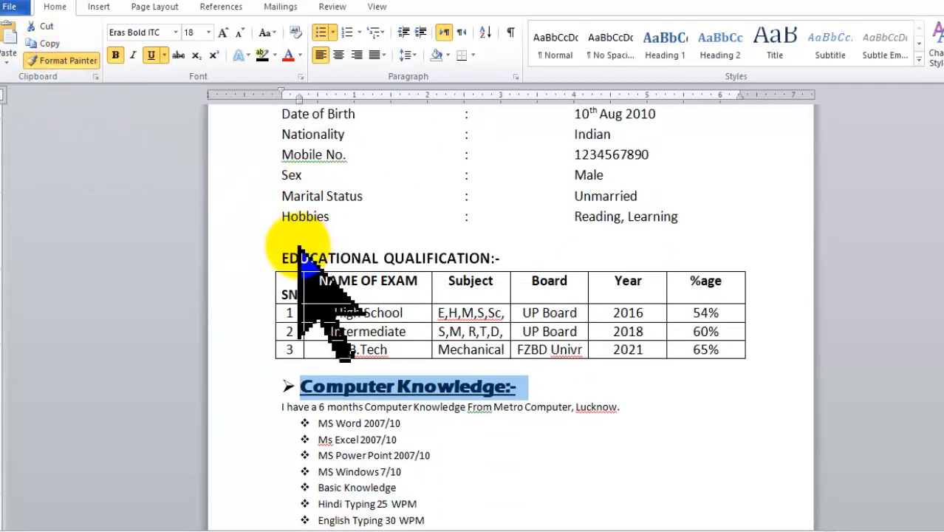
click(60, 60)
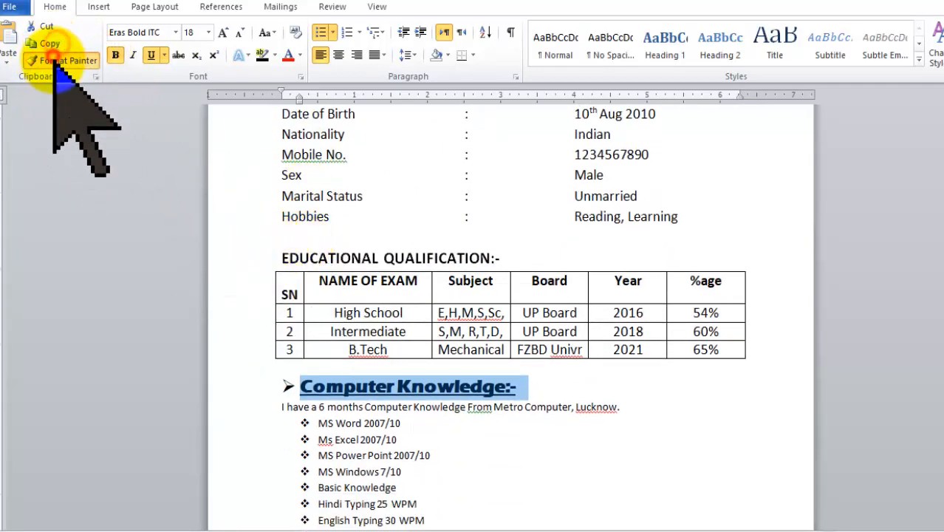
mouse_move(288, 260)
mouse_down()
mouse_move(401, 270)
mouse_move(506, 259)
mouse_move(526, 299)
mouse_up()
scroll(524, 302, down, 3)
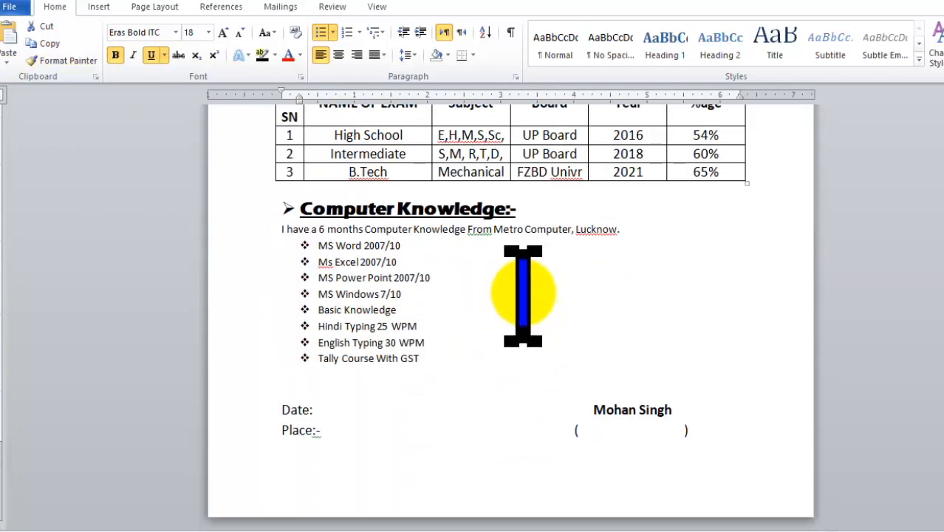
scroll(531, 268, up, 7)
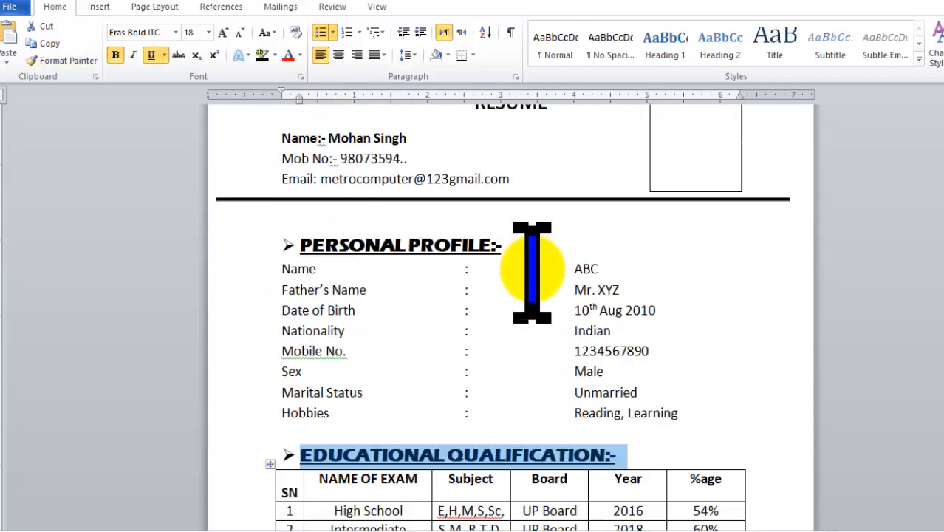
scroll(479, 237, down, 6)
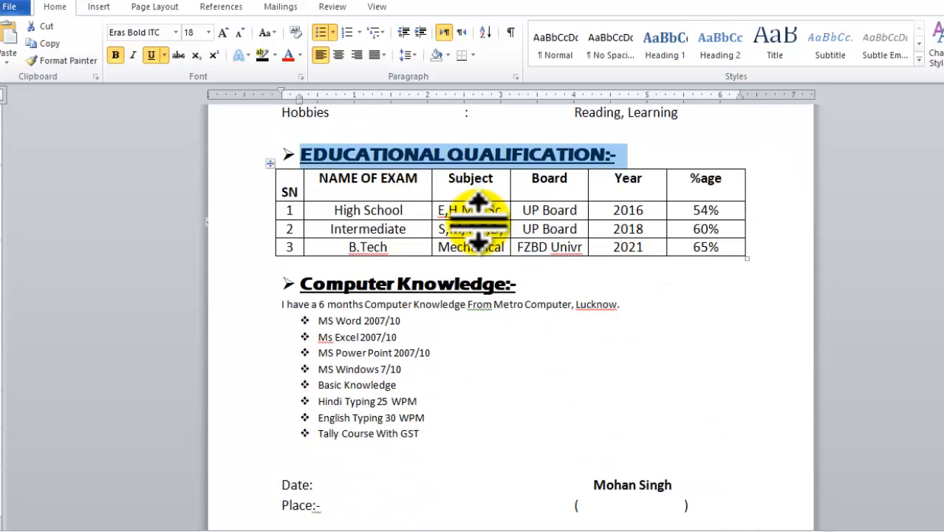
- Set the computer knowledge sentence and its bulleted list, from MS Word 2007/10 to Tally Course With GST, to font size 14
click(594, 247)
scroll(657, 286, down, 2)
click(641, 303)
drag(280, 229, 427, 360)
click(208, 33)
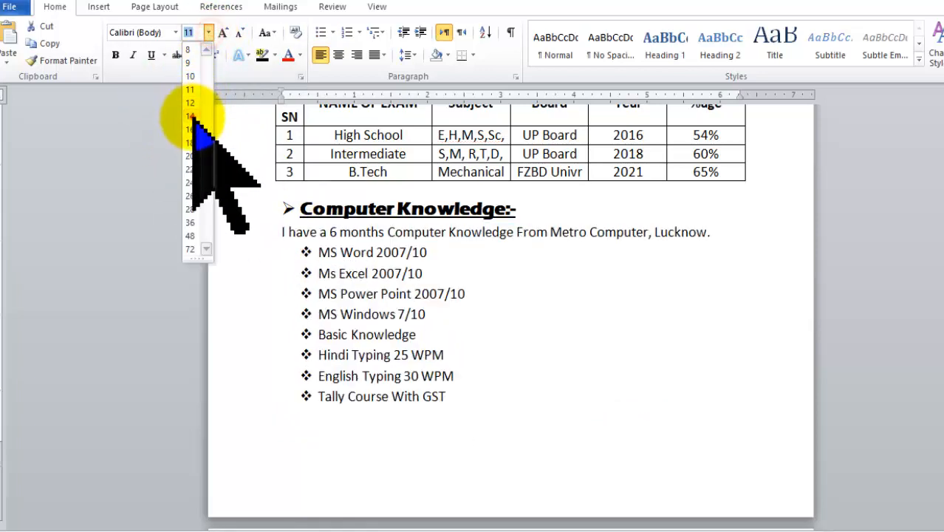
click(190, 116)
click(518, 316)
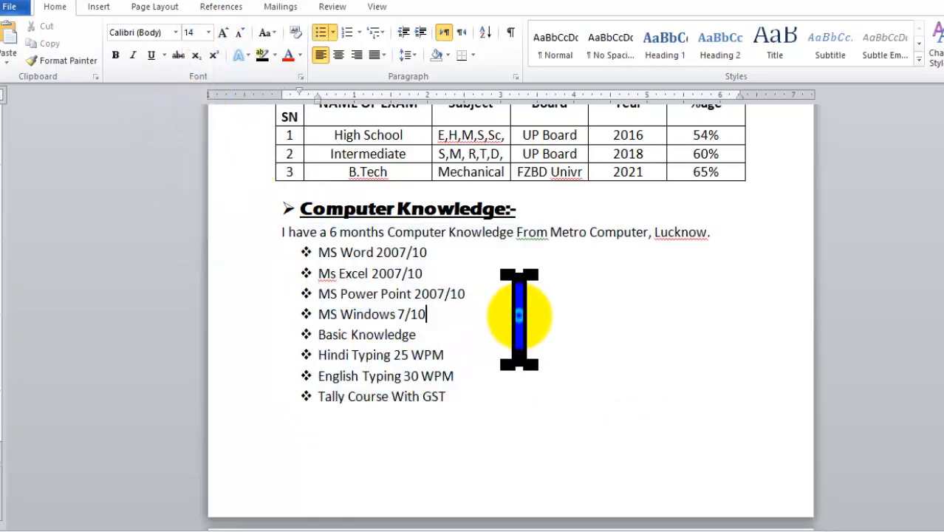
- Look through the resume from the RESUME title to the signature block to check how the content fits the page
scroll(519, 323, down, 7)
click(527, 354)
scroll(491, 259, up, 10)
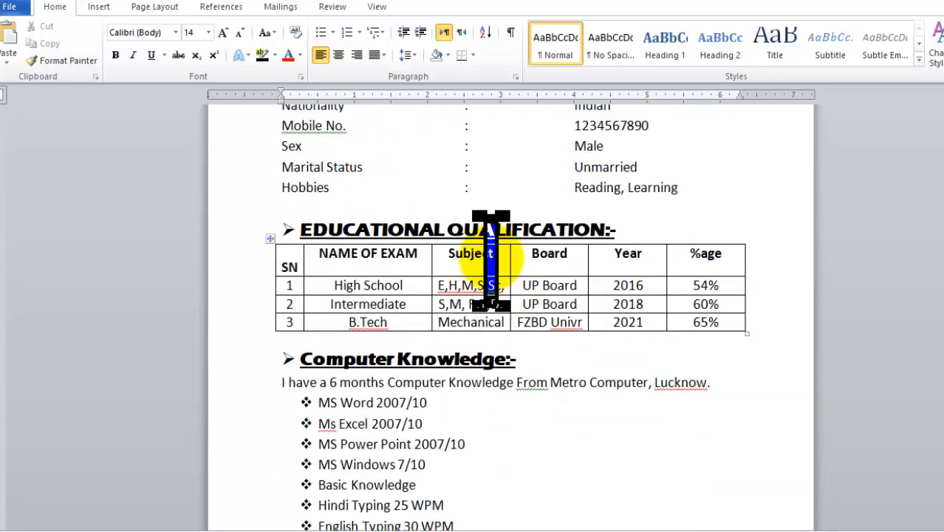
scroll(491, 258, up, 3)
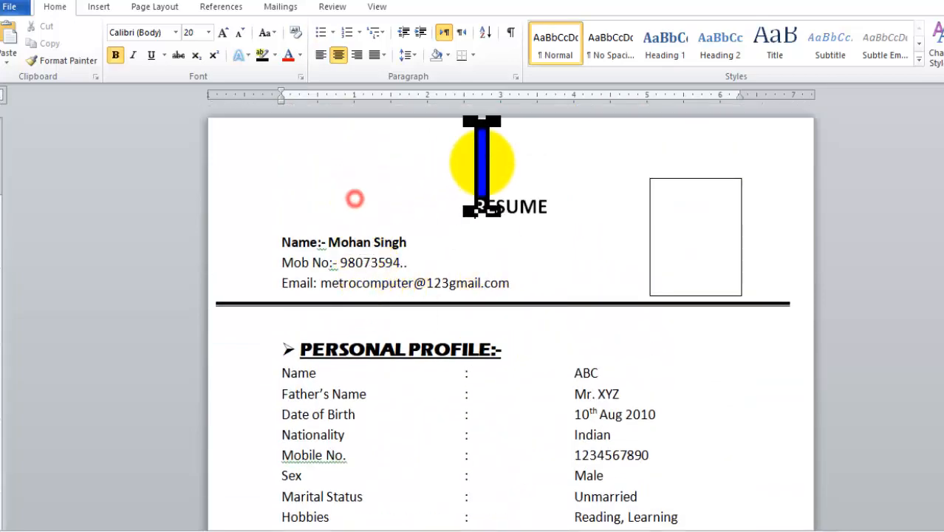
click(480, 162)
scroll(459, 270, down, 18)
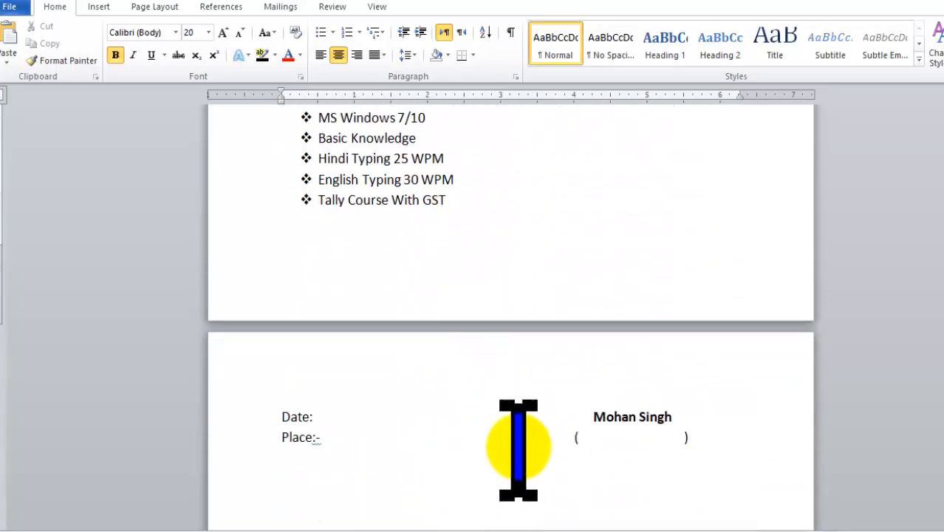
click(476, 257)
scroll(95, 247, up, 5)
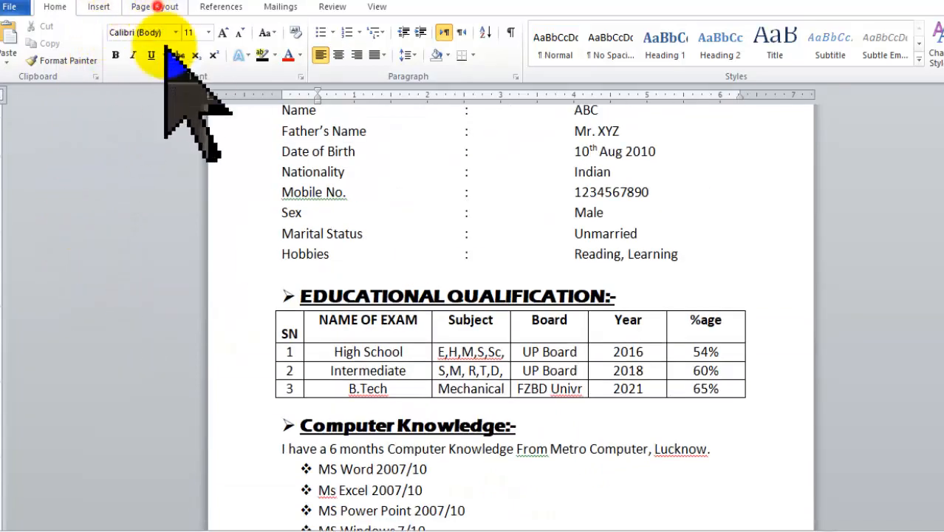
- Reduce the document's bottom page margin through custom margins so the date and signature block fit on the first page
click(155, 6)
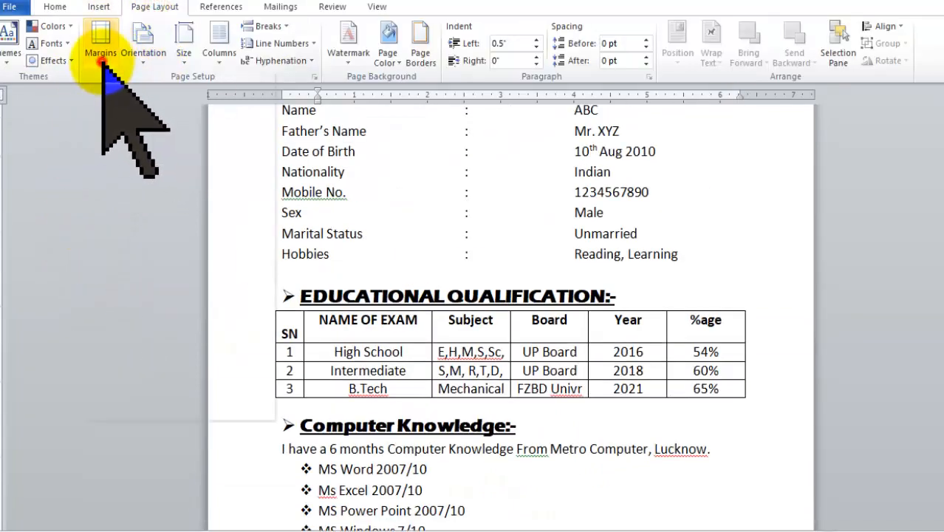
click(100, 38)
click(150, 408)
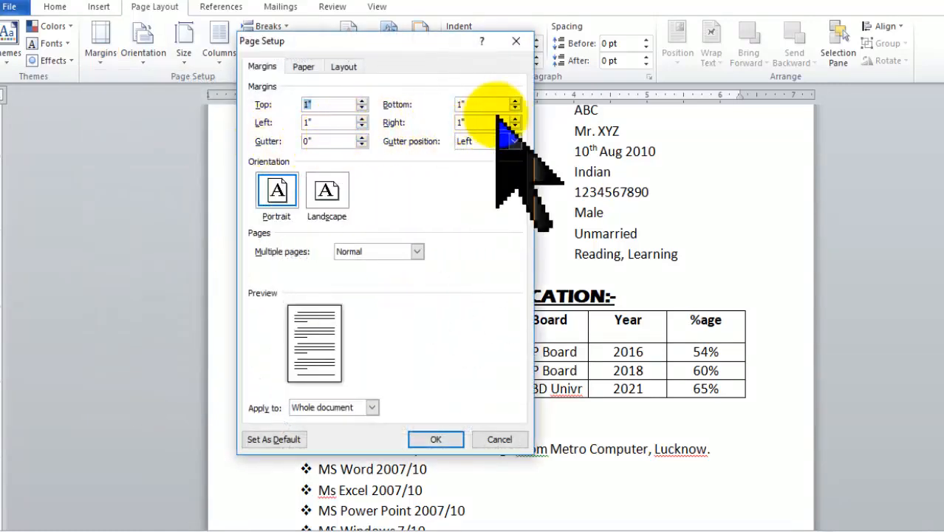
click(500, 106)
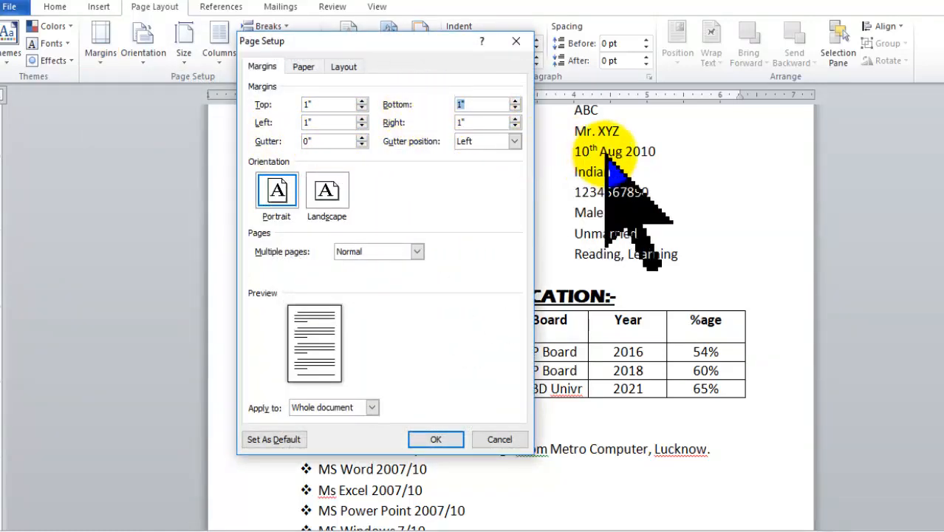
key(Return)
scroll(620, 147, down, 5)
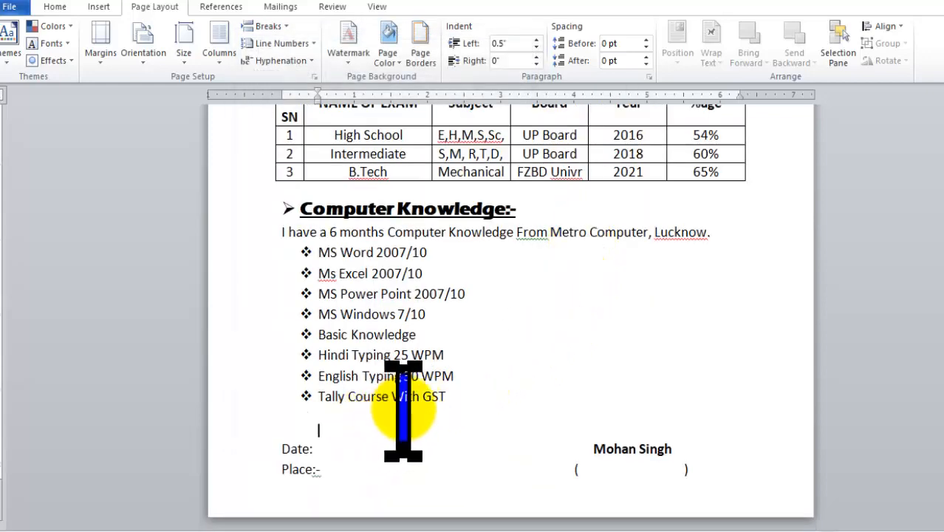
- Shift the signature name and the brackets below it further right, and save the Word document as RESUME in Documents
click(587, 447)
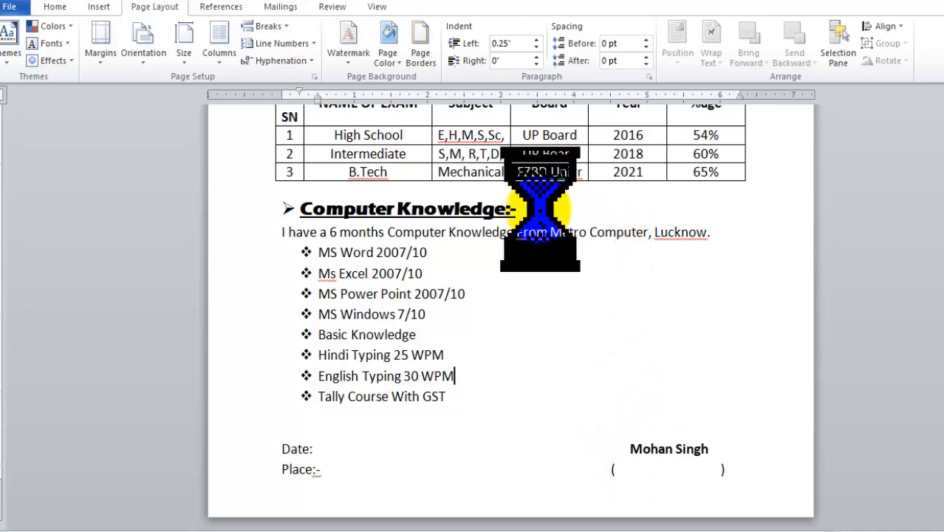
key(ctrl+s)
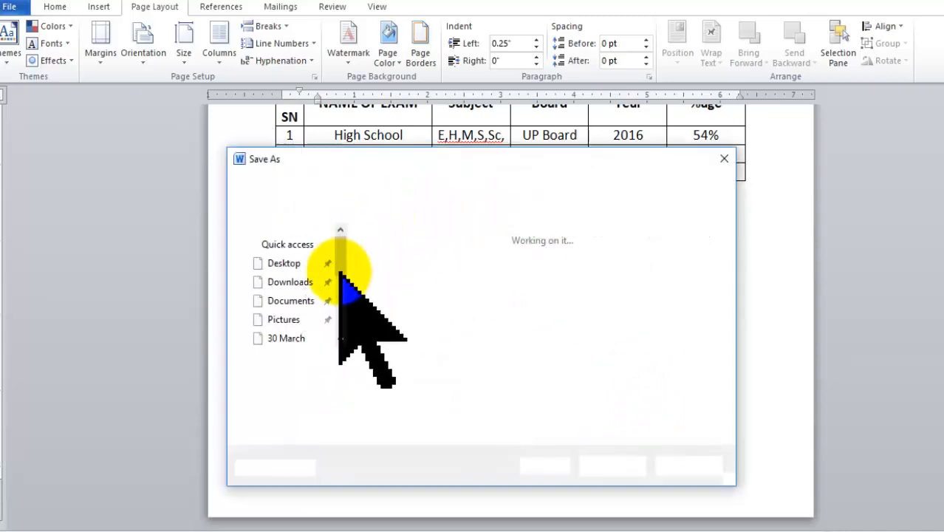
scroll(306, 274, up, 2)
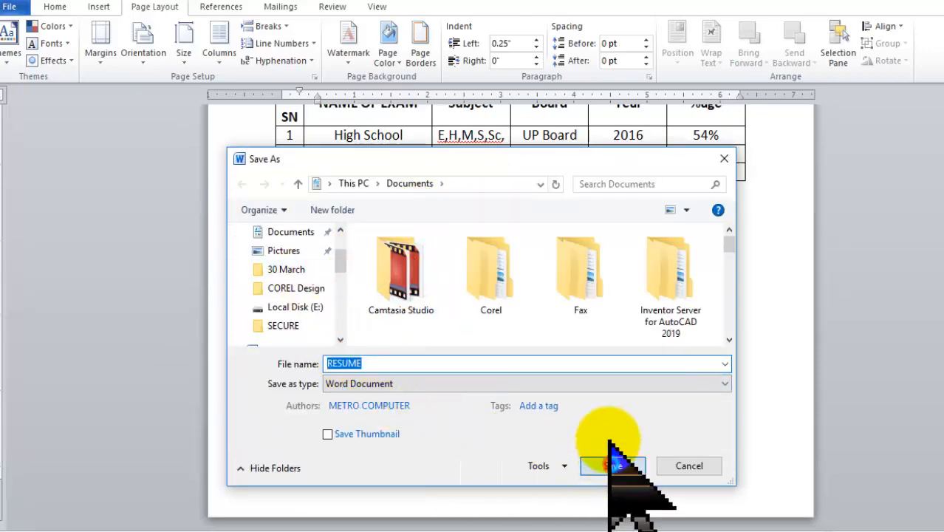
click(611, 465)
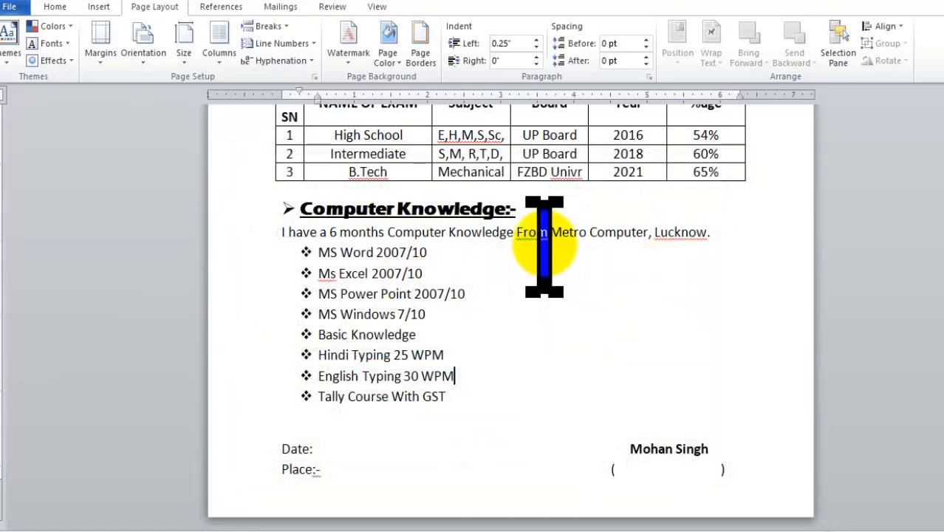
- Save a PDF copy of the document named RESUME to the Desktop, set to open after publishing
scroll(544, 246, up, 10)
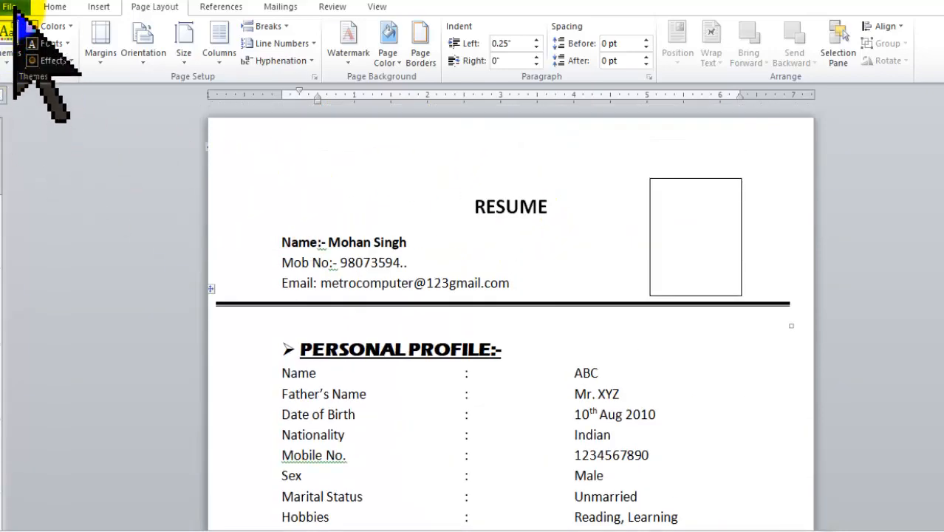
click(11, 7)
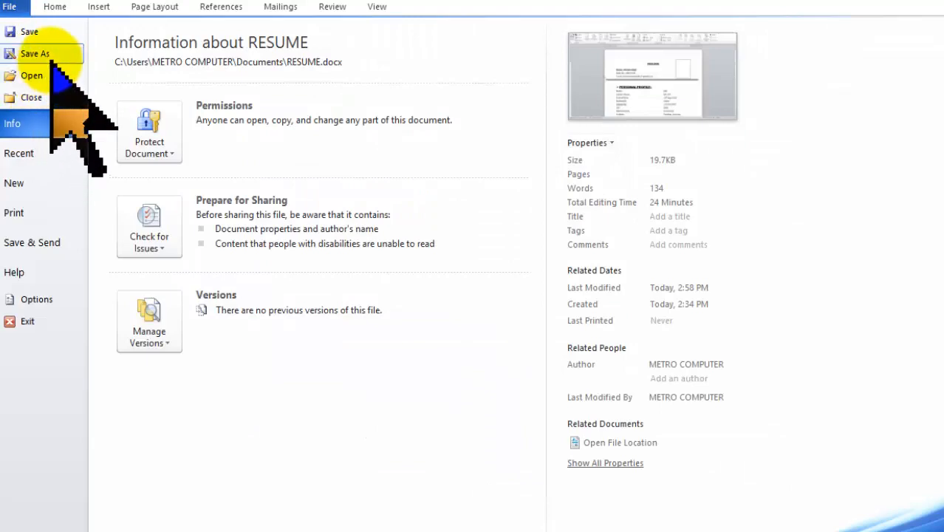
key(Escape)
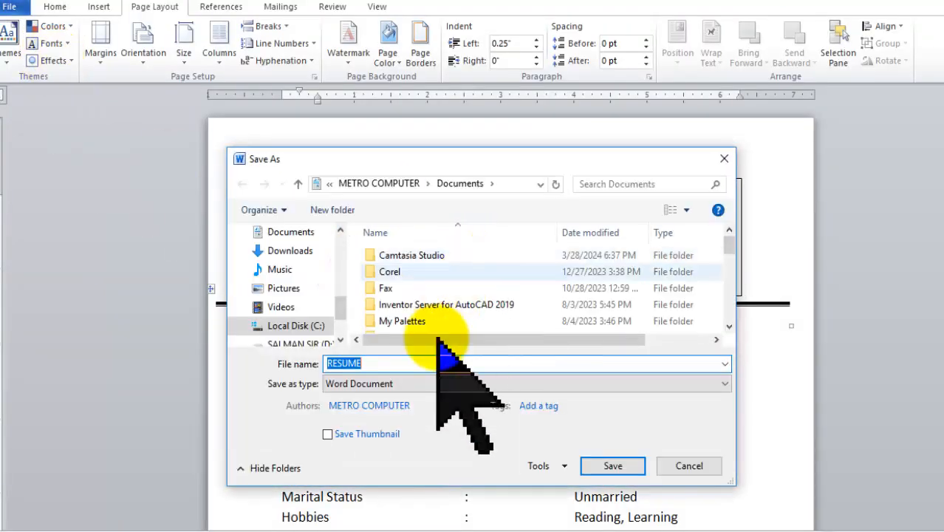
click(366, 383)
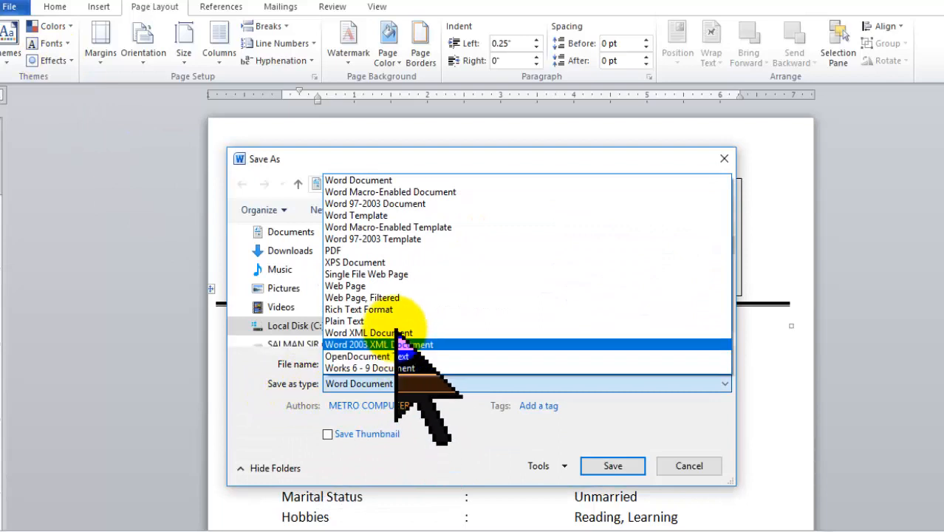
click(375, 250)
click(370, 363)
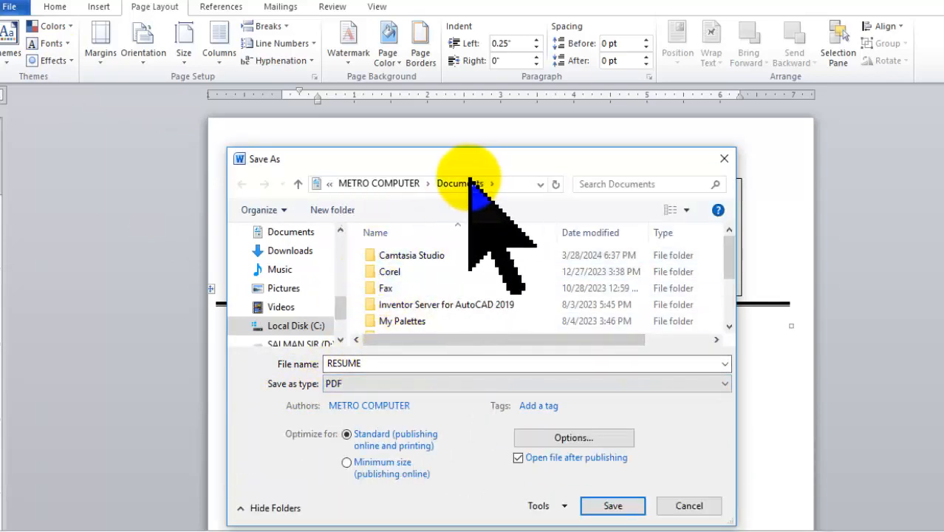
scroll(314, 259, up, 5)
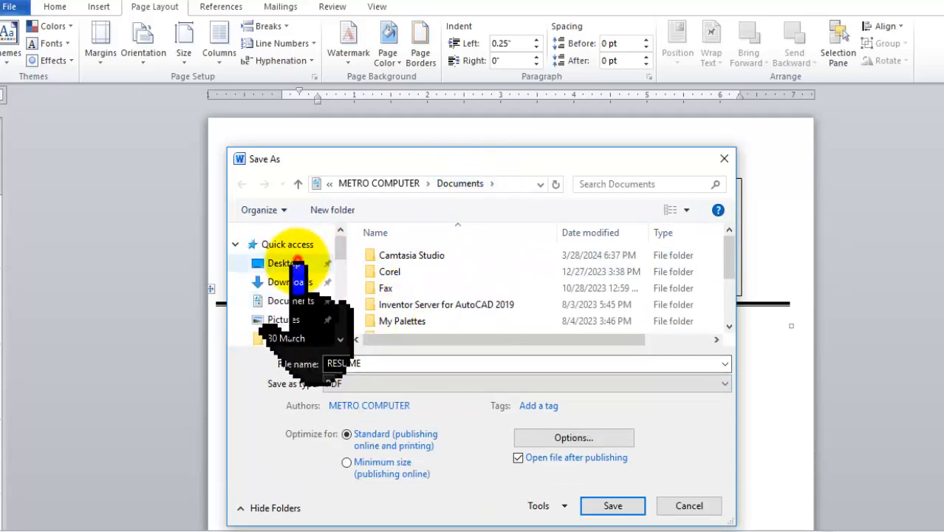
click(284, 263)
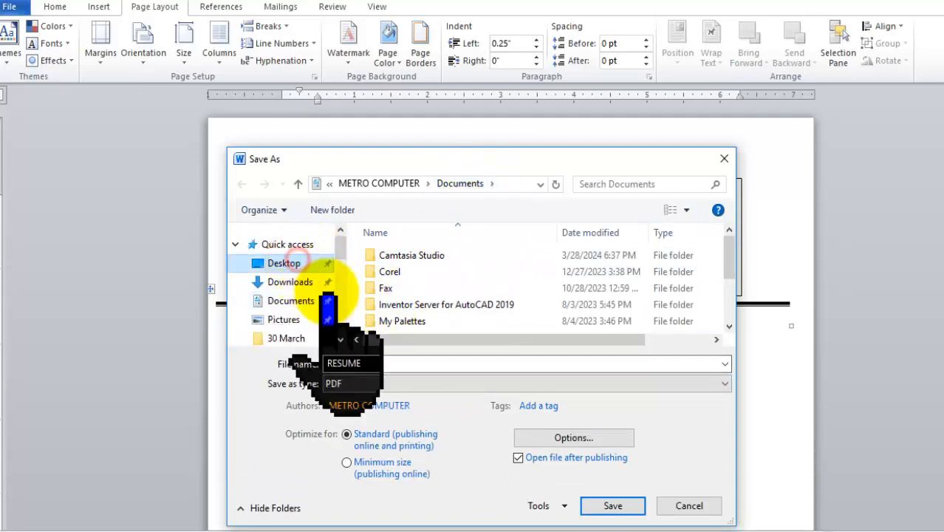
click(610, 506)
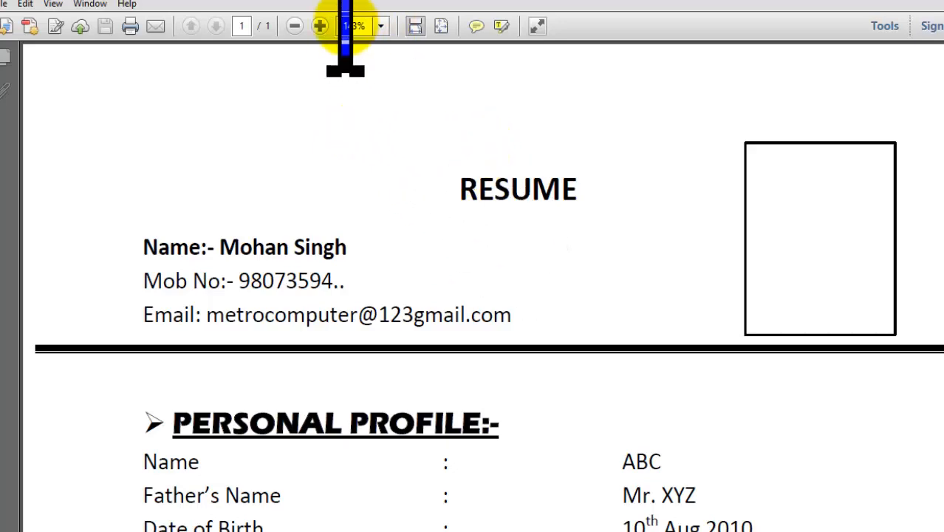
- Check the exported PDF at 100% zoom and close the resume document in Word, saving its changes
scroll(415, 218, down, 5)
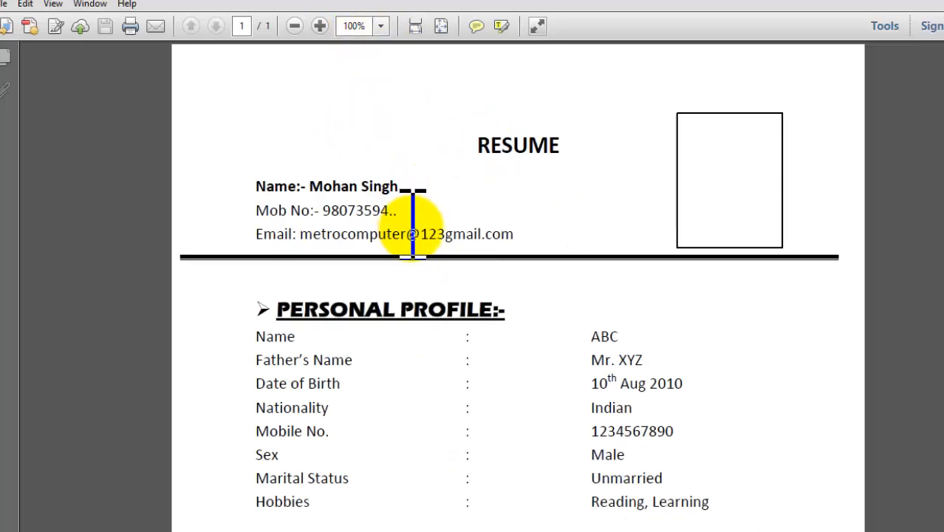
scroll(428, 213, up, 1)
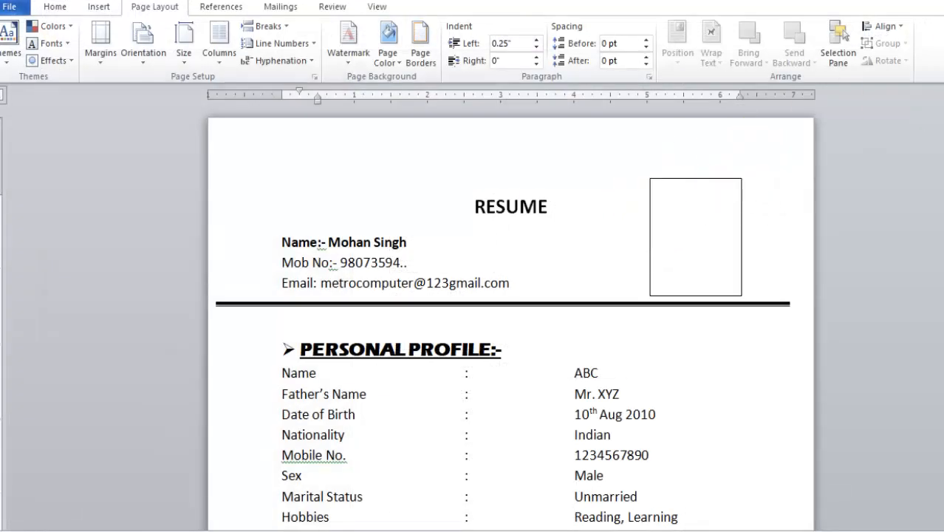
click(941, 1)
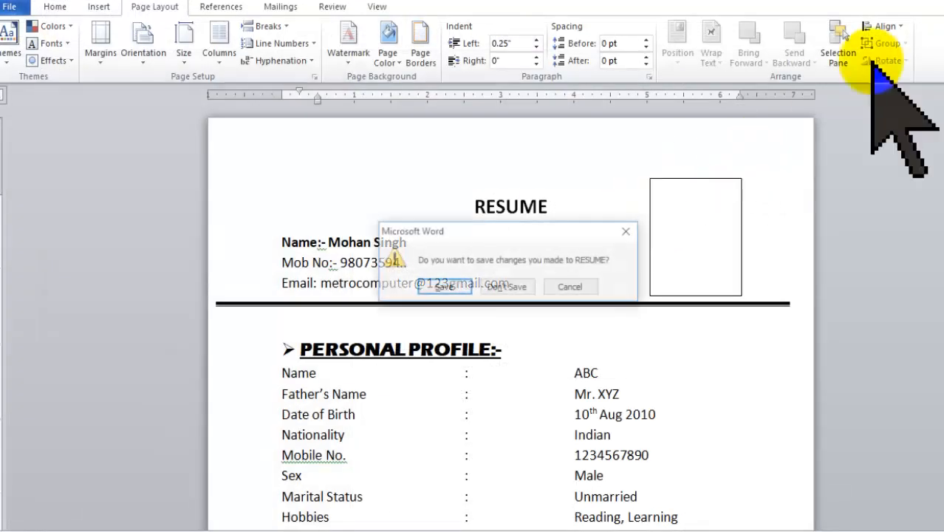
click(447, 288)
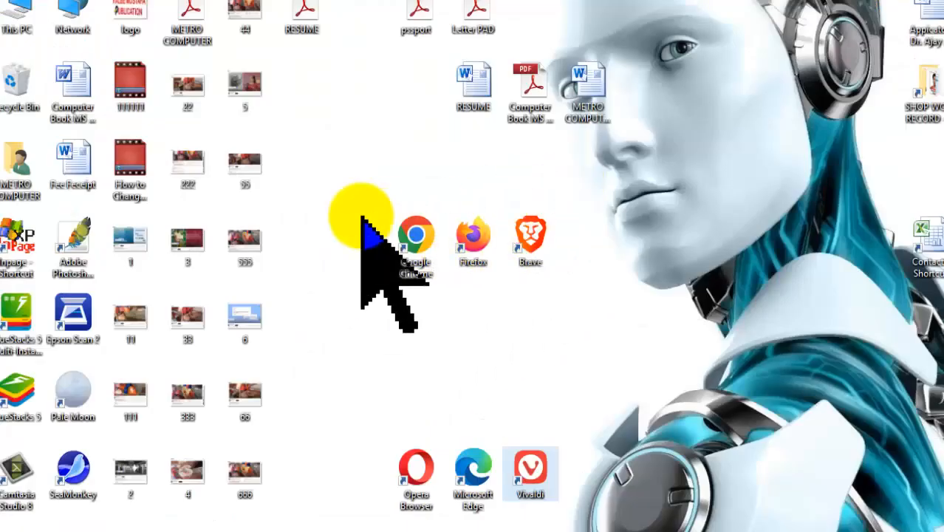
- Open the RESUME PDF from the desktop and look through the exported page
right_click(313, 130)
click(341, 176)
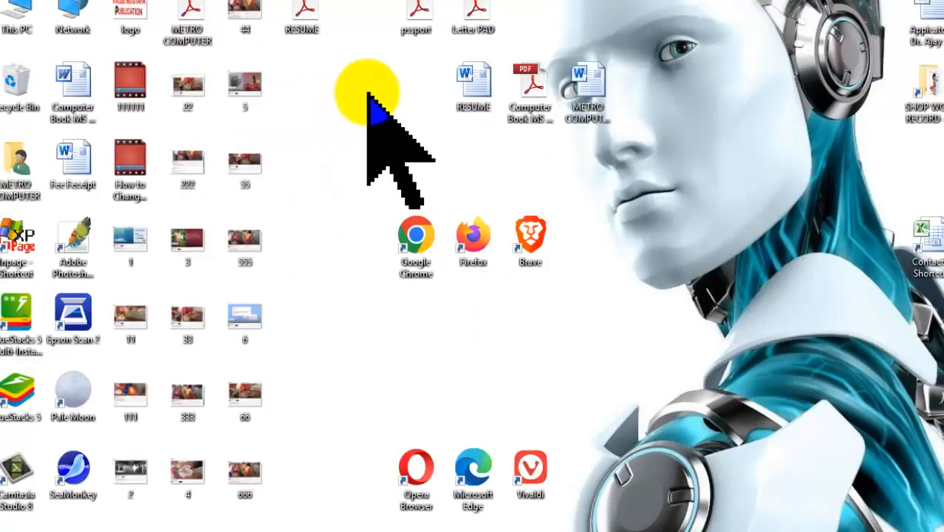
mouse_move(306, 13)
mouse_down()
mouse_move(375, 84)
mouse_move(337, 47)
mouse_move(360, 11)
mouse_move(323, 9)
mouse_move(325, 16)
mouse_up()
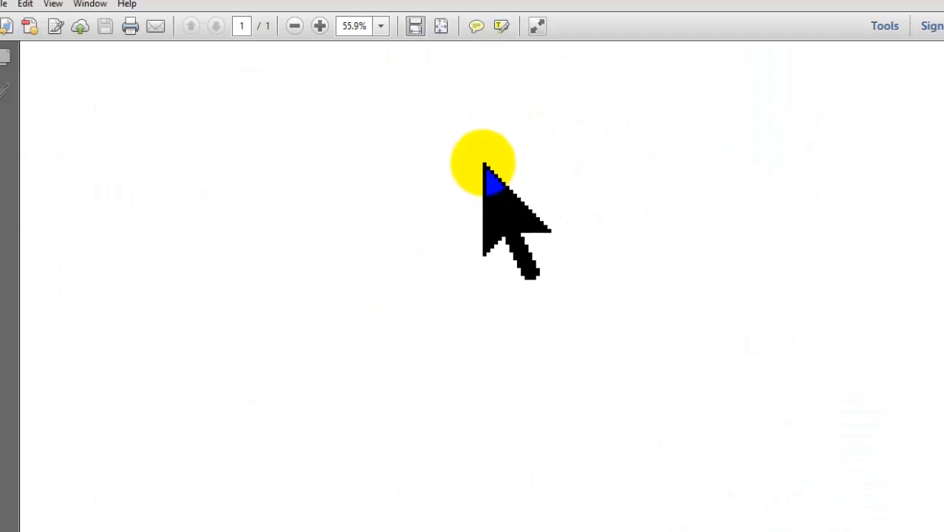
scroll(495, 210, down, 15)
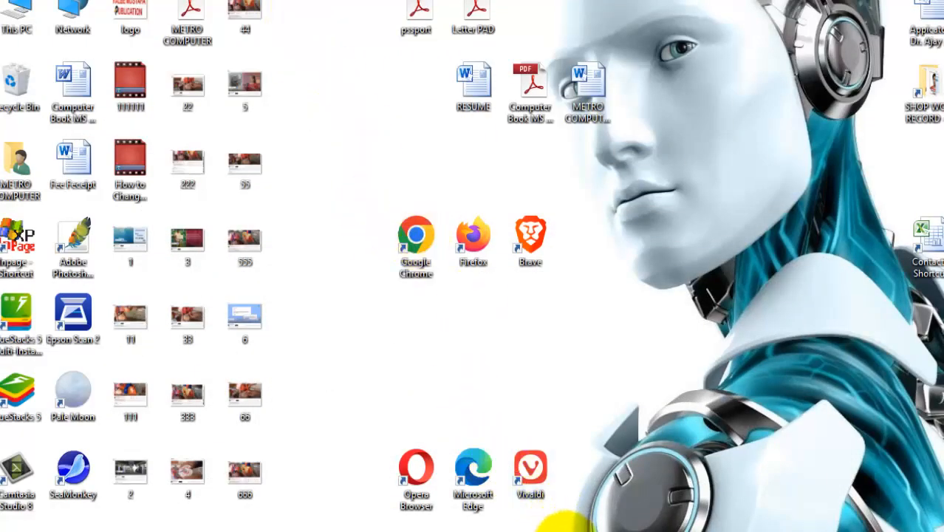
mouse_move(492, 443)
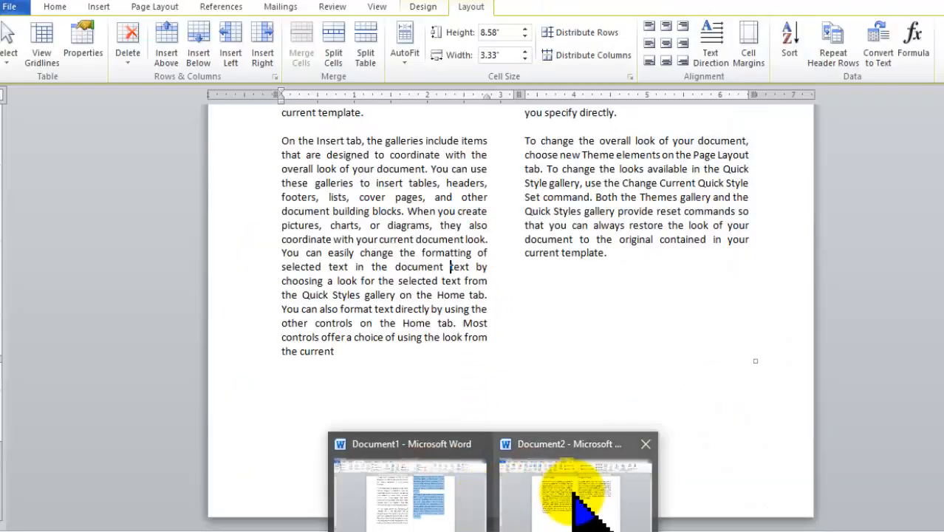
click(584, 505)
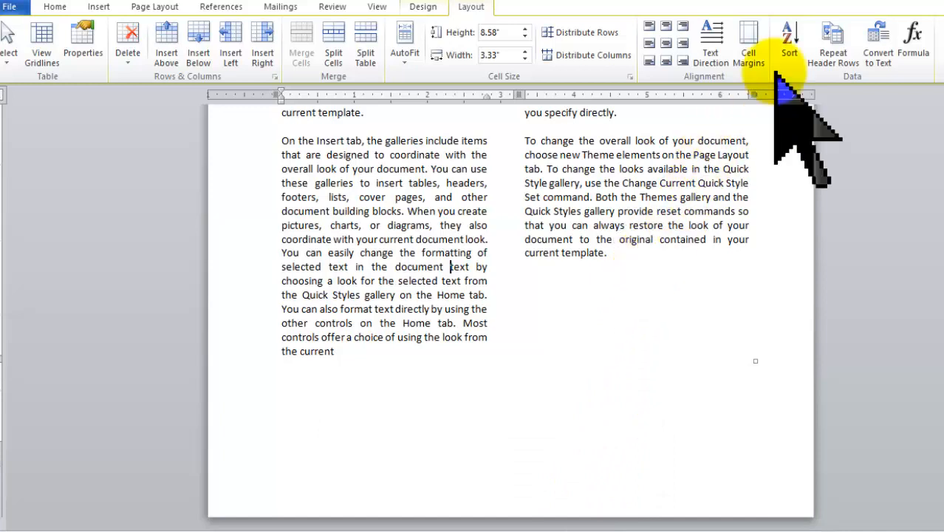
click(932, 7)
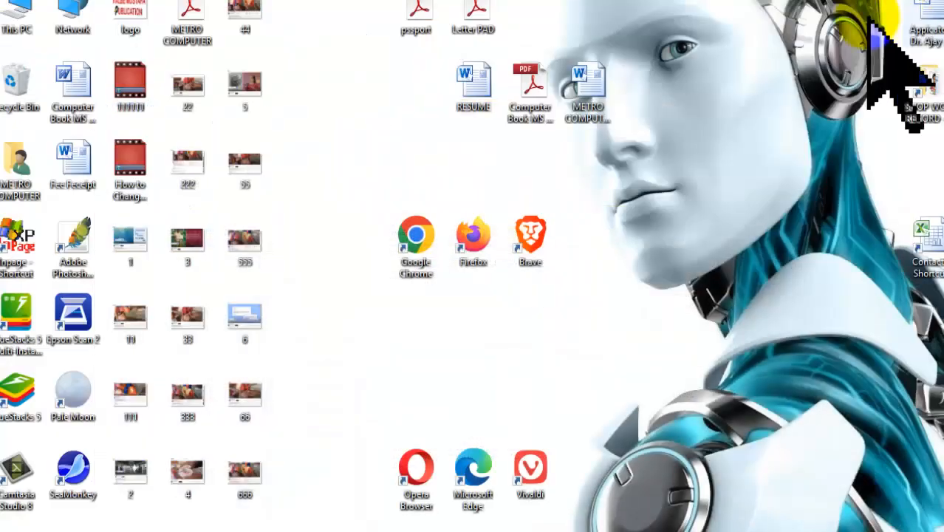